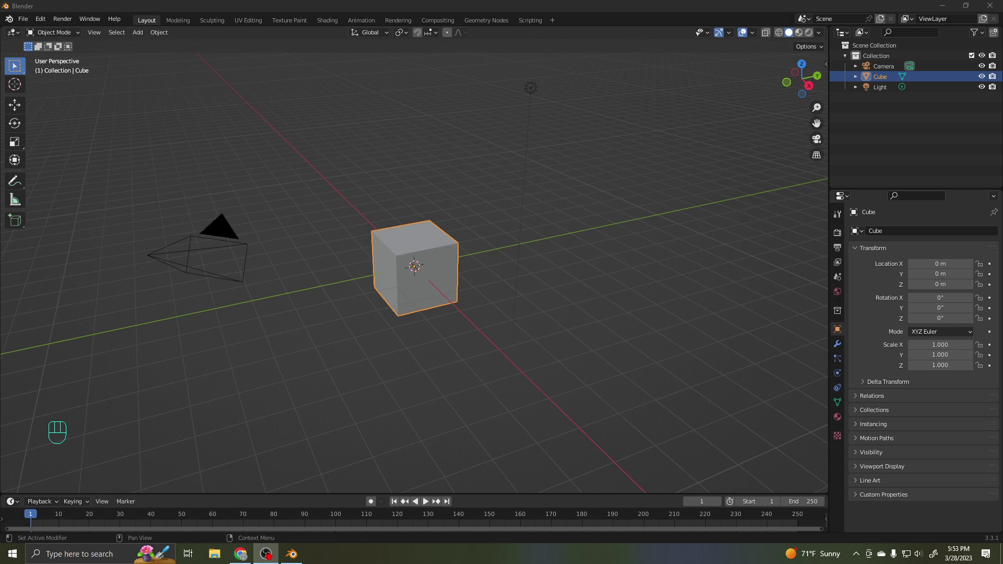
# Delete the default cube, leaving only the camera and light in the scene
pyautogui.click(458, 303)
pyautogui.press('Delete')
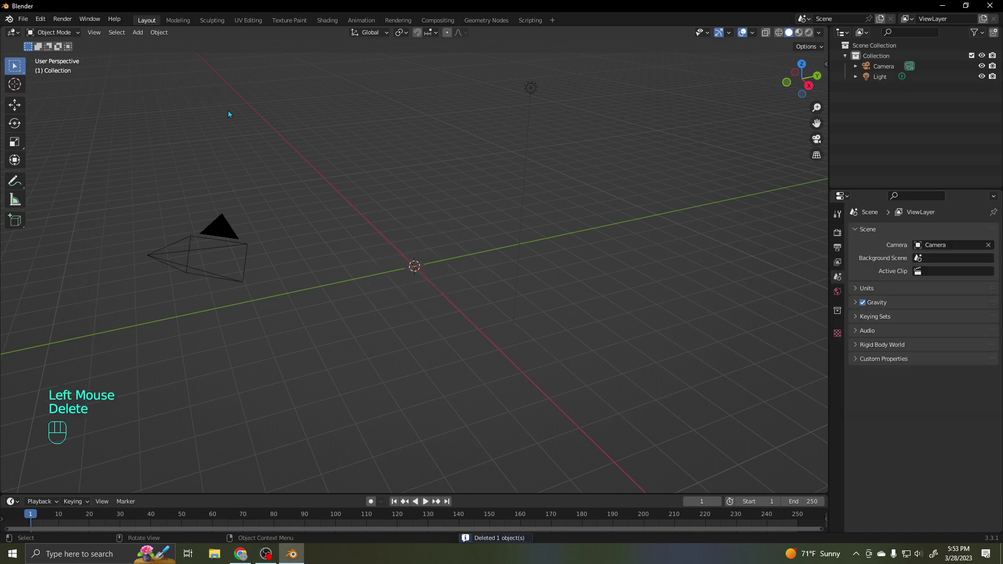
pyautogui.click(138, 33)
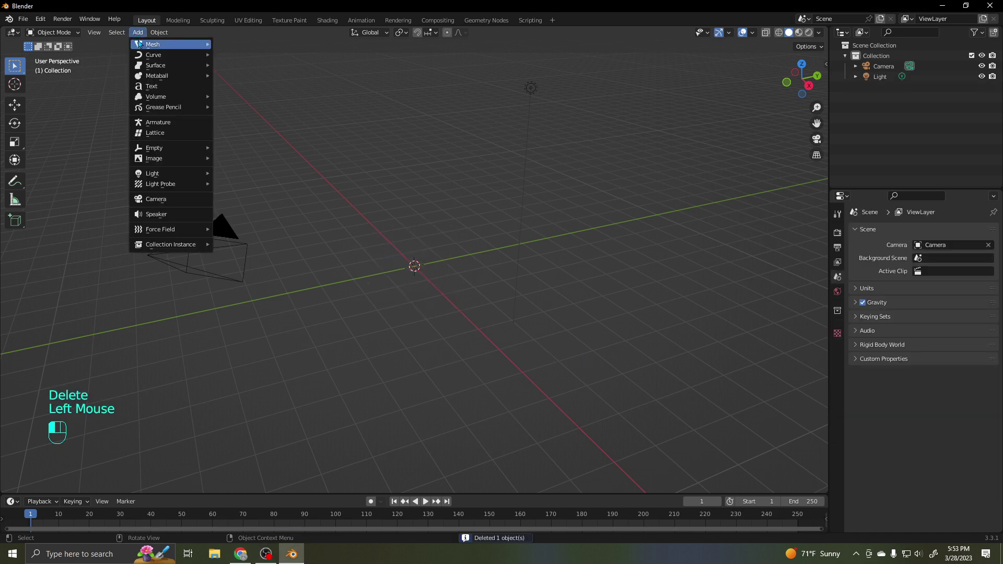
pyautogui.moveTo(142, 44)
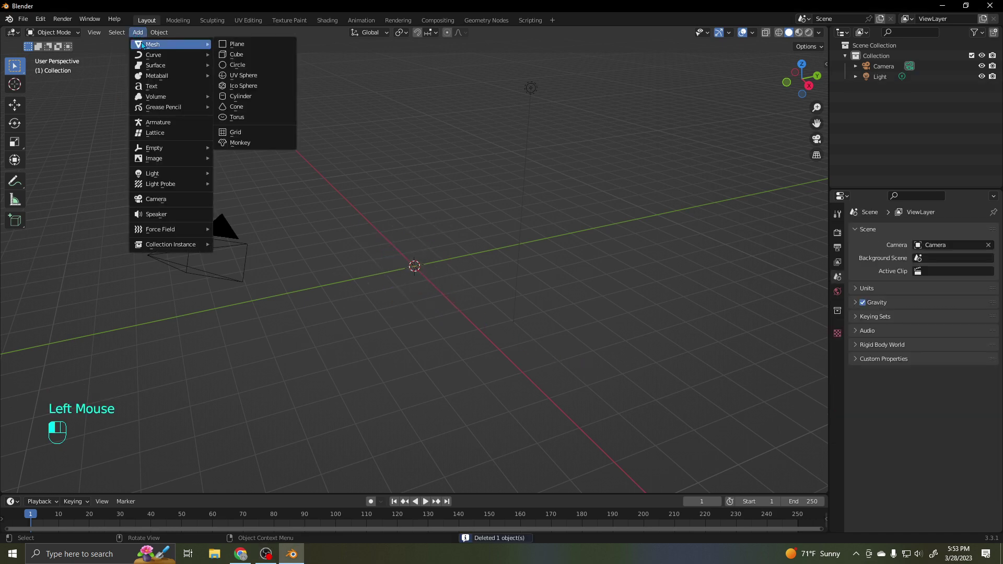
# Add a UV sphere at the origin and apply Shade Smooth to it
pyautogui.click(276, 77)
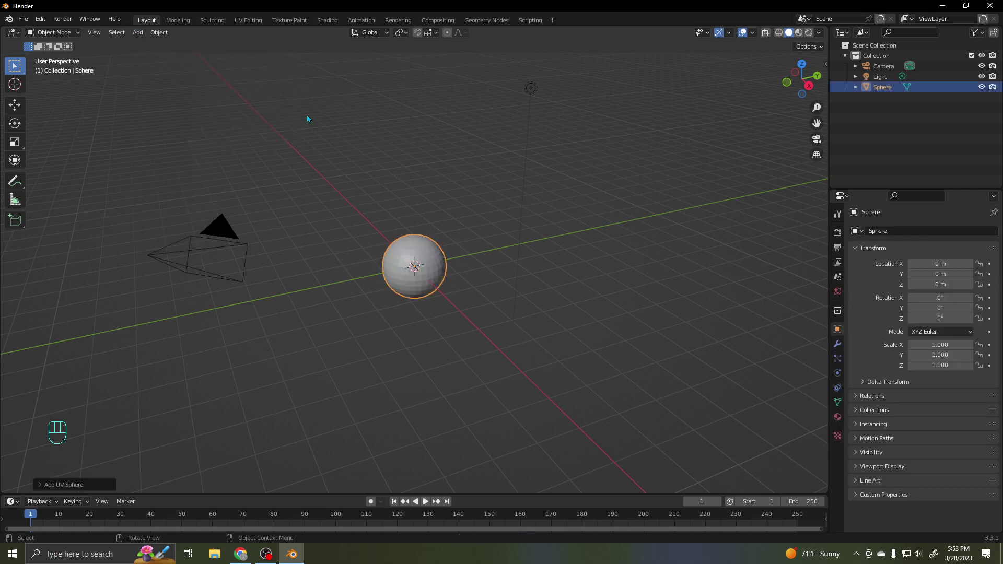
pyautogui.scroll(2, 390, 214)
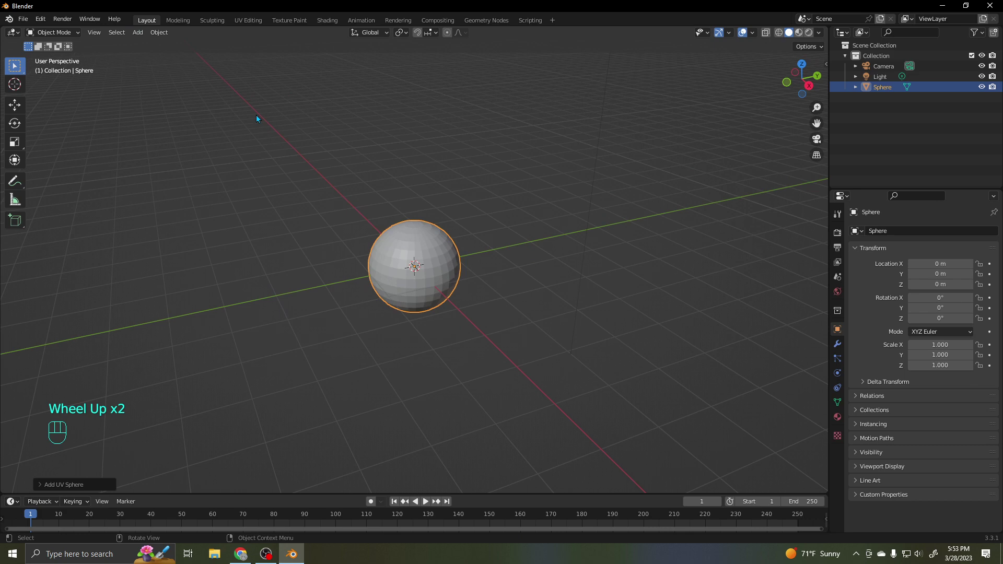
pyautogui.click(159, 32)
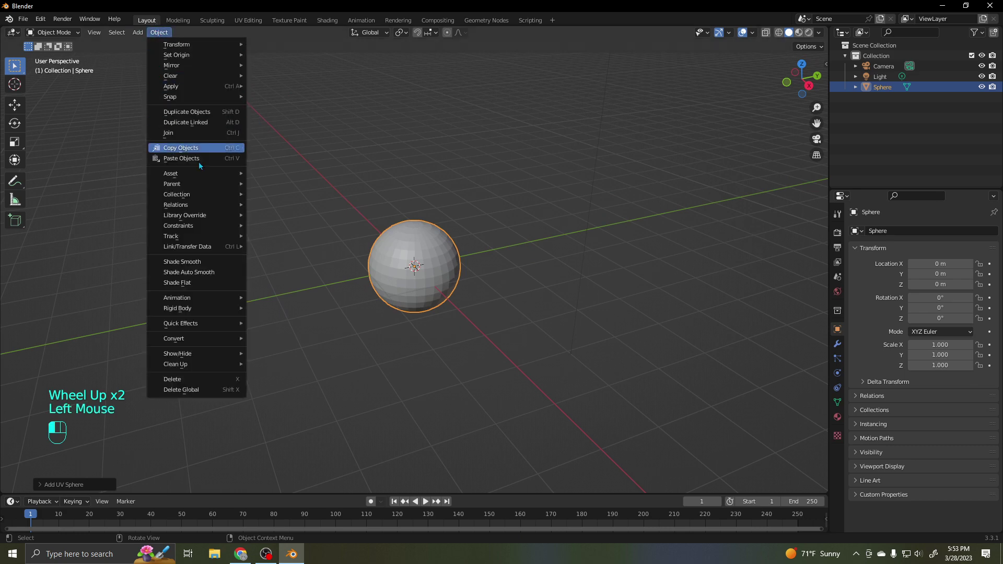
pyautogui.click(189, 261)
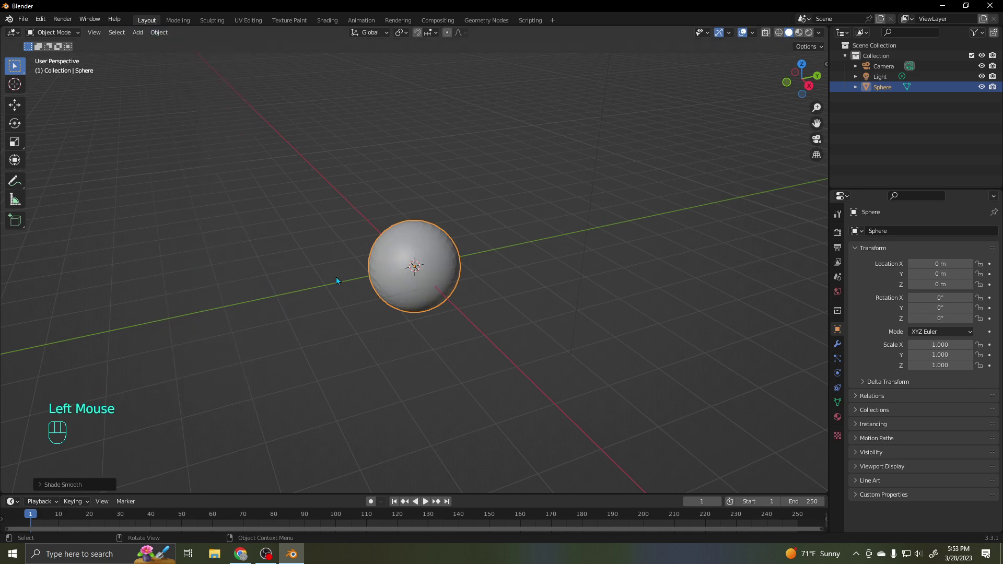
# Switch to front orthographic view with Numpad 1 and zoom in on the sphere
pyautogui.scroll(3, 456, 315)
pyautogui.scroll(-2, 462, 312)
pyautogui.scroll(3, 468, 309)
pyautogui.scroll(-1, 469, 307)
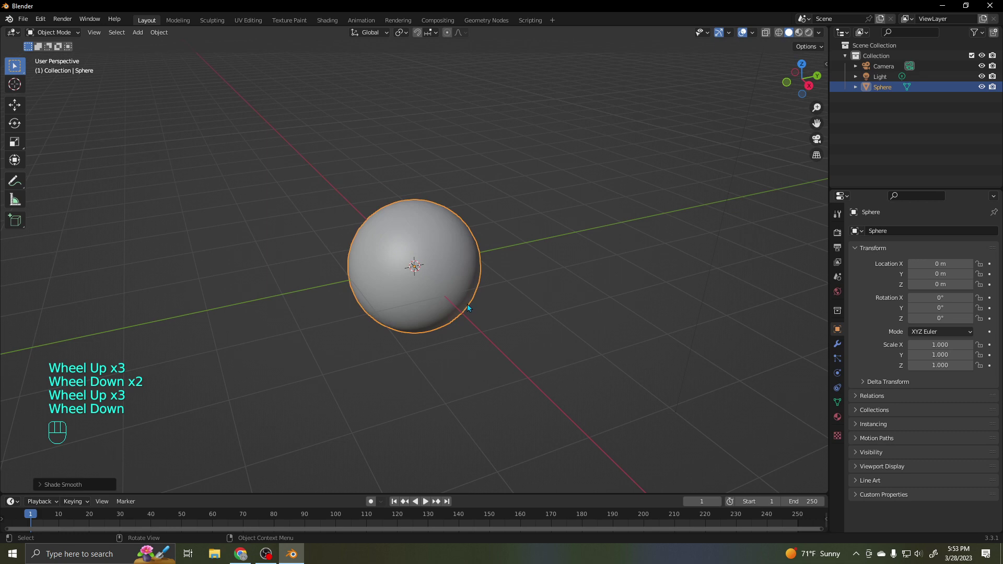
pyautogui.scroll(-2, 461, 312)
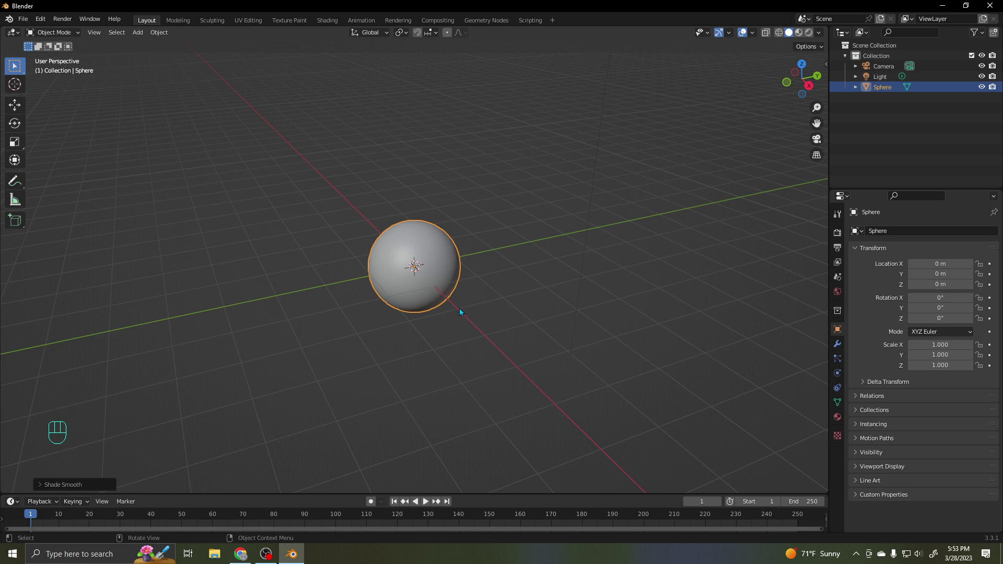
pyautogui.press('KP_1')
pyautogui.press('KP_1')
pyautogui.press('KP_1')
pyautogui.press('KP_1')
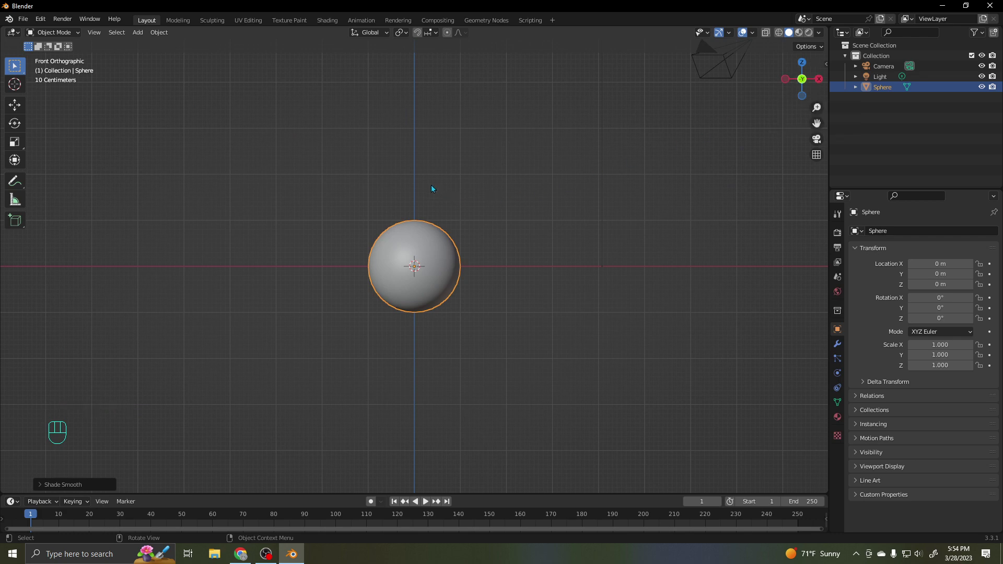
pyautogui.scroll(2, 464, 206)
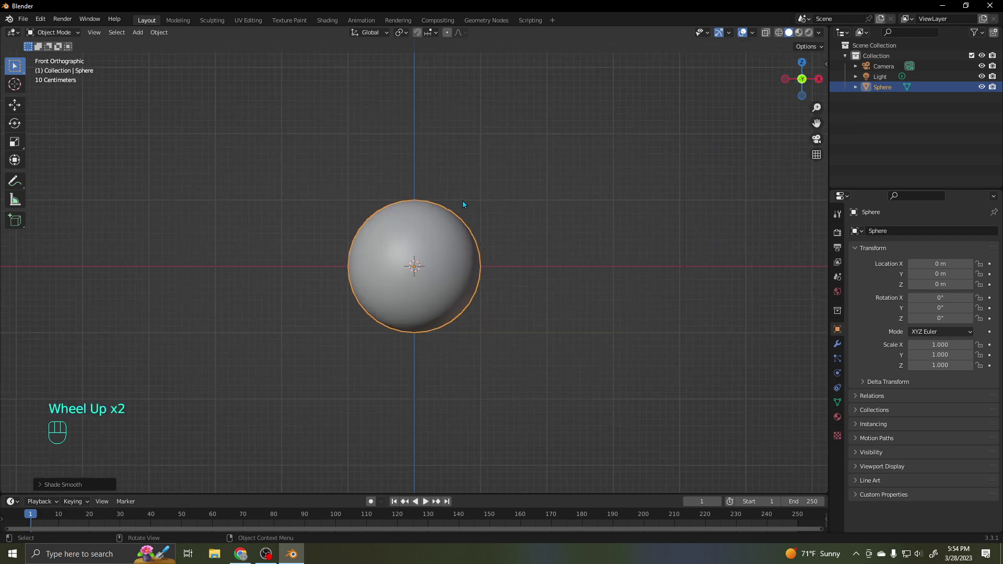
# Add a second UV sphere and move it up and to the right of the first
pyautogui.click(138, 35)
pyautogui.moveTo(157, 45)
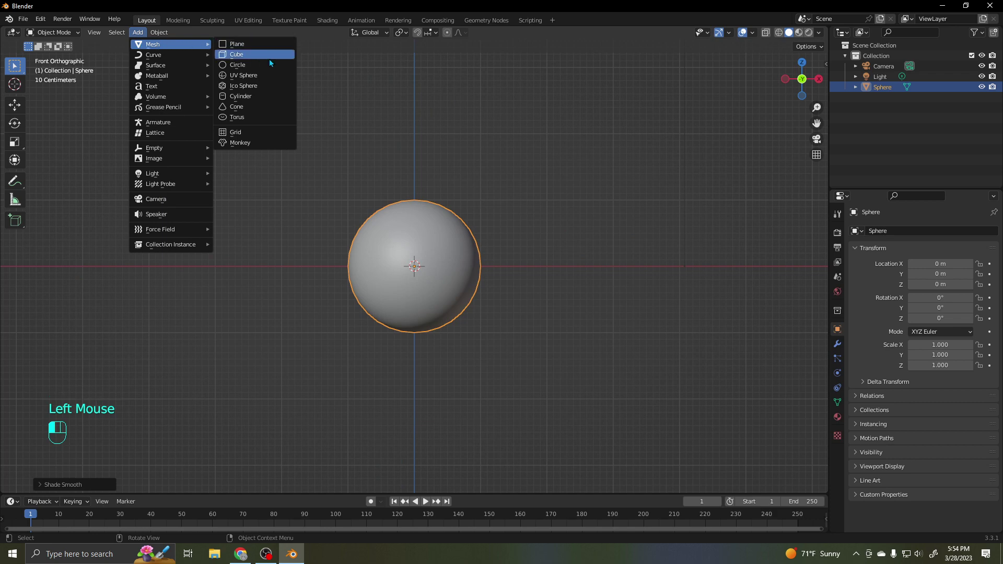
pyautogui.click(267, 77)
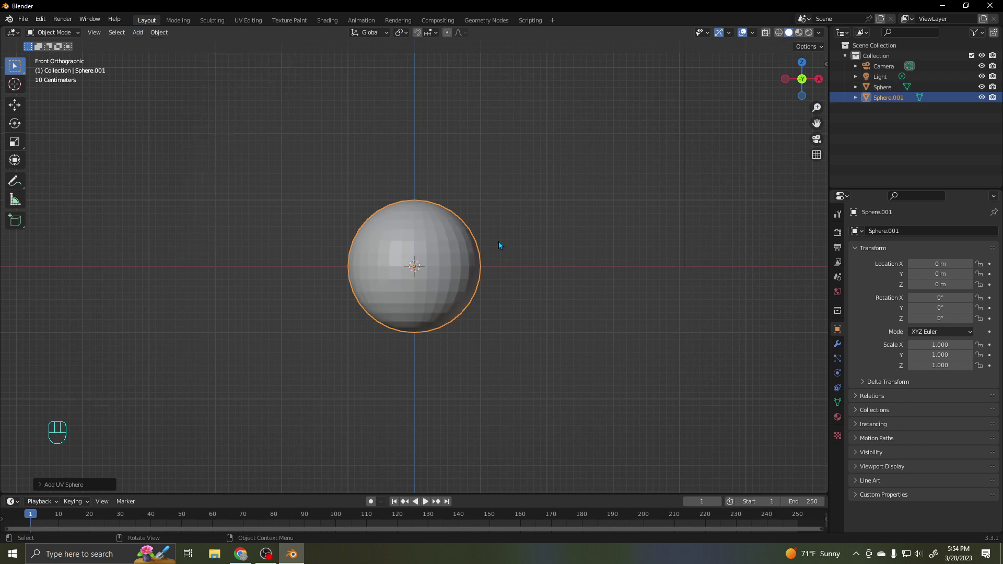
pyautogui.press('g')
pyautogui.click(658, 212)
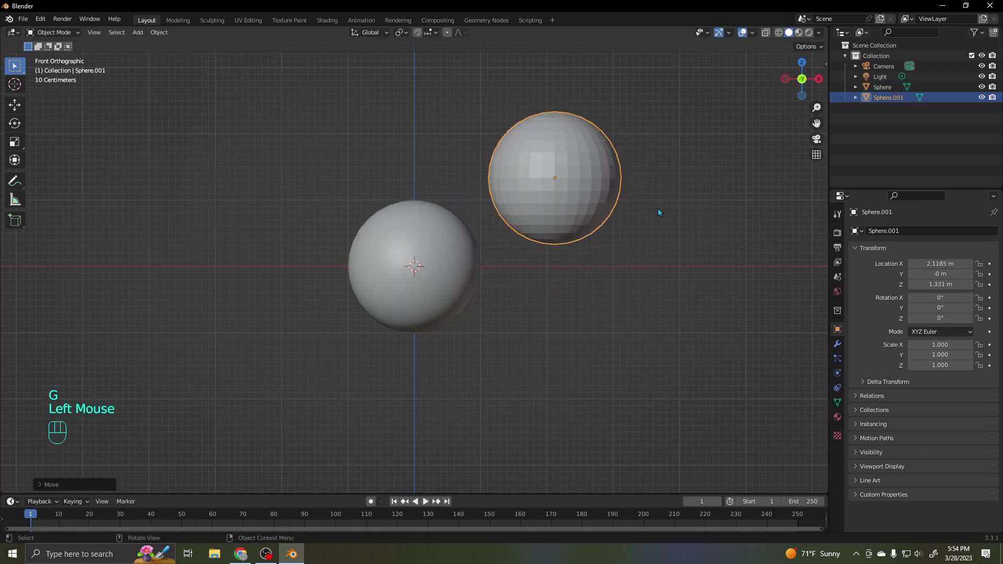
# Rotate the new sphere 90° about the X axis
pyautogui.press('r')
pyautogui.press('x')
pyautogui.press('9')
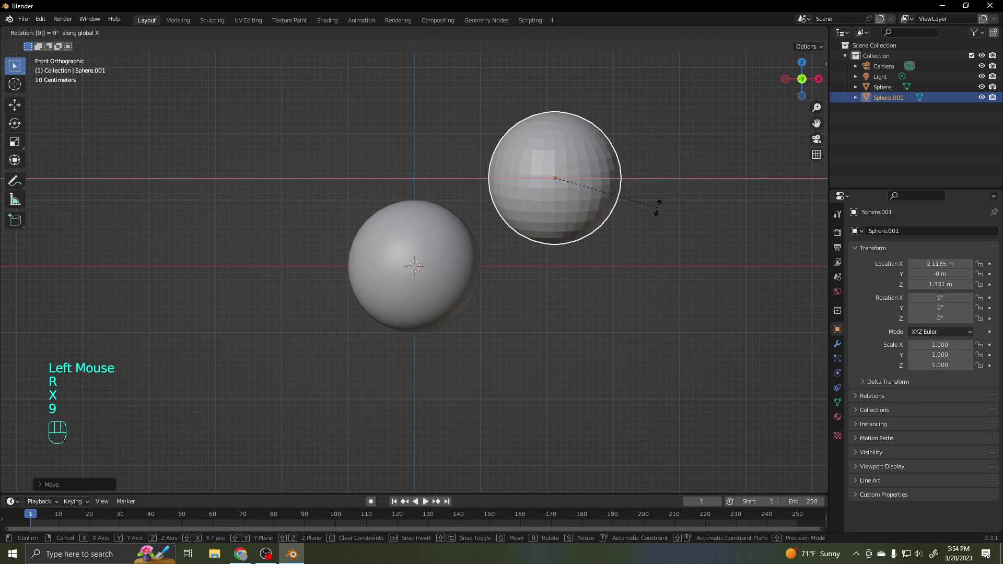
pyautogui.press('0')
pyautogui.press('Return')
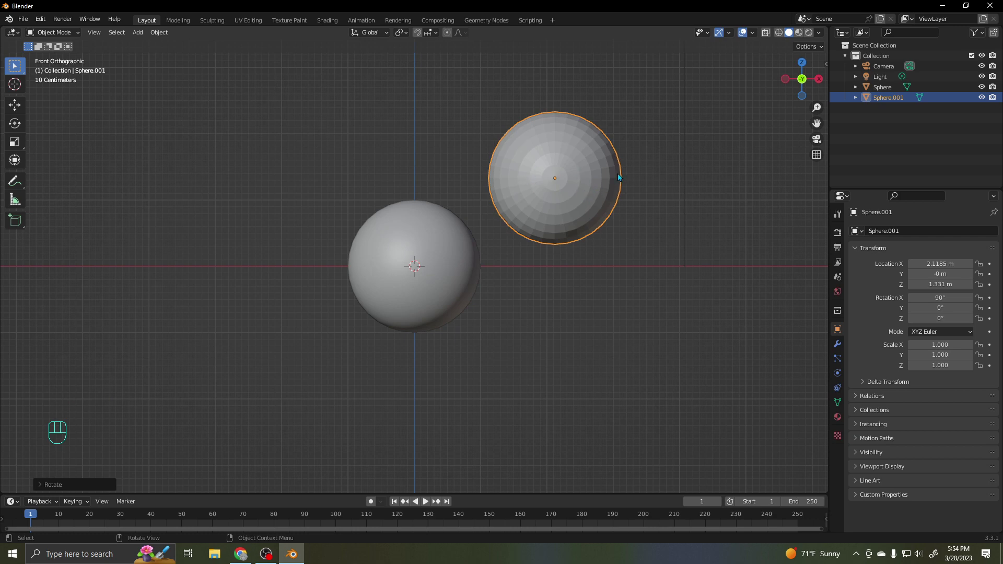
pyautogui.click(597, 207)
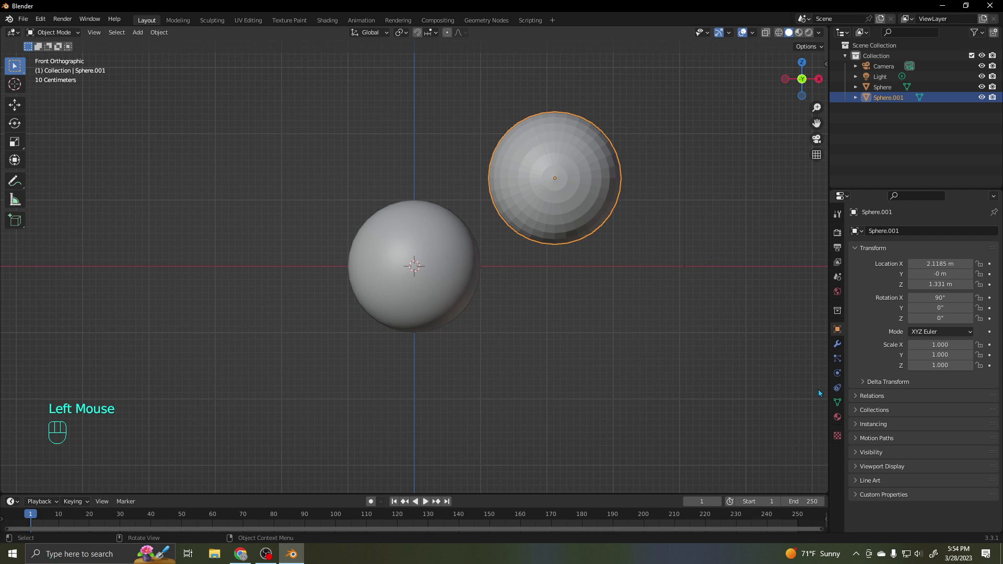
# Give Sphere.001 a new blue Material.001 and switch the viewport to Material Preview
pyautogui.click(838, 416)
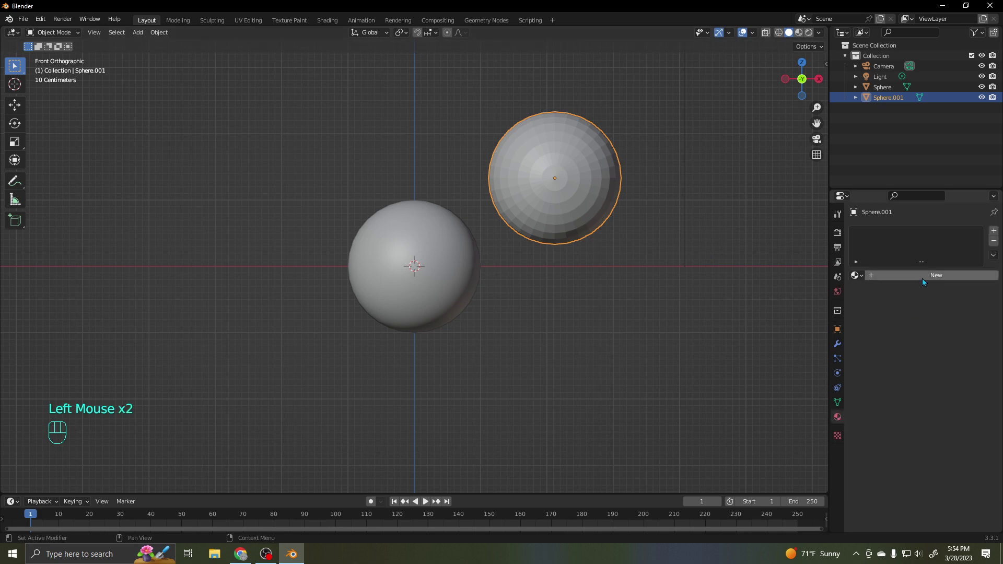
pyautogui.click(923, 278)
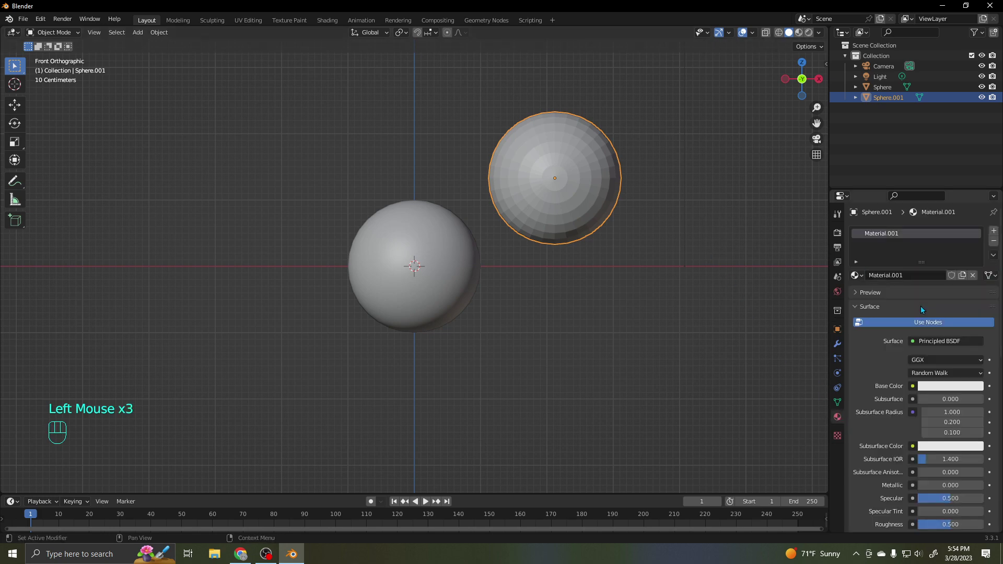
pyautogui.click(940, 389)
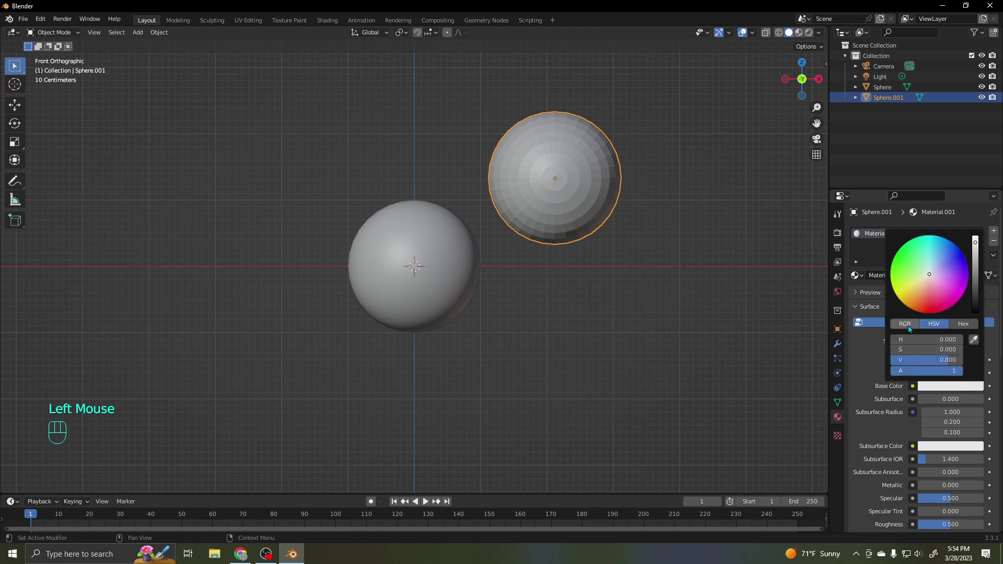
pyautogui.moveTo(915, 285); pyautogui.dragTo(947, 257)
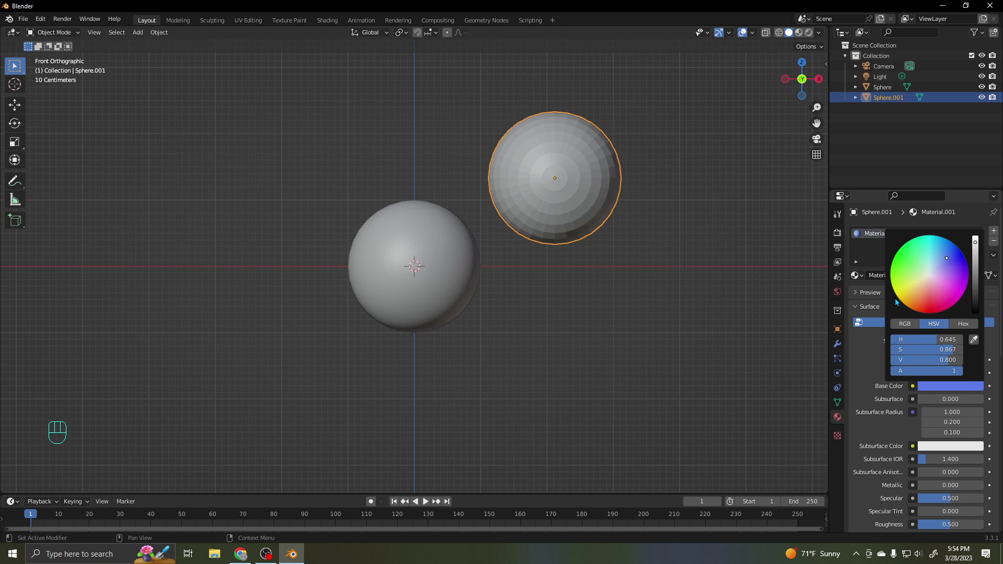
pyautogui.click(860, 339)
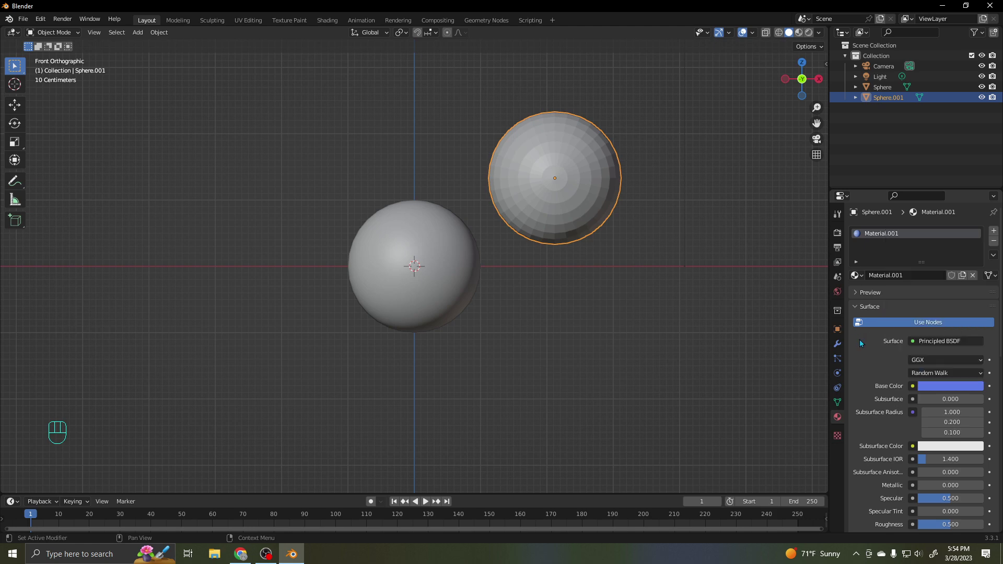
pyautogui.click(800, 33)
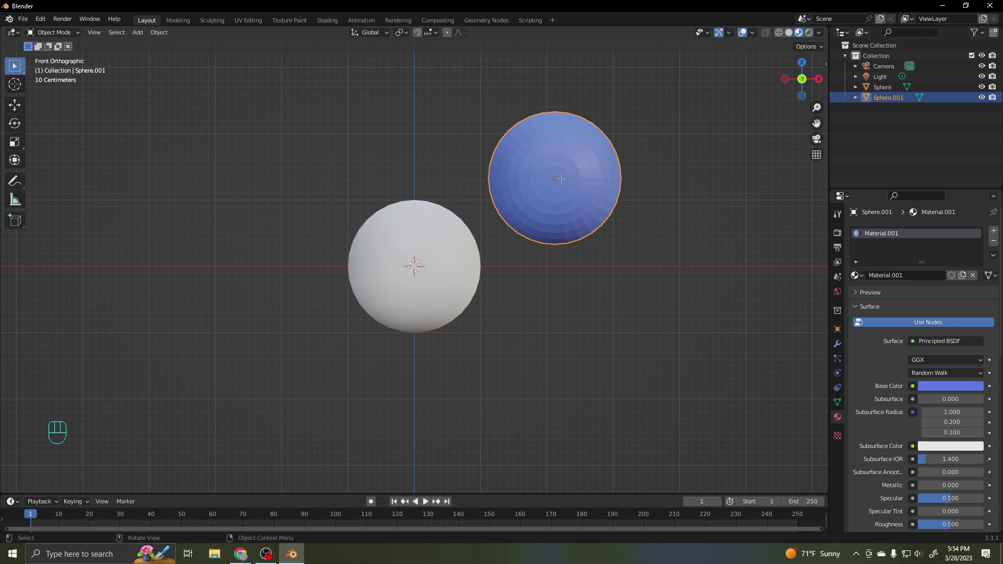
# Enter Edit Mode on the blue sphere, select an edge loop, and switch to face select
pyautogui.press('Tab')
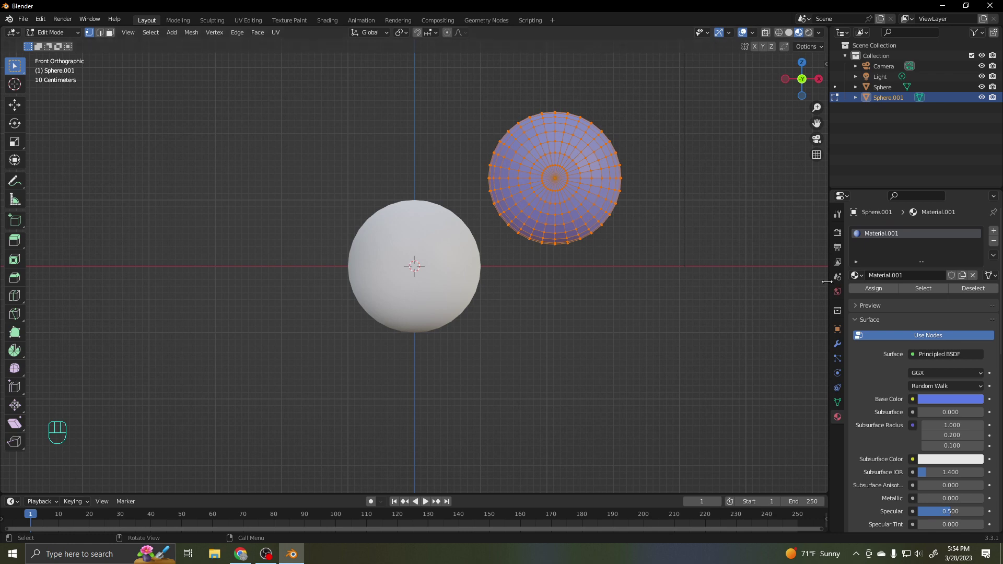
pyautogui.click(951, 399)
pyautogui.keyDown('alt'); pyautogui.click(542, 165); pyautogui.keyUp('alt')
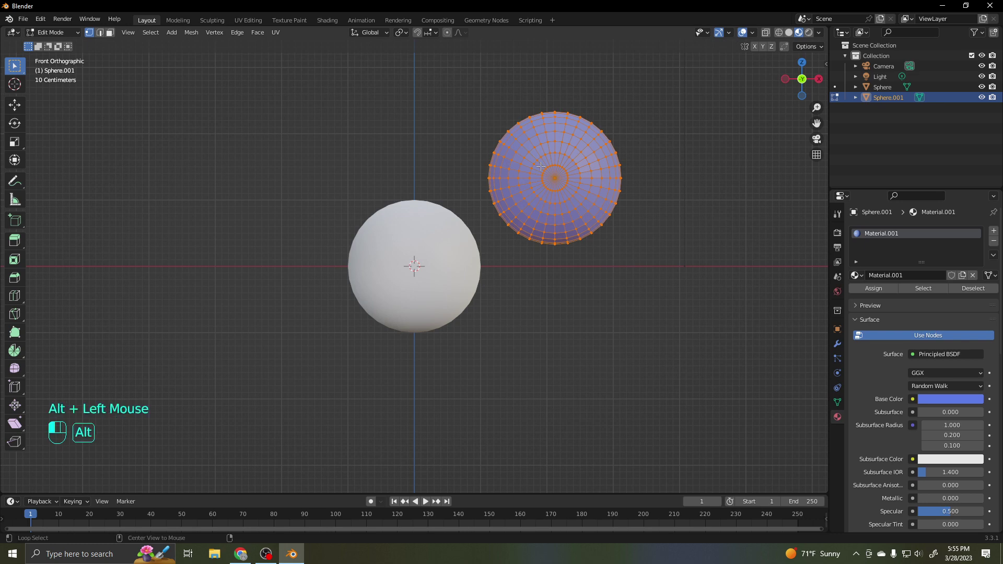
pyautogui.keyDown('alt'); pyautogui.click(542, 165); pyautogui.keyUp('alt')
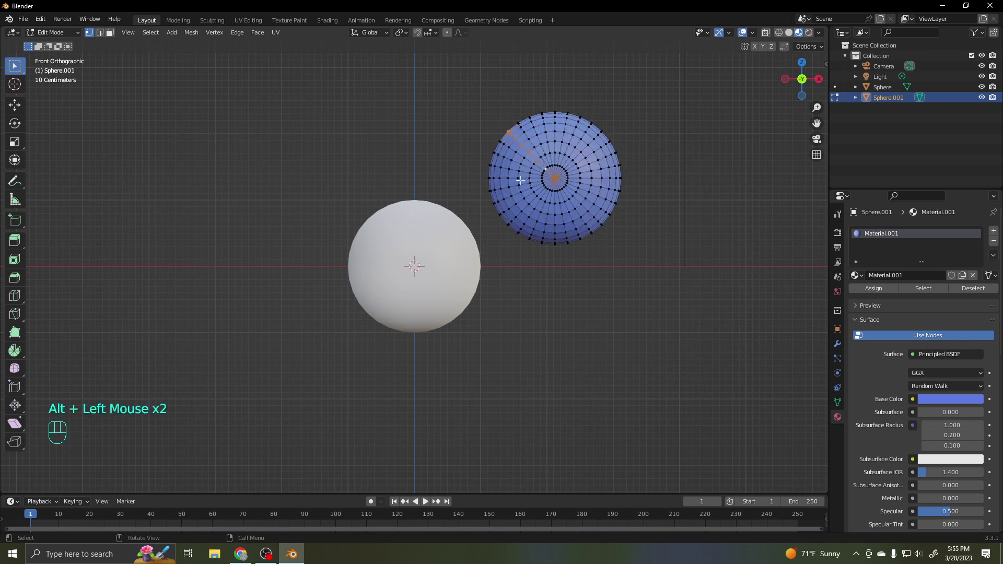
pyautogui.click(110, 32)
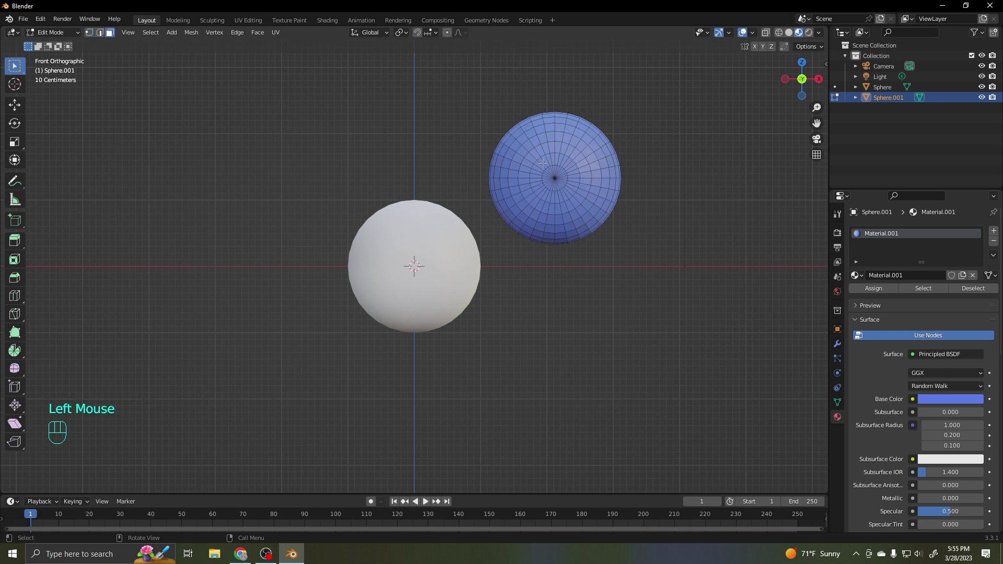
# Zoom and pan until the blue sphere fills the front orthographic view
pyautogui.scroll(2, 569, 174)
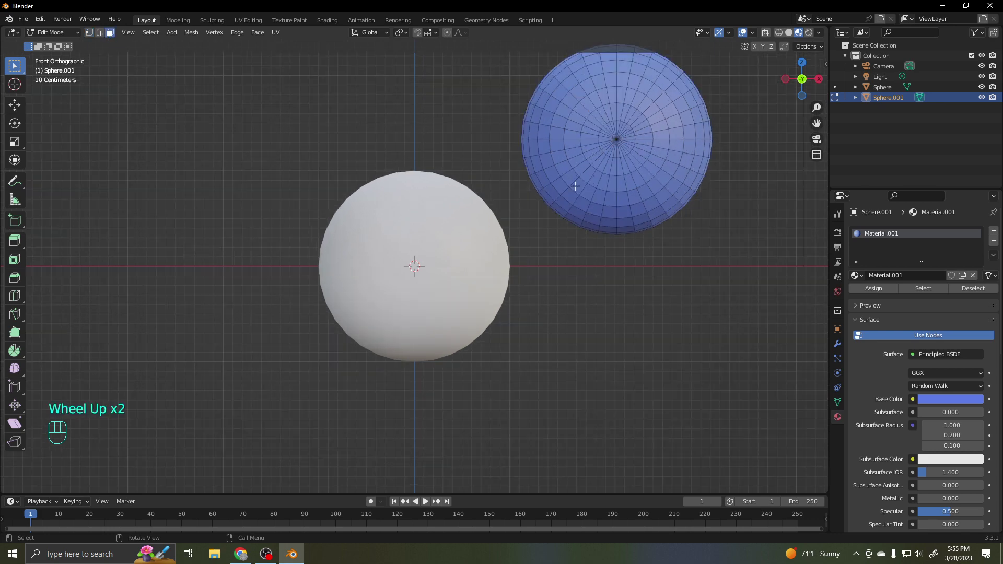
pyautogui.keyDown('shift'); pyautogui.moveTo(575, 187); pyautogui.dragTo(429, 283, button='middle'); pyautogui.keyUp('shift')
pyautogui.scroll(2, 487, 247)
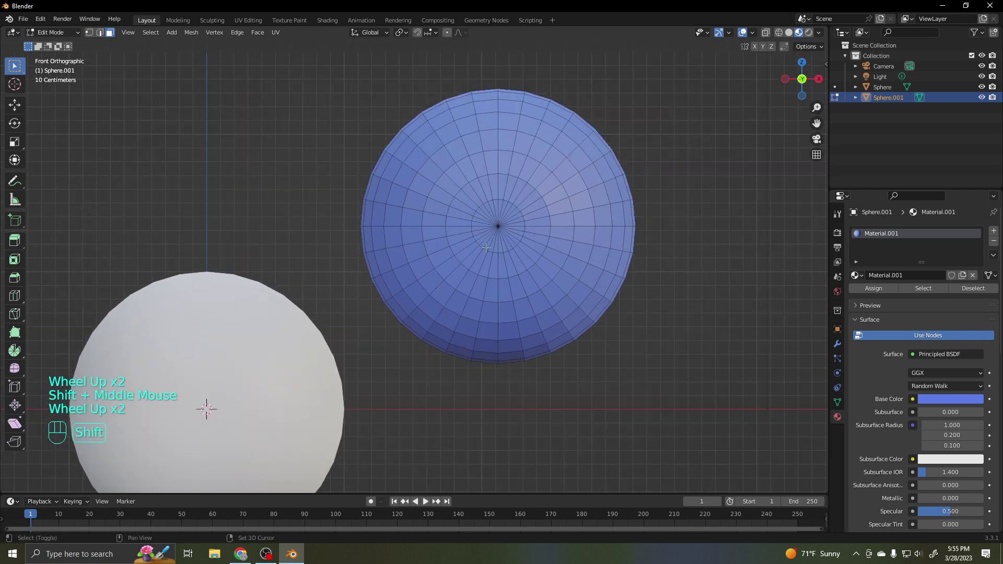
pyautogui.keyDown('shift'); pyautogui.moveTo(486, 247); pyautogui.dragTo(407, 282, button='middle'); pyautogui.keyUp('shift')
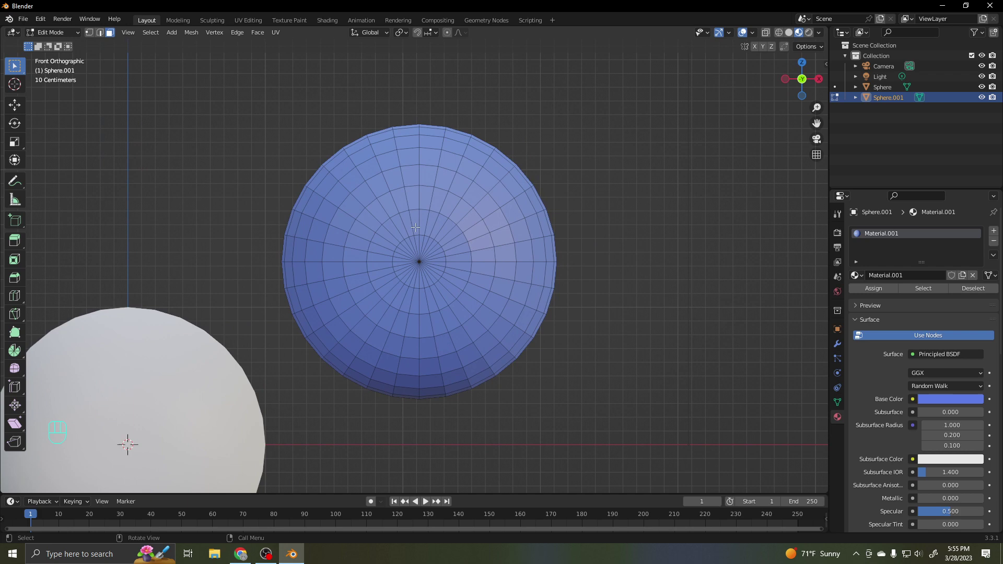
# Cut a new edge loop around the sphere's front pole with the Loop Cut tool
pyautogui.click(14, 295)
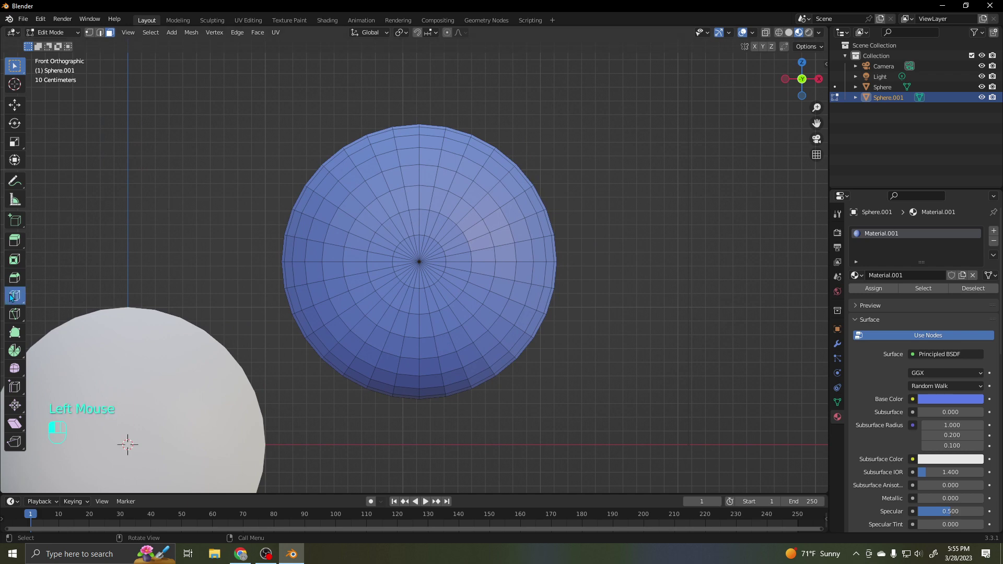
pyautogui.click(393, 233)
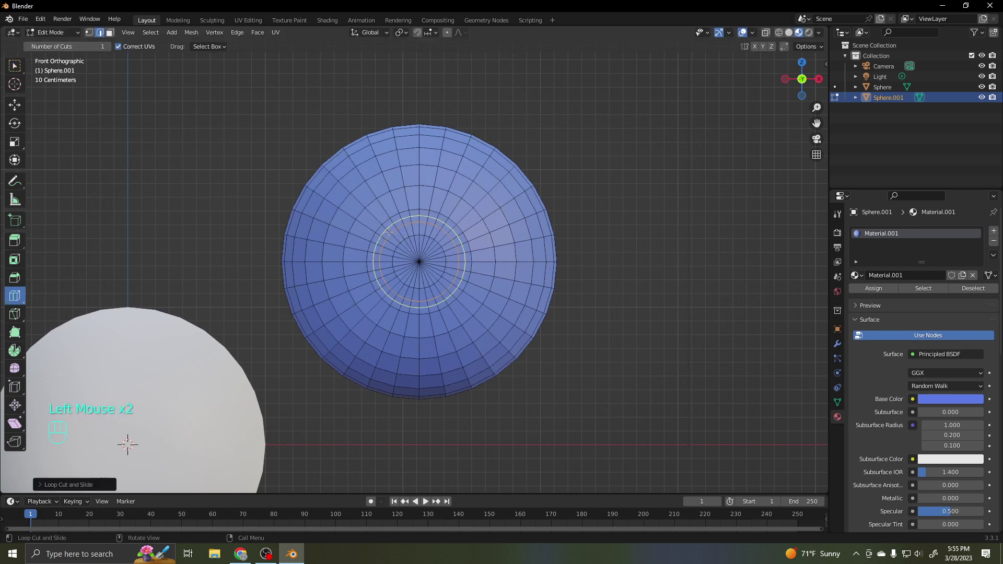
pyautogui.click(15, 66)
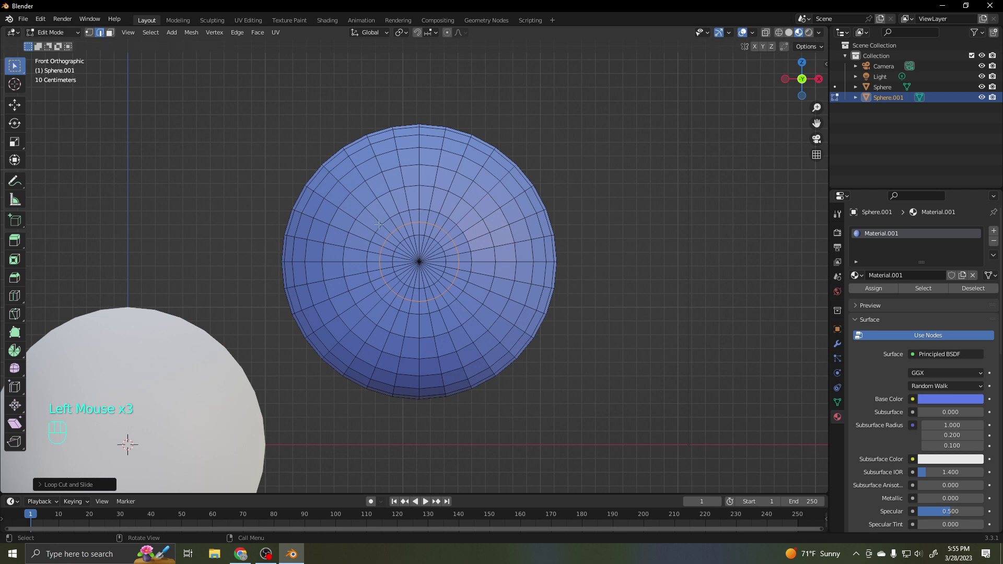
pyautogui.keyDown('alt'); pyautogui.click(425, 231); pyautogui.keyUp('alt')
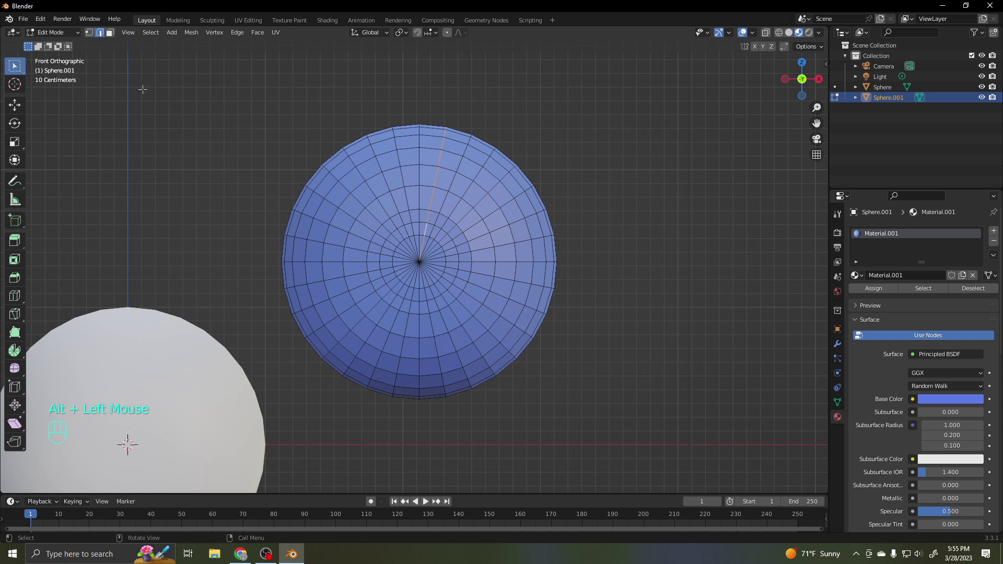
# Select the ring of faces around the front pole, undoing the extra radial strips
pyautogui.click(111, 33)
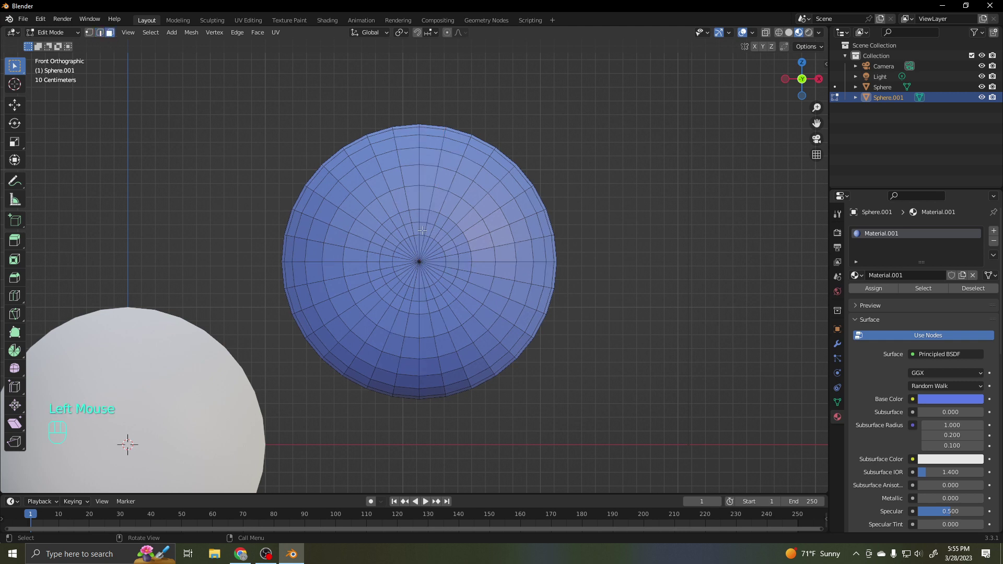
pyautogui.keyDown('alt'); pyautogui.click(433, 246); pyautogui.keyUp('alt')
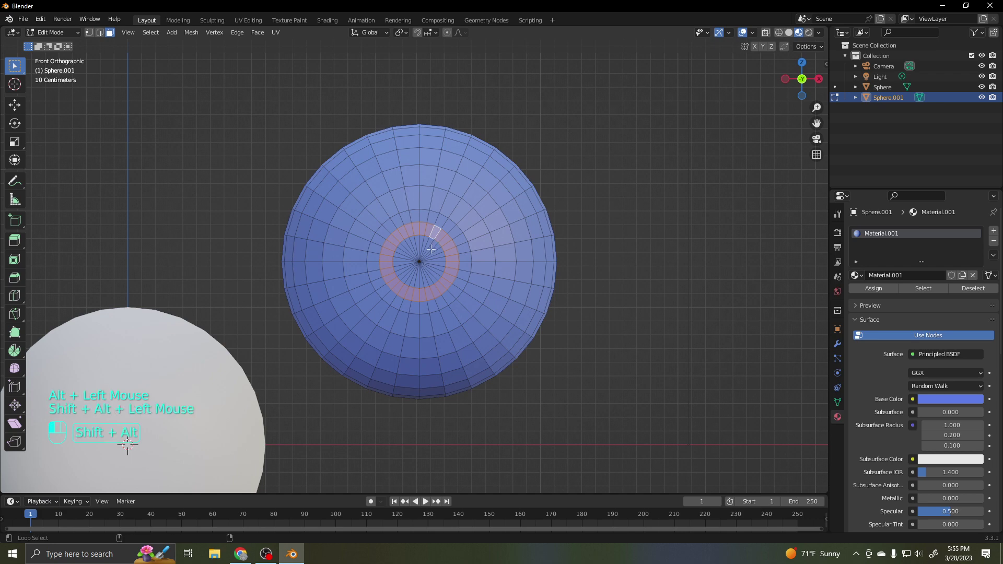
pyautogui.keyDown('alt'); pyautogui.keyDown('shift'); pyautogui.click(432, 250); pyautogui.keyUp('shift'); pyautogui.keyUp('alt')
pyautogui.hotkey('ctrl', 'z')
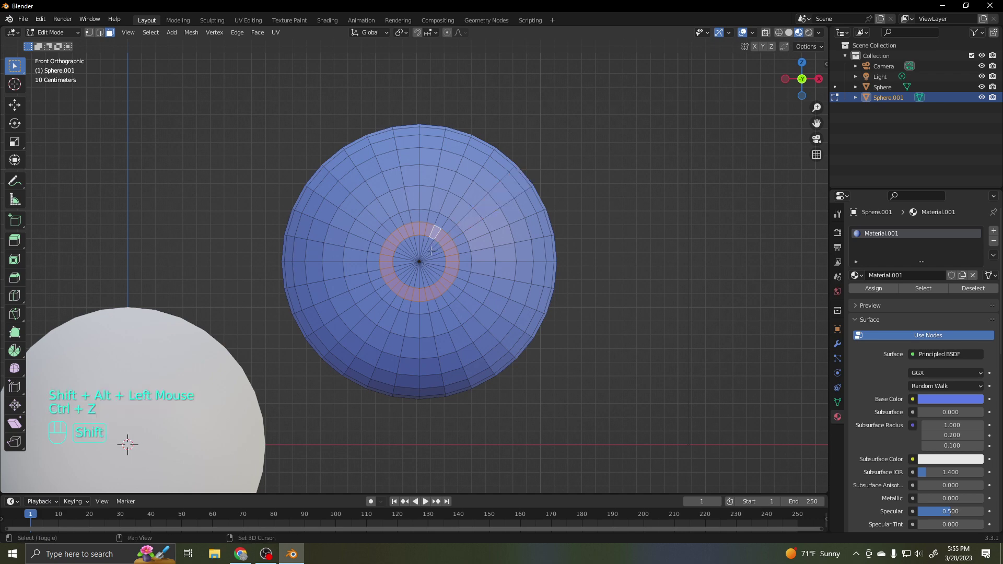
pyautogui.keyDown('alt'); pyautogui.keyDown('shift'); pyautogui.click(432, 254); pyautogui.keyUp('shift'); pyautogui.keyUp('alt')
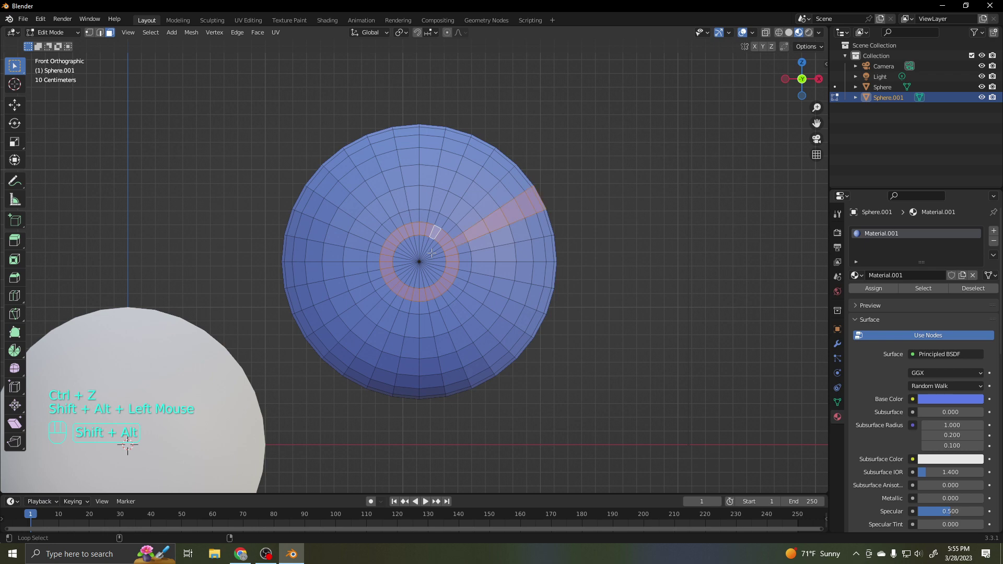
pyautogui.hotkey('ctrl', 'z')
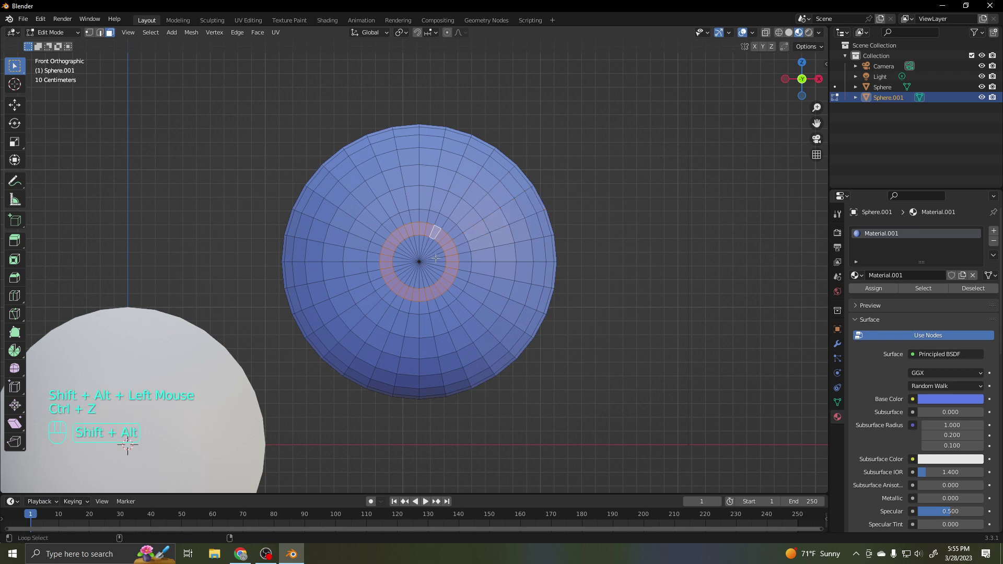
pyautogui.keyDown('alt'); pyautogui.keyDown('shift'); pyautogui.click(436, 258); pyautogui.keyUp('shift'); pyautogui.keyUp('alt')
pyautogui.hotkey('ctrl', 'z')
pyautogui.keyDown('alt'); pyautogui.keyDown('shift'); pyautogui.click(437, 265); pyautogui.keyUp('shift'); pyautogui.keyUp('alt')
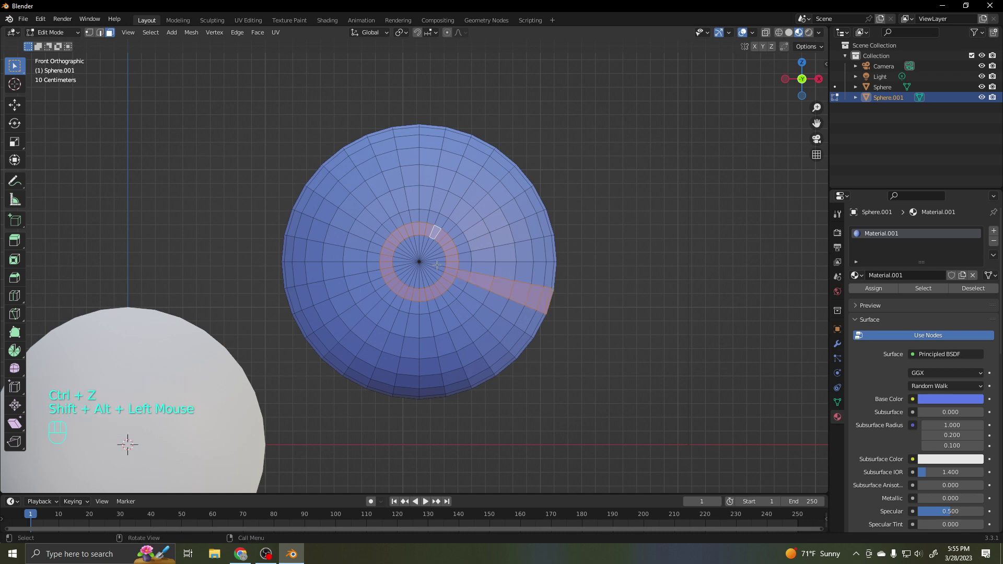
pyautogui.hotkey('ctrl', 'z')
# Assign a new black Material.002 to the centre faces as the pupil
pyautogui.keyDown('shift'); pyautogui.moveTo(407, 249); pyautogui.dragTo(429, 270); pyautogui.keyUp('shift')
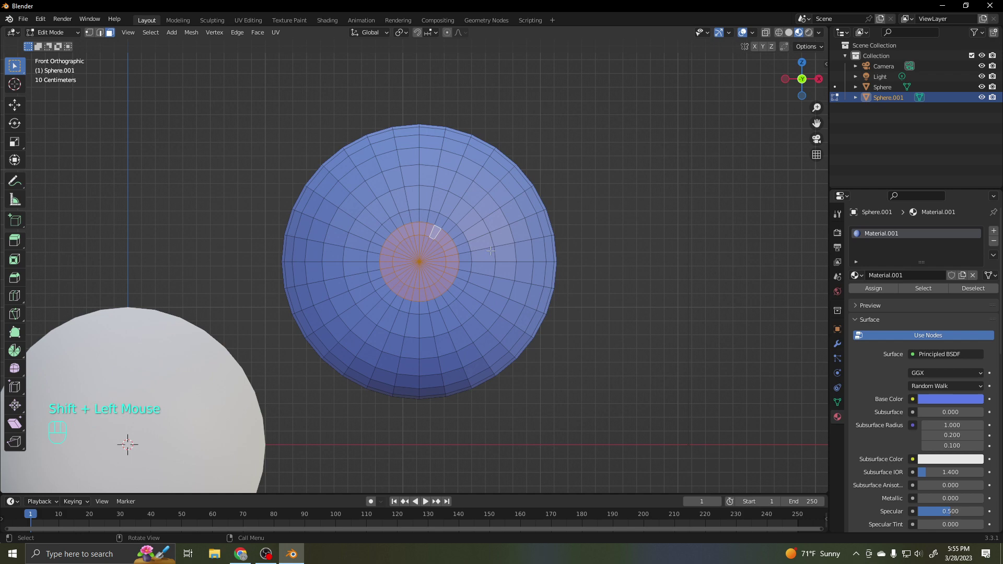
pyautogui.click(994, 231)
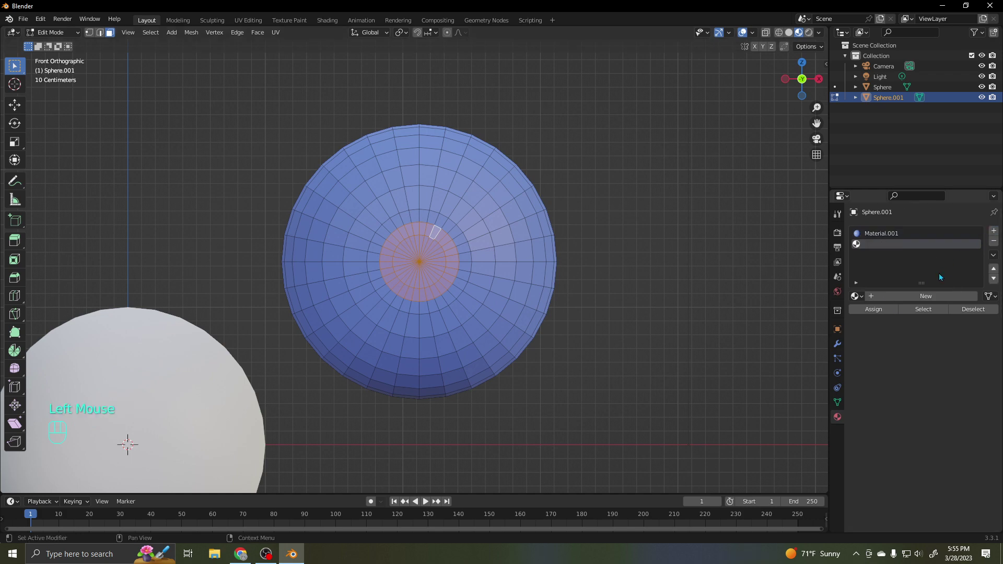
pyautogui.click(926, 297)
pyautogui.click(876, 311)
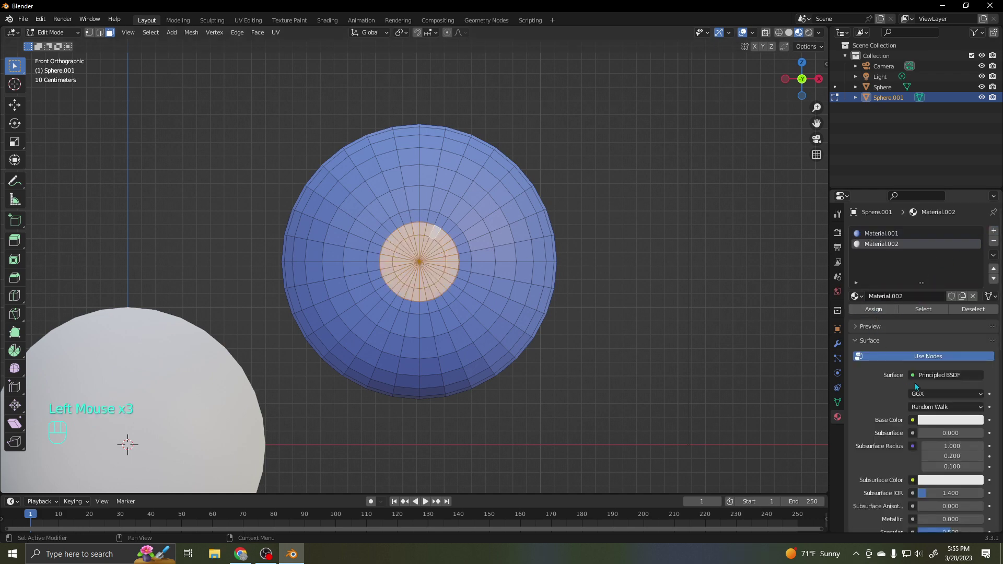
pyautogui.click(939, 422)
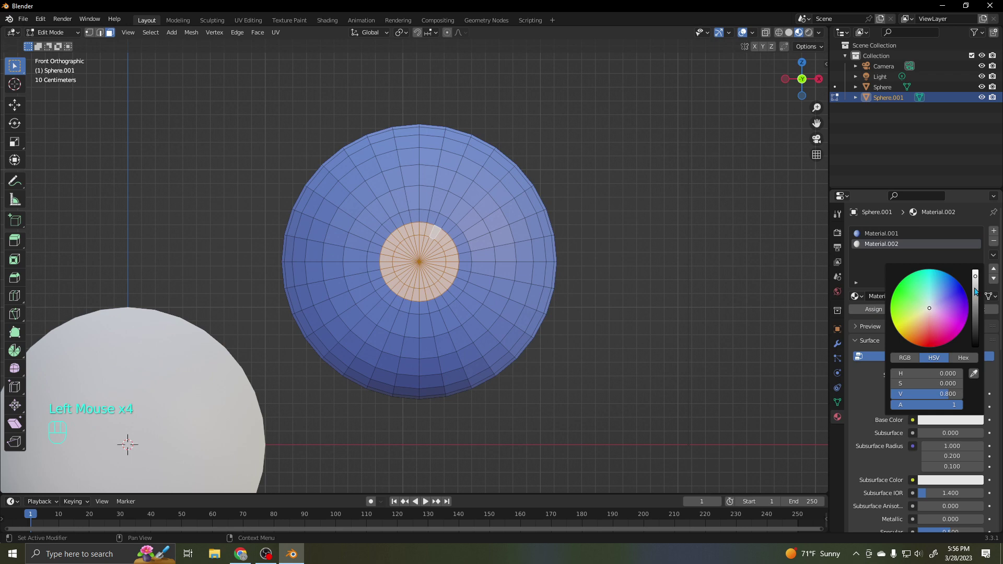
pyautogui.moveTo(975, 291); pyautogui.dragTo(976, 346)
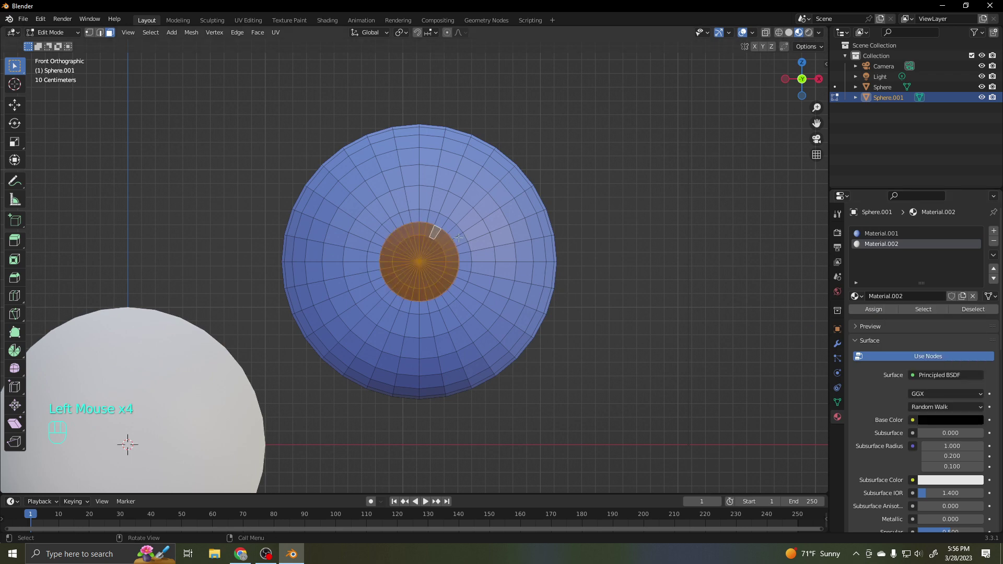
# Select three face rings around the pupil and assign them a new magenta Material.003
pyautogui.keyDown('alt'); pyautogui.click(452, 229); pyautogui.keyUp('alt')
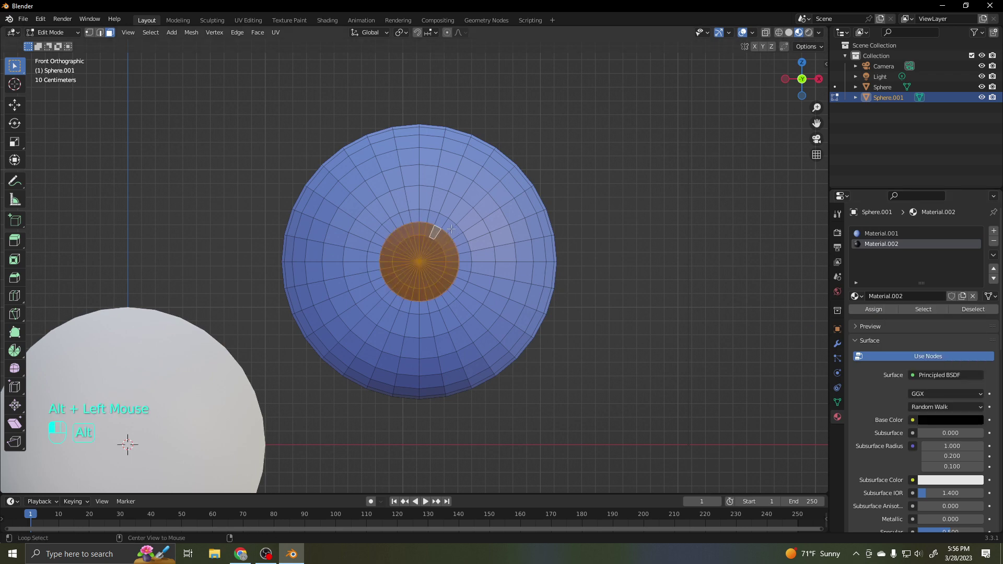
pyautogui.keyDown('alt'); pyautogui.keyDown('shift'); pyautogui.click(470, 225); pyautogui.keyUp('shift'); pyautogui.keyUp('alt')
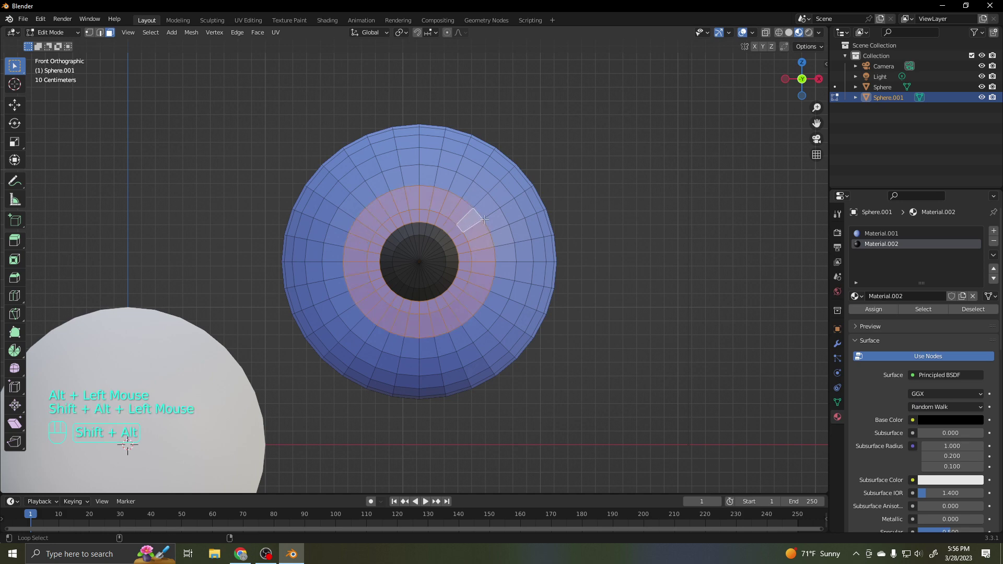
pyautogui.keyDown('alt'); pyautogui.keyDown('shift'); pyautogui.click(487, 214); pyautogui.keyUp('shift'); pyautogui.keyUp('alt')
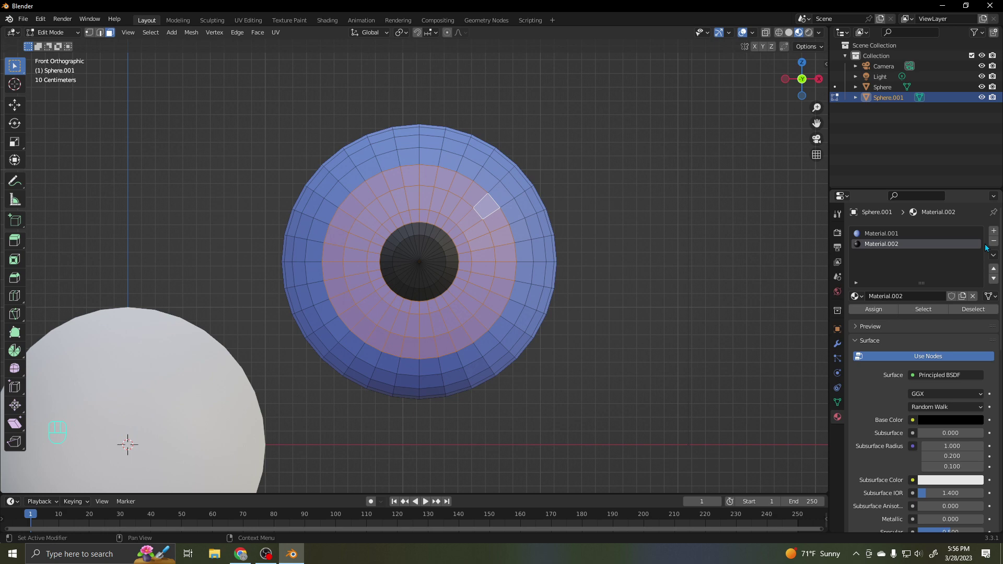
pyautogui.click(995, 232)
pyautogui.click(904, 295)
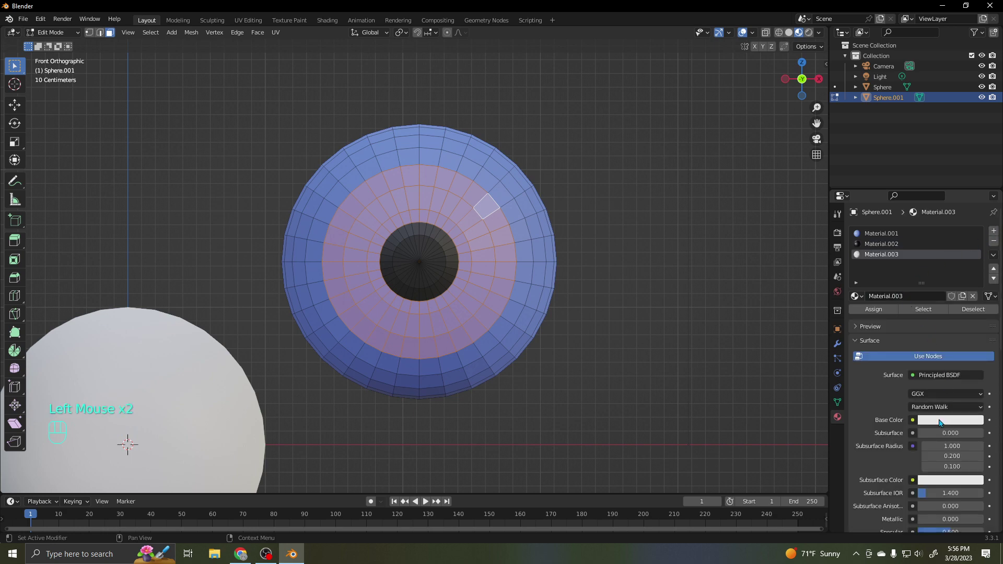
pyautogui.click(939, 421)
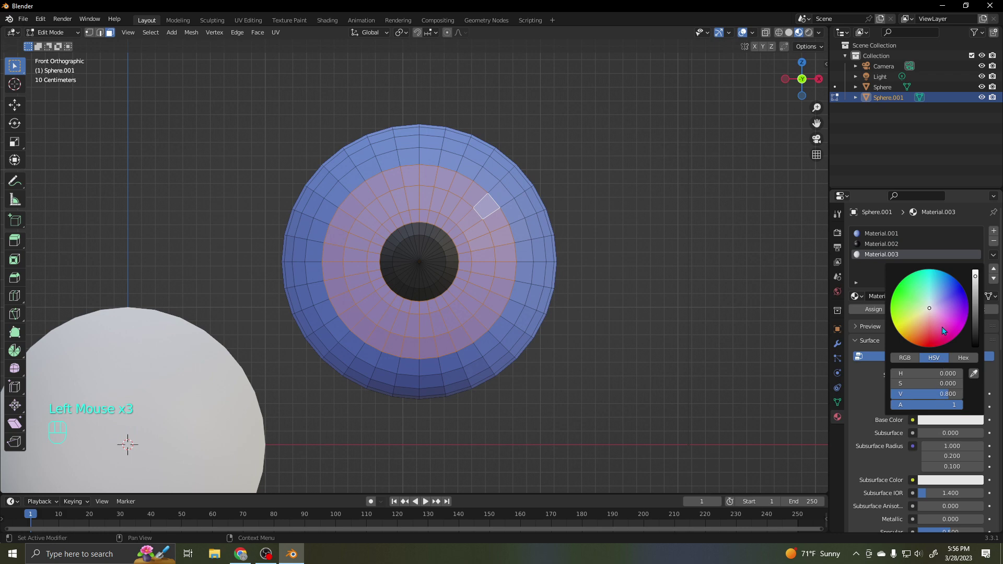
pyautogui.click(958, 326)
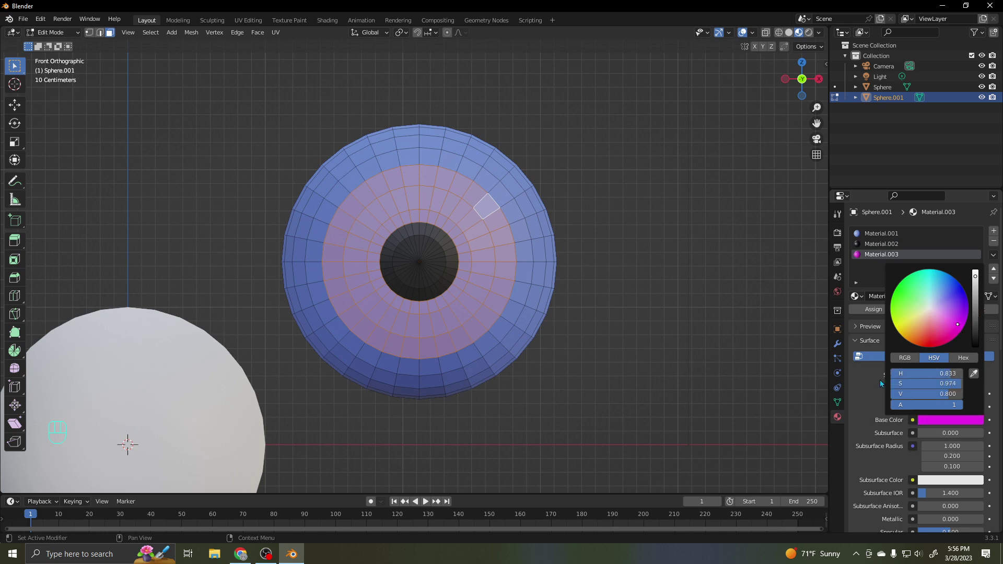
pyautogui.click(880, 312)
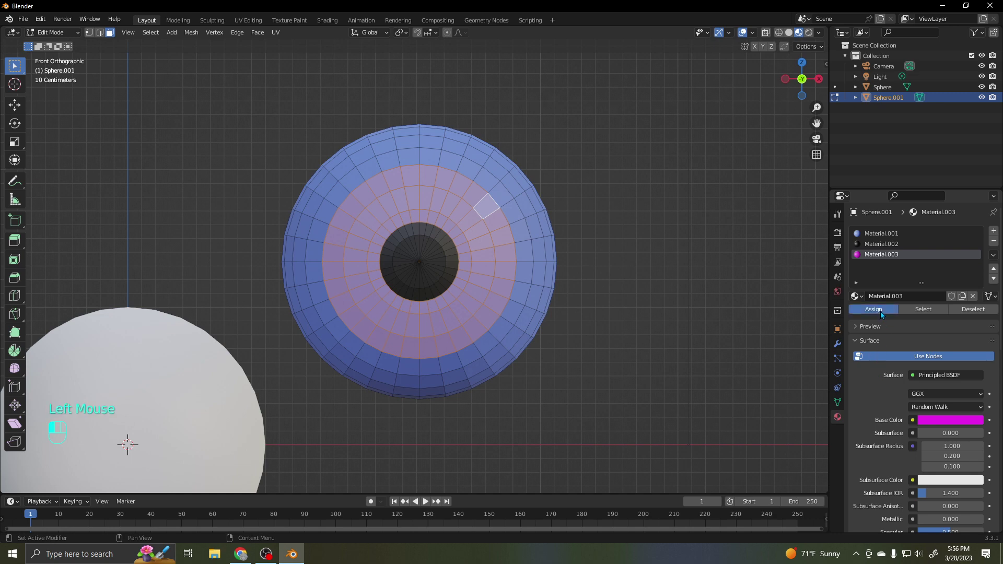
pyautogui.click(697, 306)
pyautogui.scroll(-4, 651, 324)
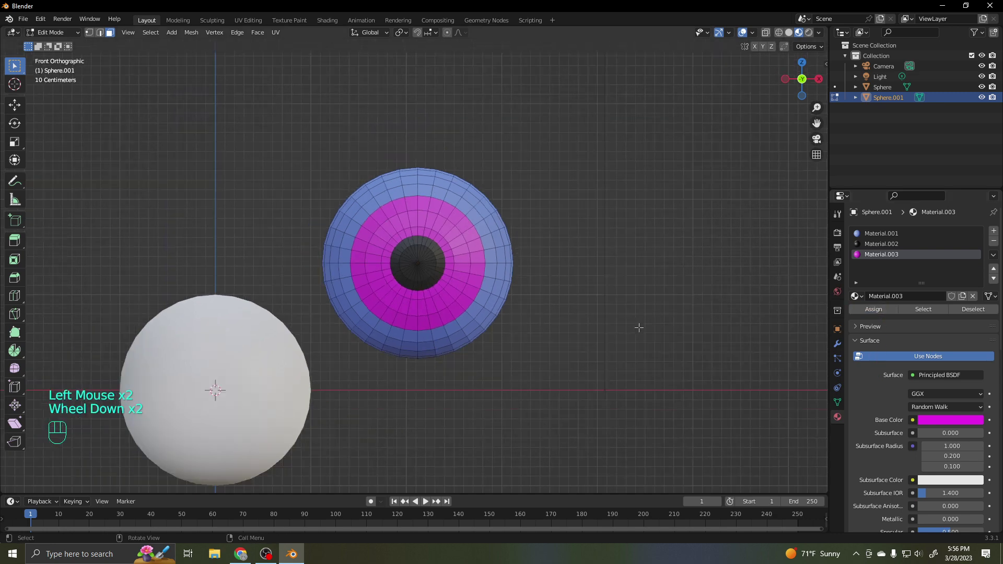
# Return to Object Mode and scale the eye sphere down
pyautogui.scroll(3, 640, 326)
pyautogui.scroll(-2, 638, 324)
pyautogui.scroll(2, 638, 323)
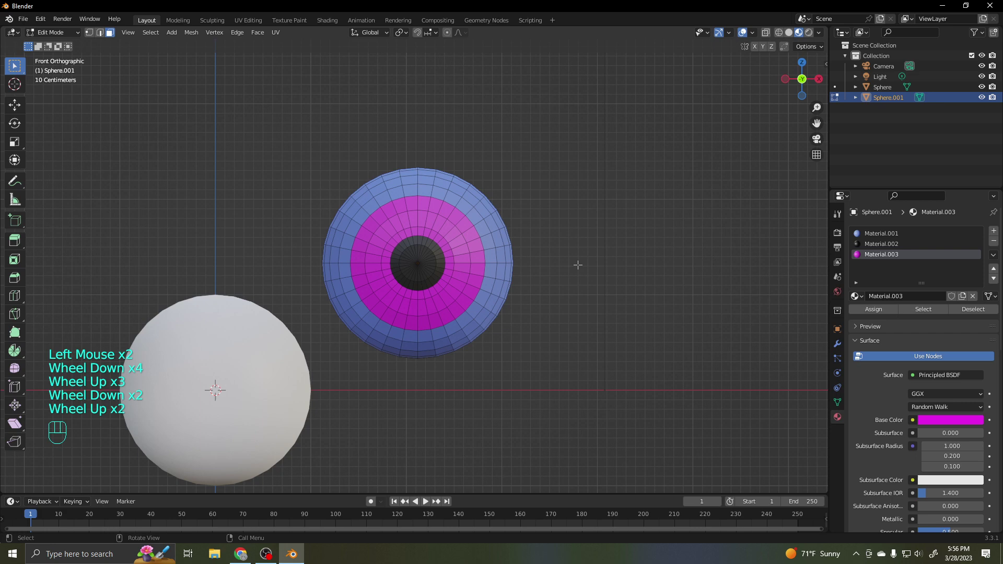
pyautogui.press('Tab')
pyautogui.press('s')
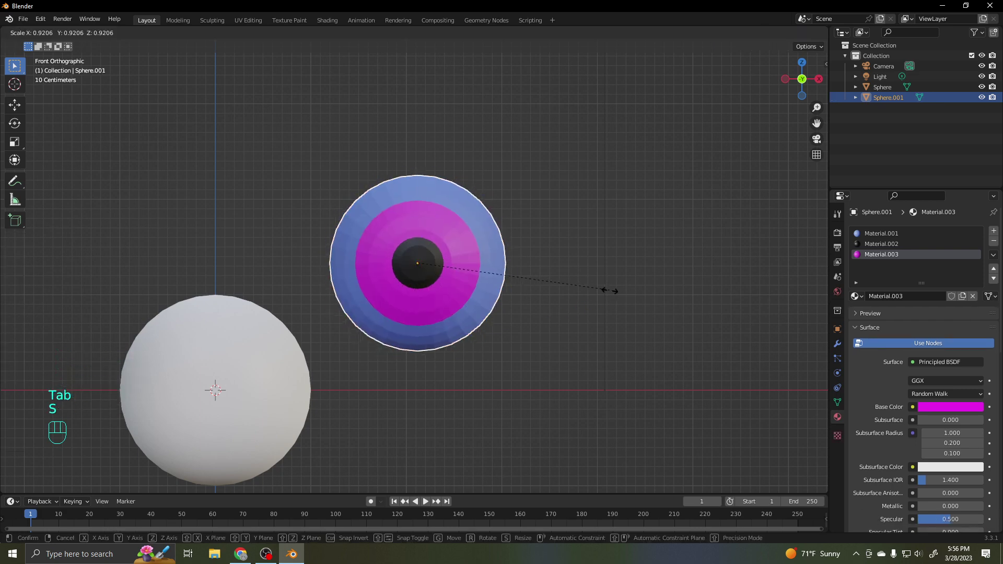
pyautogui.click(459, 281)
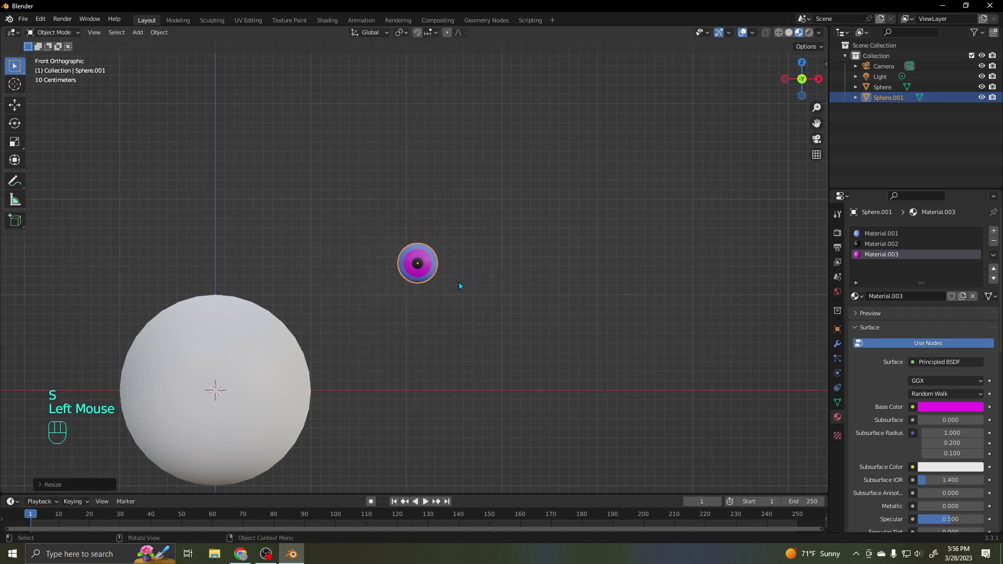
# In right side view, raise the eye sphere above the body and switch to Wireframe shading
pyautogui.press('KP_3')
pyautogui.scroll(2, 458, 285)
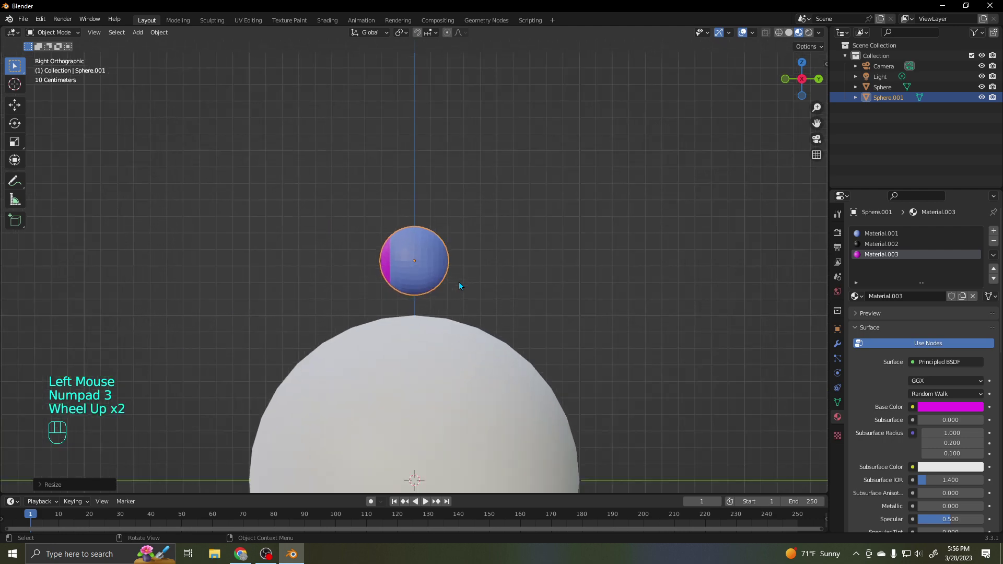
pyautogui.press('g')
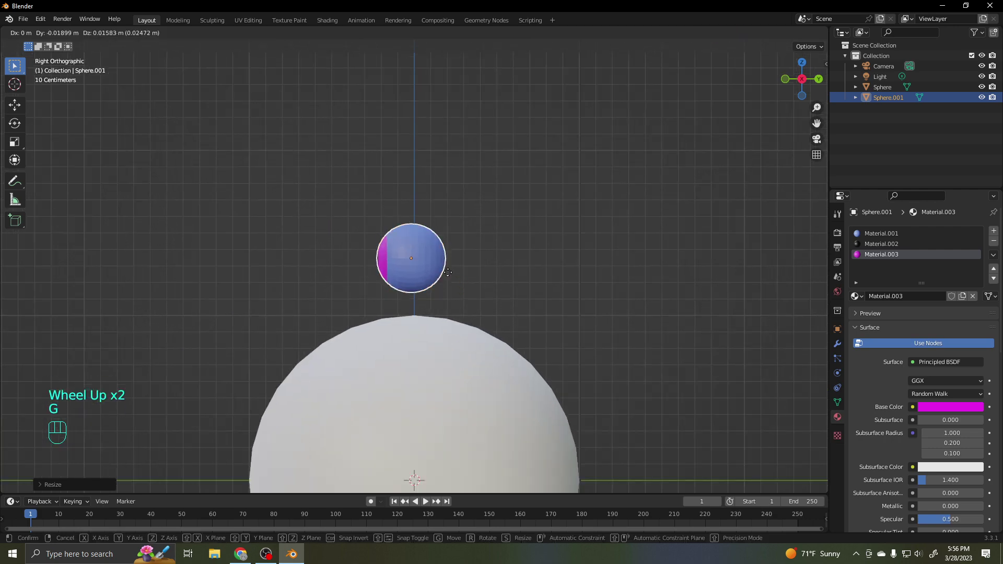
pyautogui.click(430, 189)
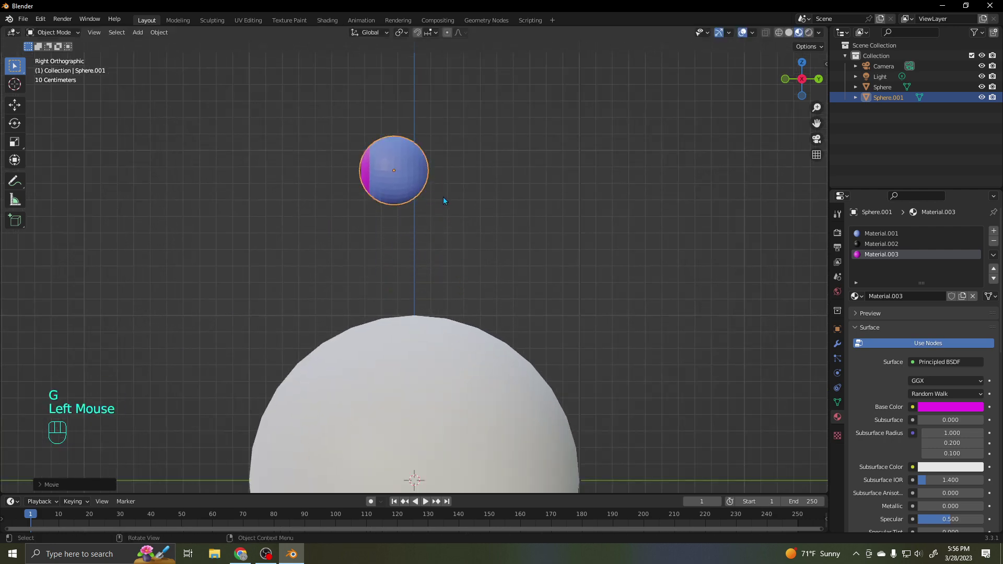
pyautogui.click(779, 33)
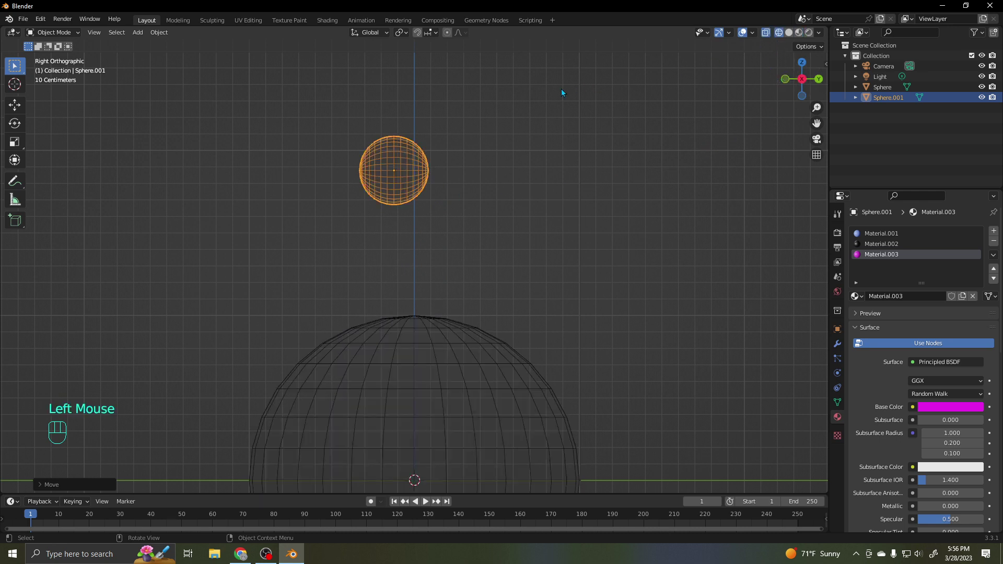
pyautogui.scroll(2, 450, 127)
pyautogui.keyDown('shift'); pyautogui.moveTo(444, 155); pyautogui.dragTo(472, 276, button='middle'); pyautogui.keyUp('shift')
pyautogui.moveTo(486, 166); pyautogui.dragTo(449, 288)
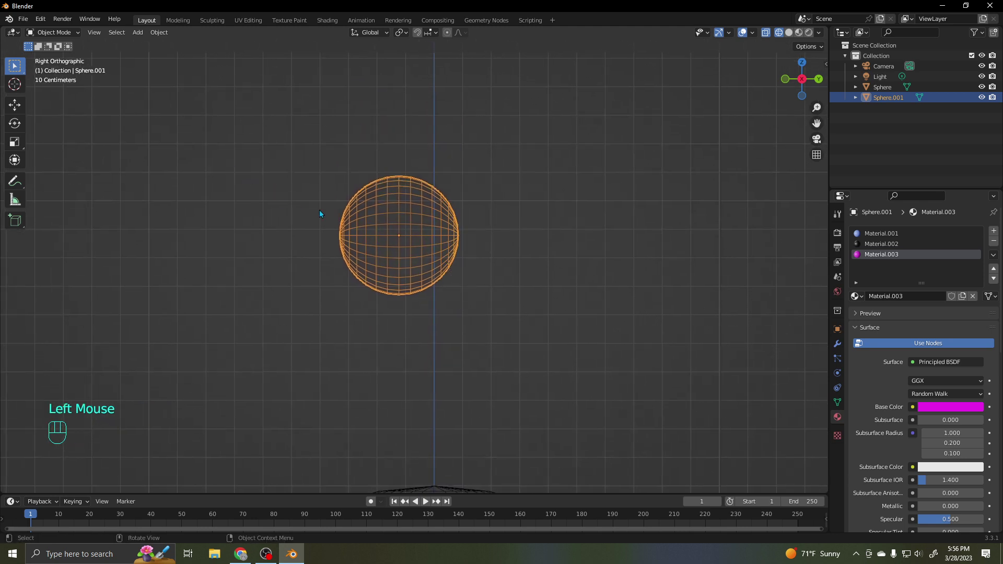
# Select the eye sphere's back faces and place the 3D cursor just below it
pyautogui.press('Tab')
pyautogui.moveTo(492, 176); pyautogui.dragTo(447, 298)
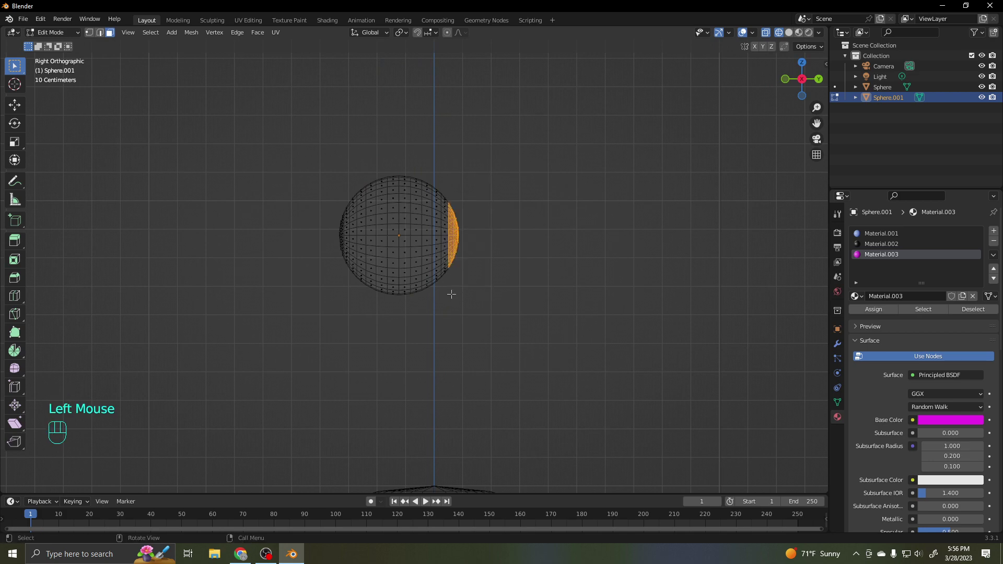
pyautogui.scroll(-3, 471, 289)
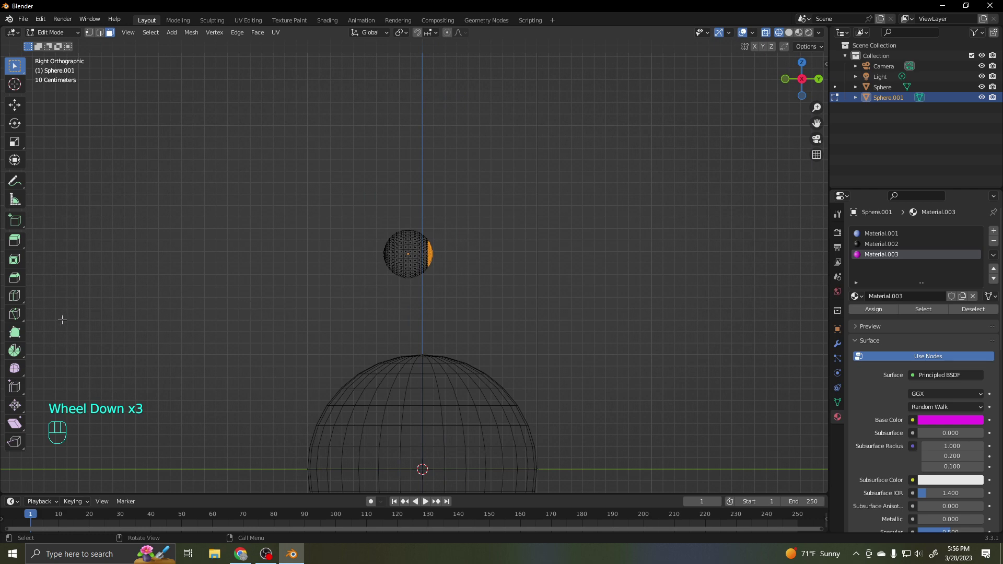
pyautogui.click(14, 351)
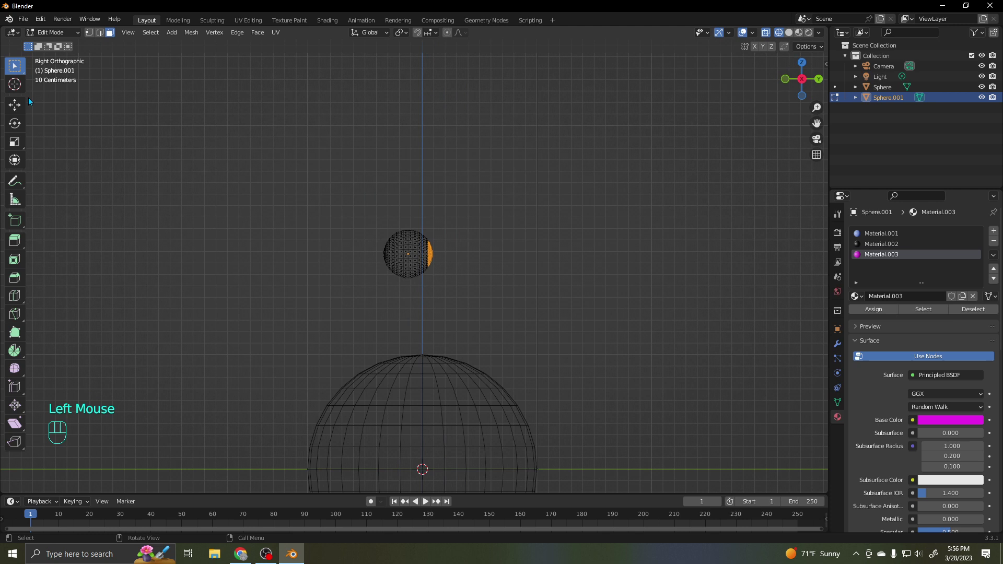
pyautogui.click(15, 86)
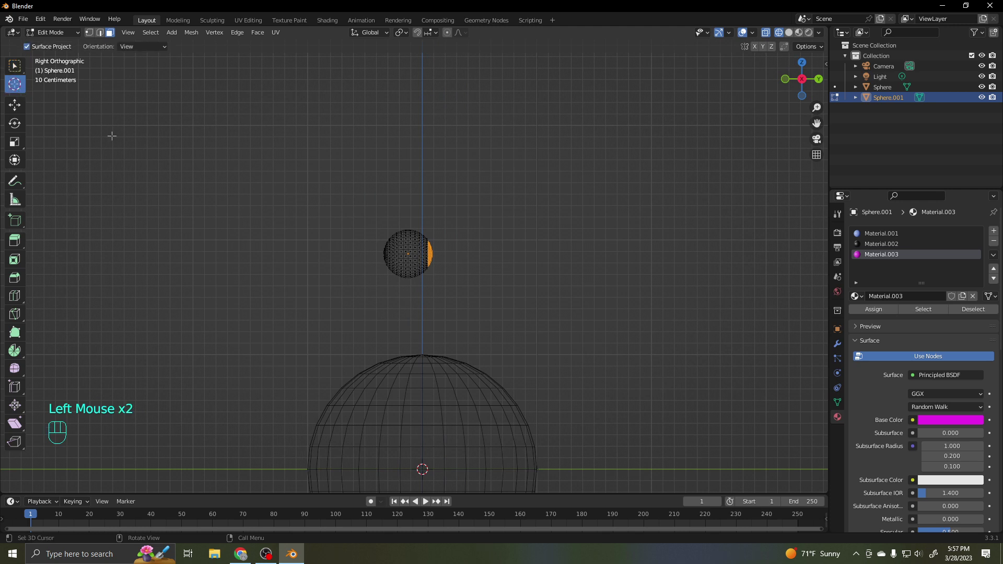
pyautogui.click(431, 283)
# Spin the back faces around the X axis into a 12-step curved arc
pyautogui.click(14, 351)
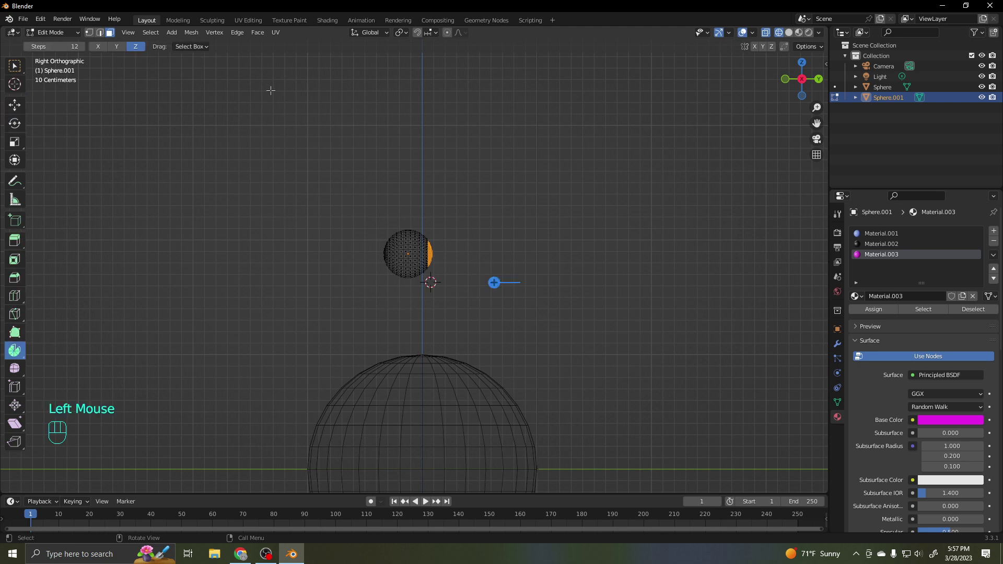
pyautogui.click(118, 46)
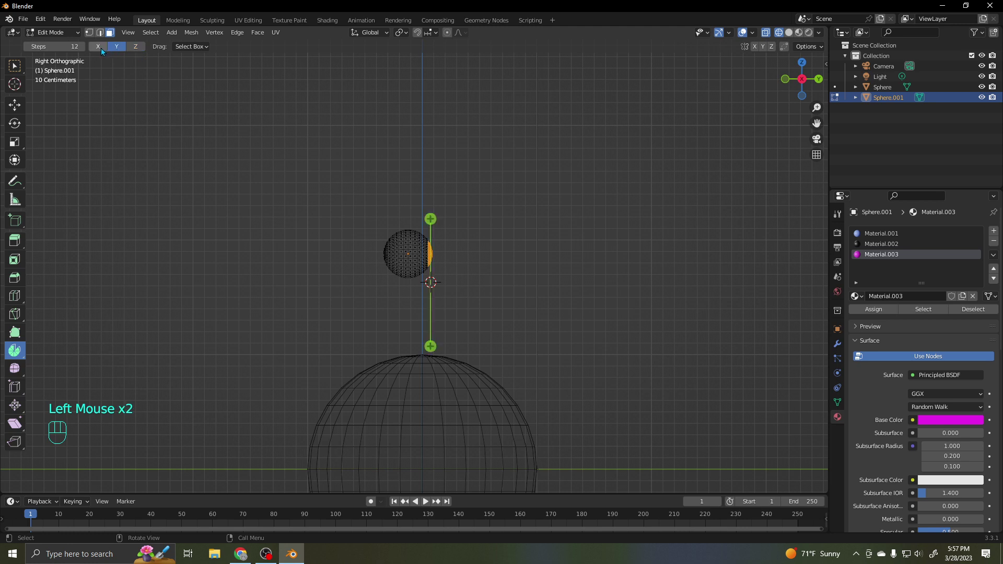
pyautogui.click(99, 46)
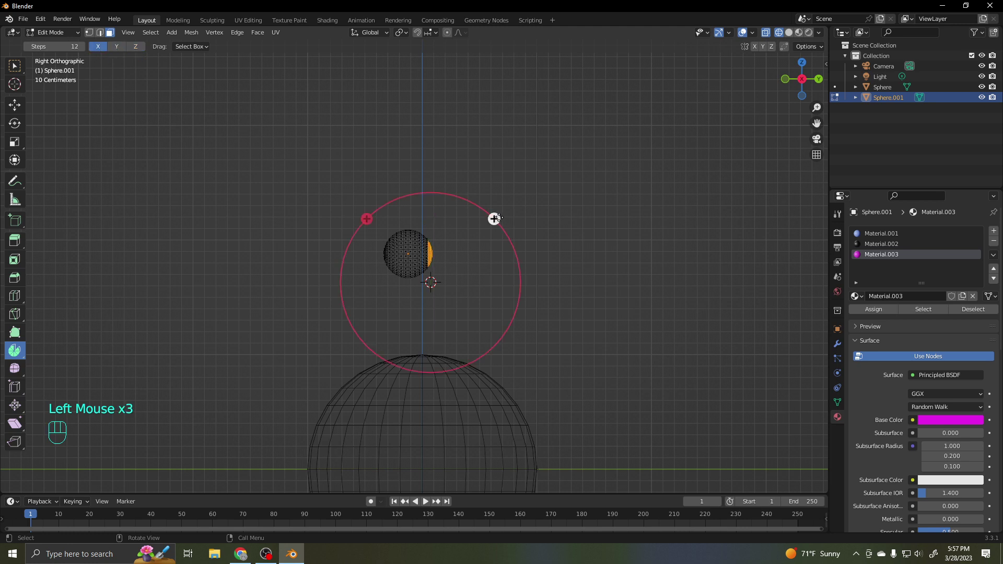
pyautogui.moveTo(494, 218); pyautogui.dragTo(496, 391)
# Extrude the arc's end face straight down toward the body to form the stalk
pyautogui.press('e')
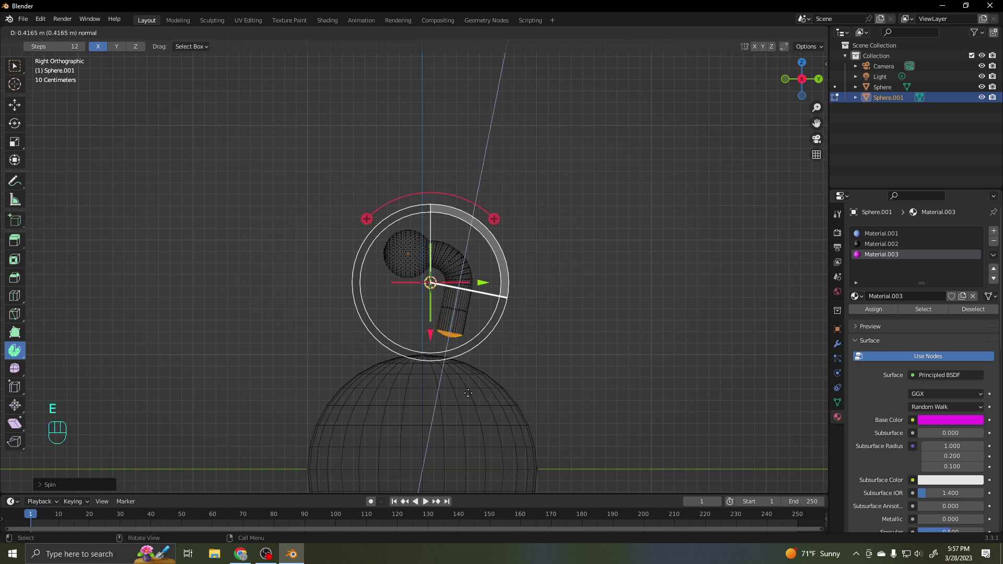
pyautogui.click(437, 439)
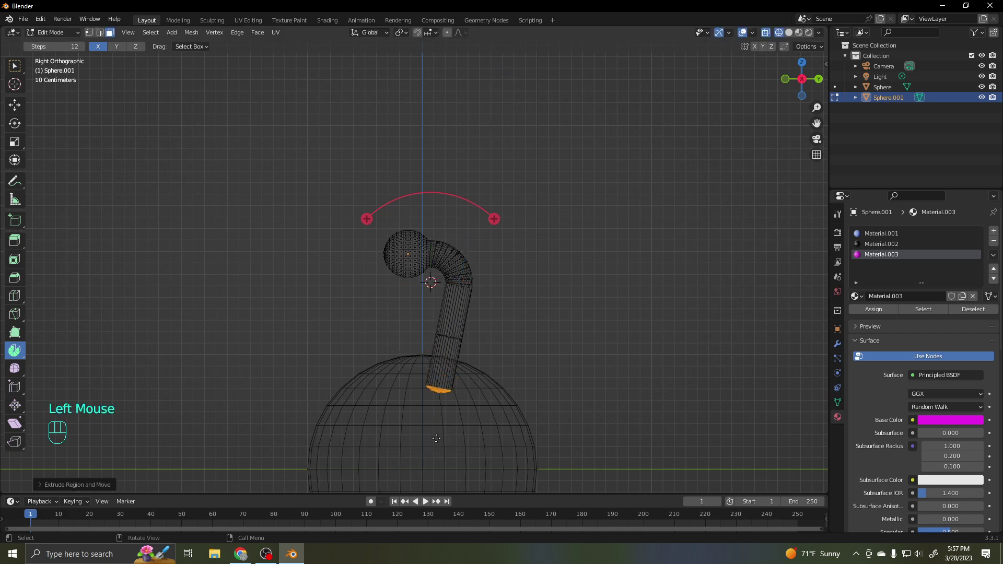
pyautogui.click(15, 67)
pyautogui.click(243, 217)
# Switch to Material Preview, go to front view, and return to Object Mode
pyautogui.moveTo(294, 296); pyautogui.dragTo(393, 313, button='middle')
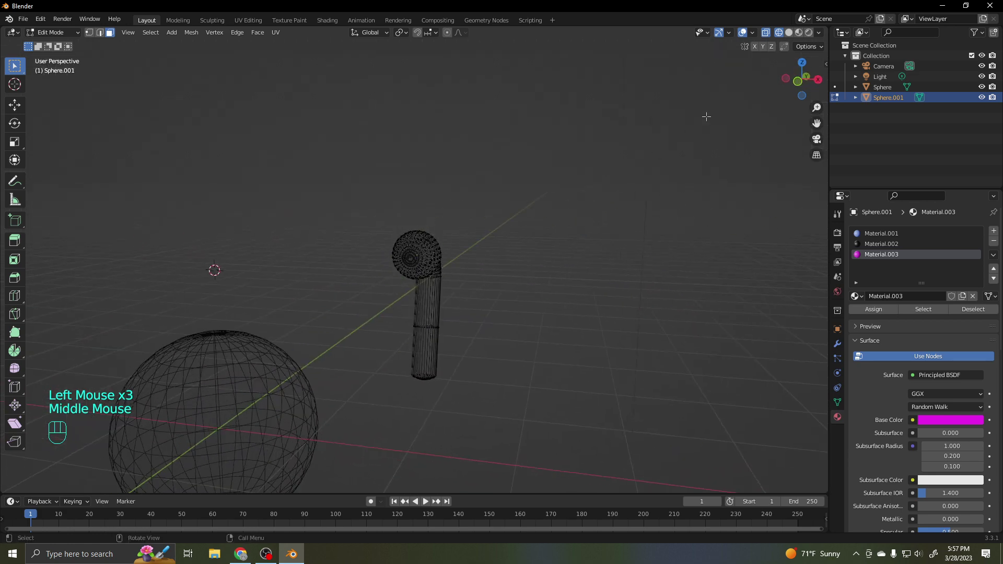
pyautogui.click(790, 32)
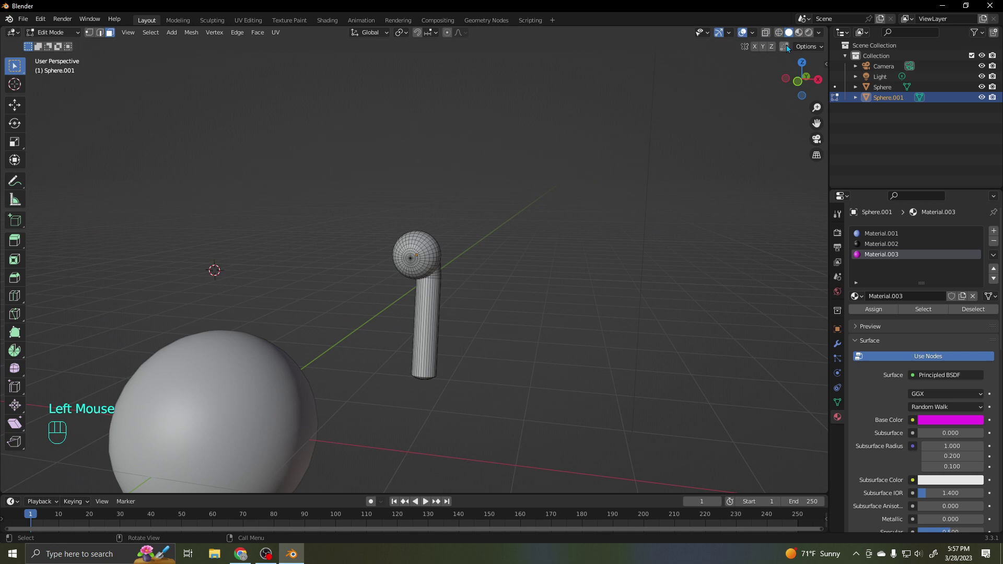
pyautogui.click(799, 32)
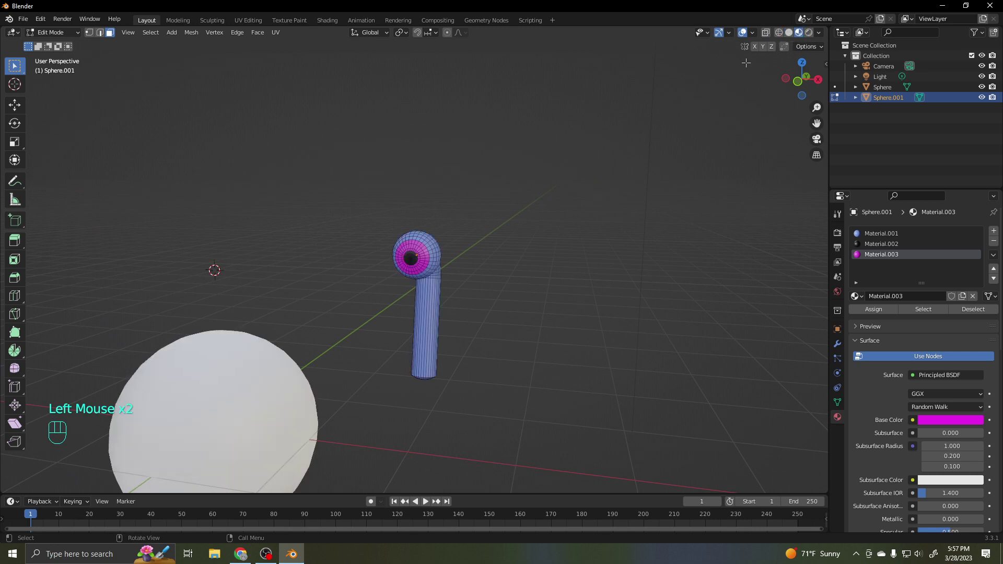
pyautogui.scroll(-2, 474, 279)
pyautogui.scroll(2, 474, 279)
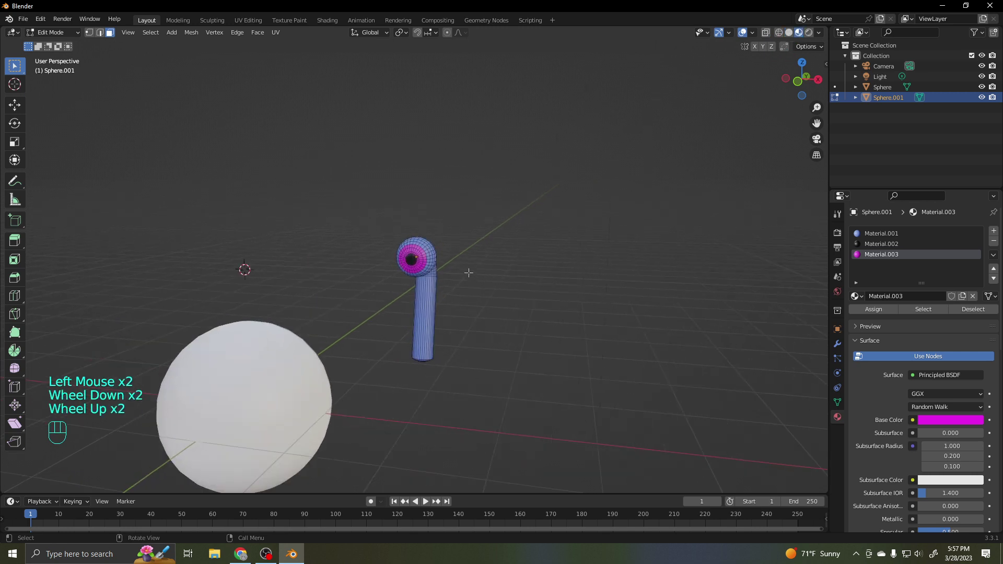
pyautogui.press('KP_1')
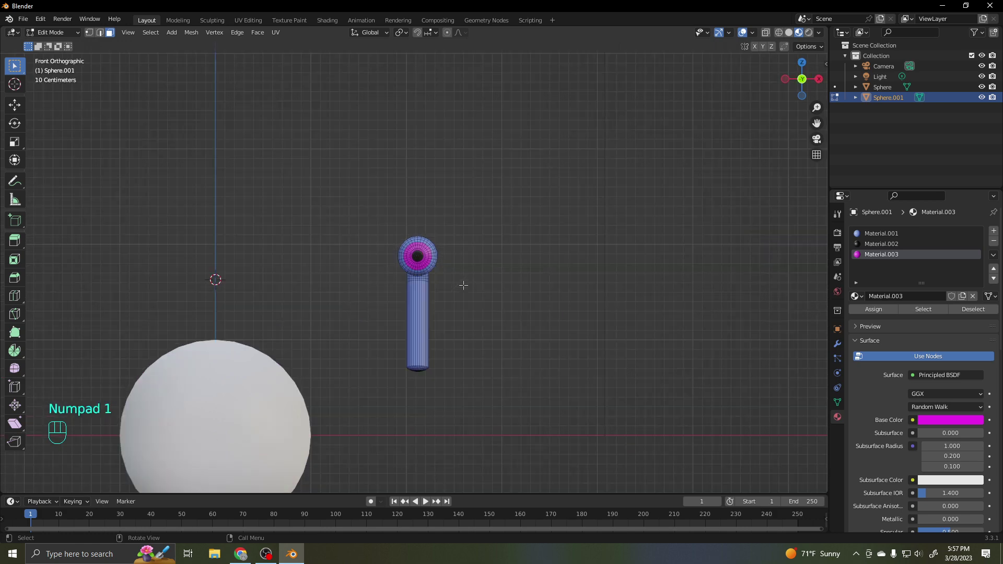
pyautogui.scroll(-2, 383, 284)
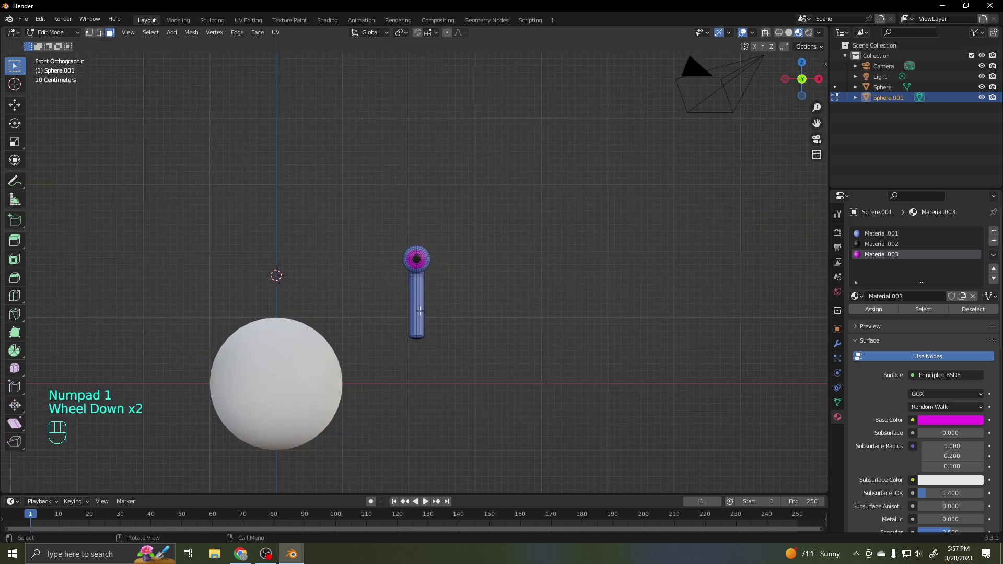
pyautogui.press('Tab')
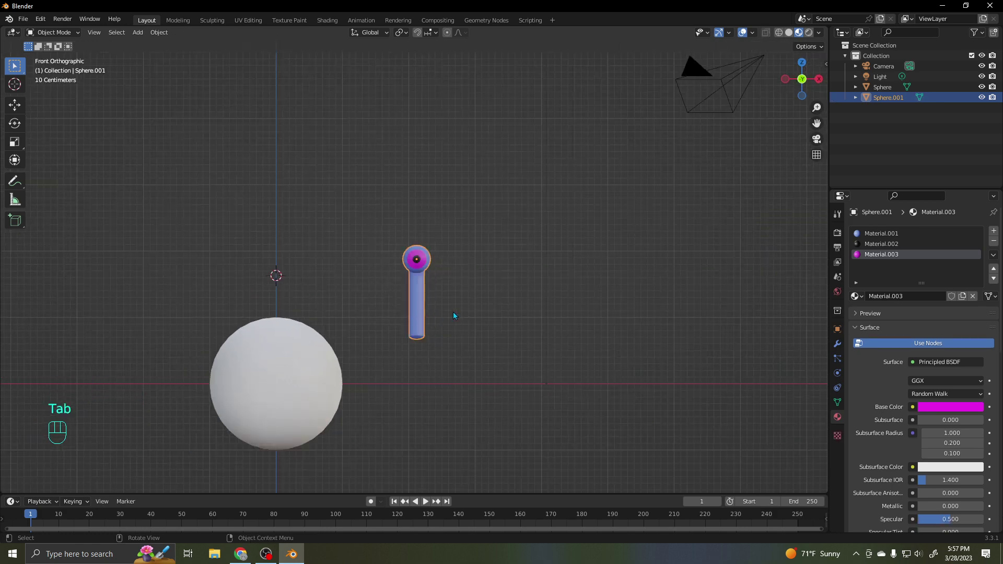
# Apply Shade Smooth to the eye sphere and its curved stalk for a rounded blue surface
pyautogui.moveTo(453, 312); pyautogui.dragTo(393, 309, button='middle')
pyautogui.scroll(5, 421, 306)
pyautogui.scroll(-1, 452, 316)
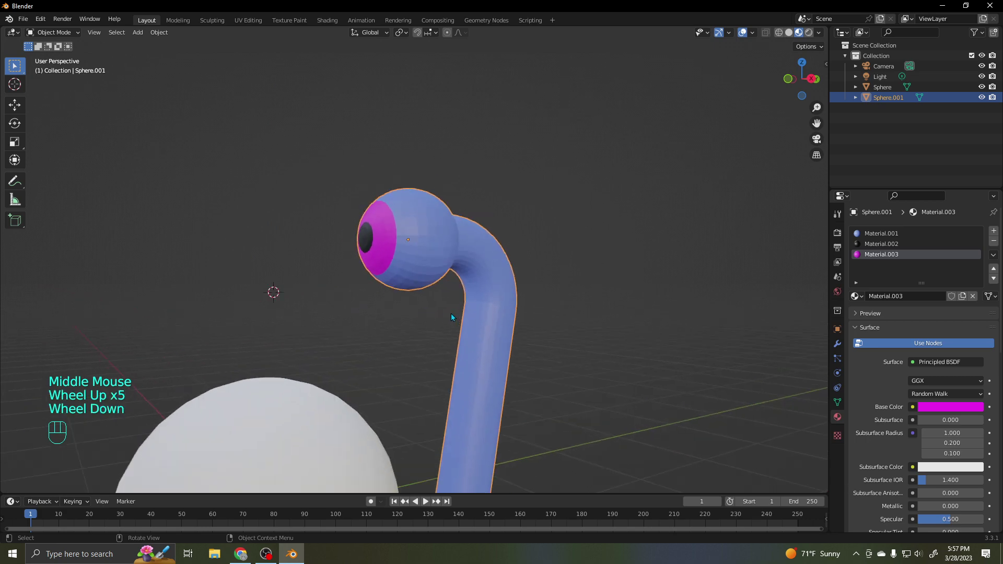
pyautogui.click(151, 34)
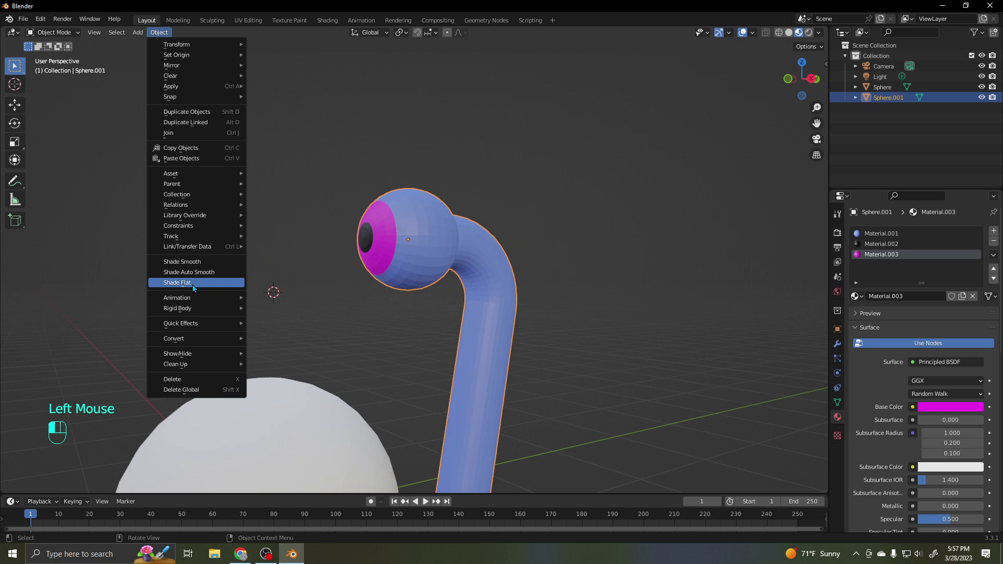
pyautogui.click(202, 261)
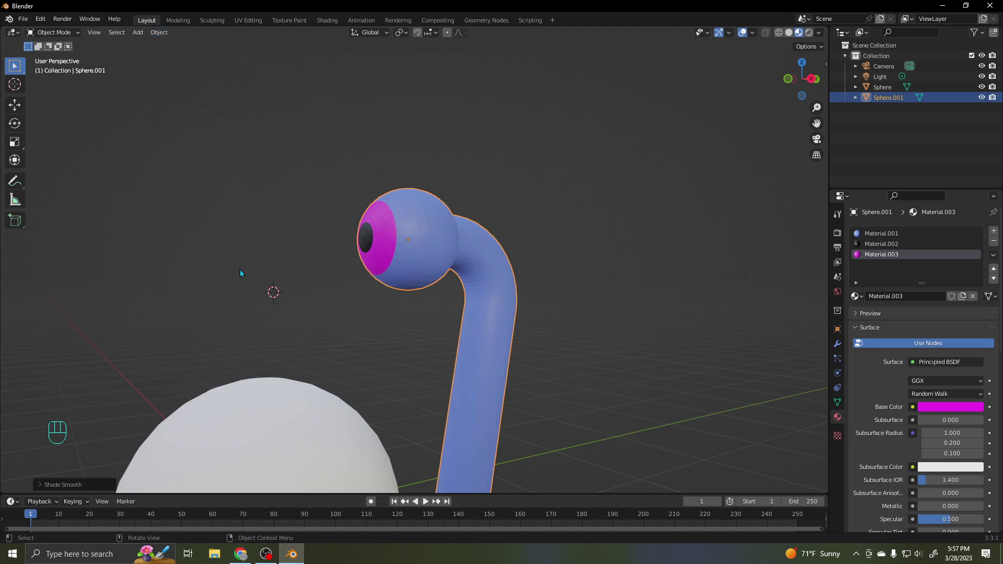
pyautogui.scroll(-4, 282, 276)
pyautogui.scroll(3, 413, 287)
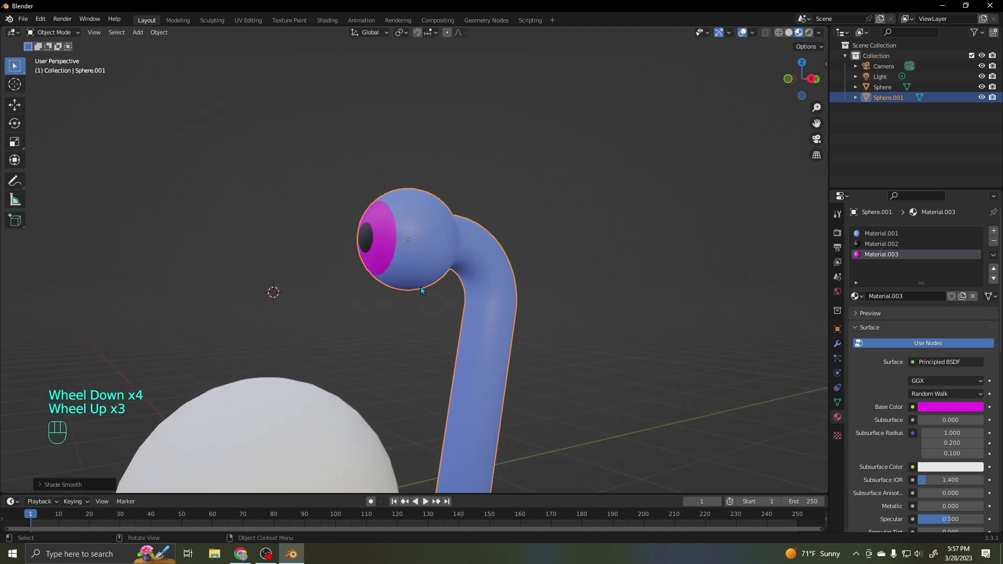
pyautogui.moveTo(421, 287); pyautogui.dragTo(463, 289, button='middle')
pyautogui.scroll(-1, 422, 300)
pyautogui.scroll(-1, 422, 300)
# In front view, move the eye stalk onto the white body sphere
pyautogui.press('KP_1')
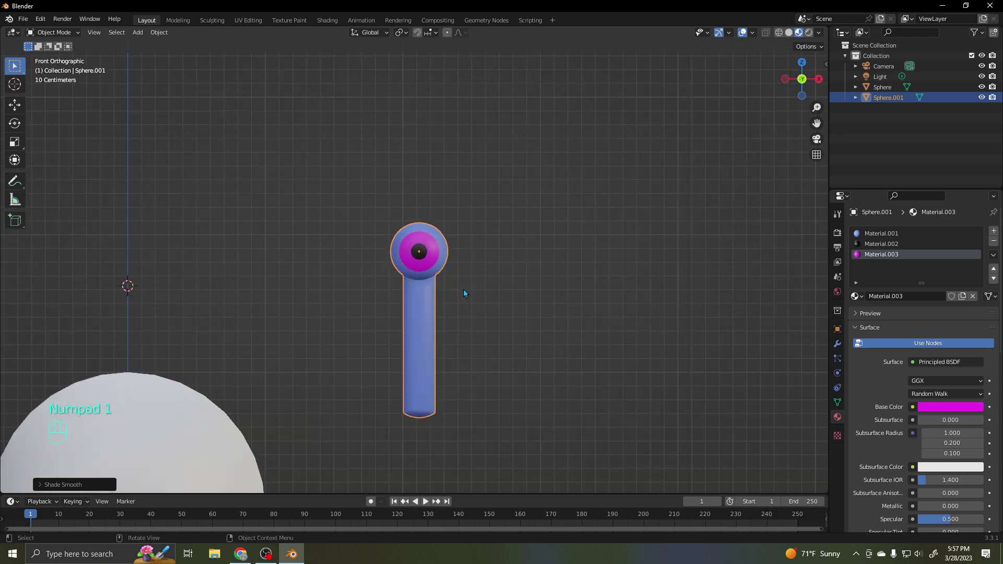
pyautogui.scroll(-2, 445, 314)
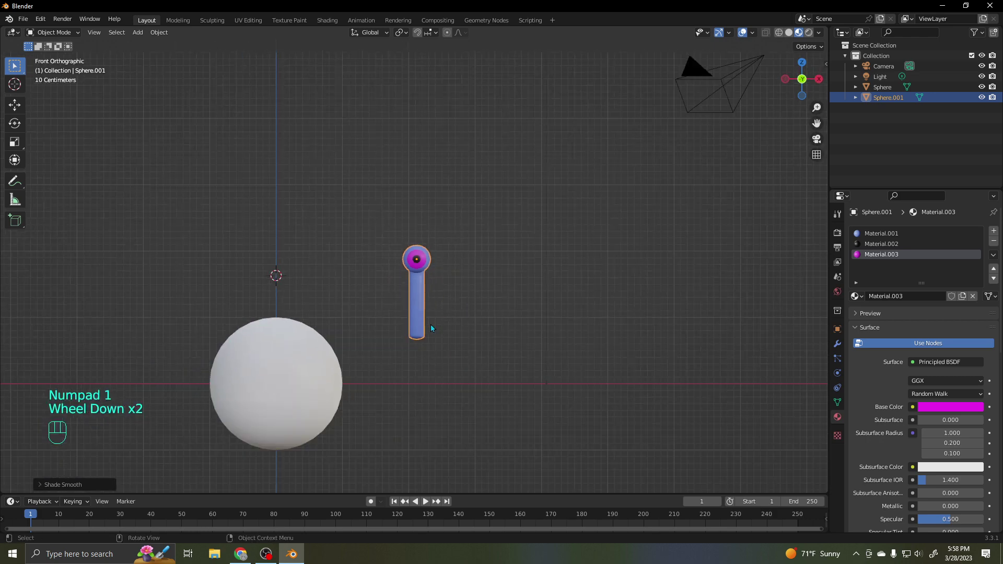
pyautogui.press('g')
pyautogui.click(329, 323)
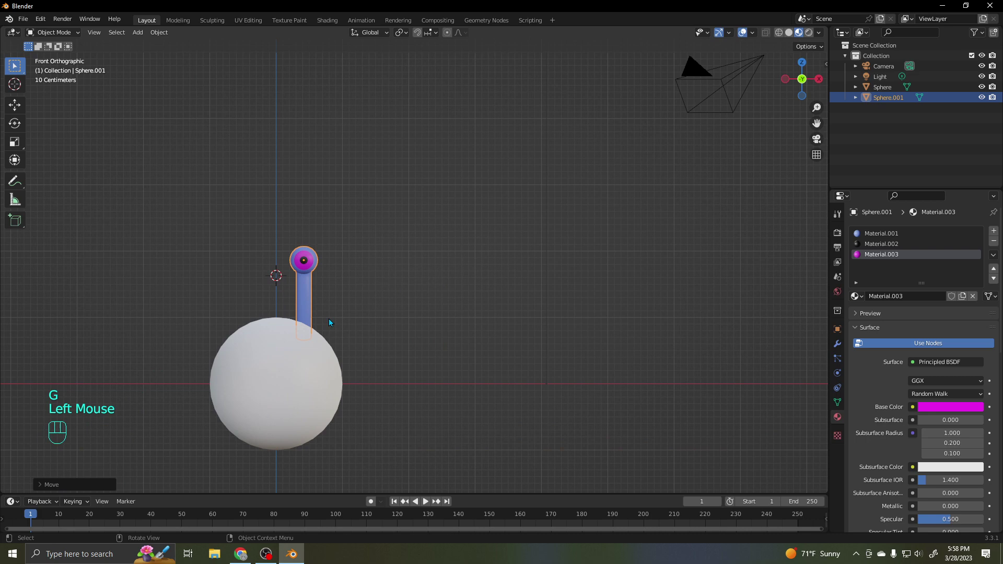
# Tilt the stalk into a slight lean and move it up and right, off the sphere
pyautogui.press('r')
pyautogui.click(372, 333)
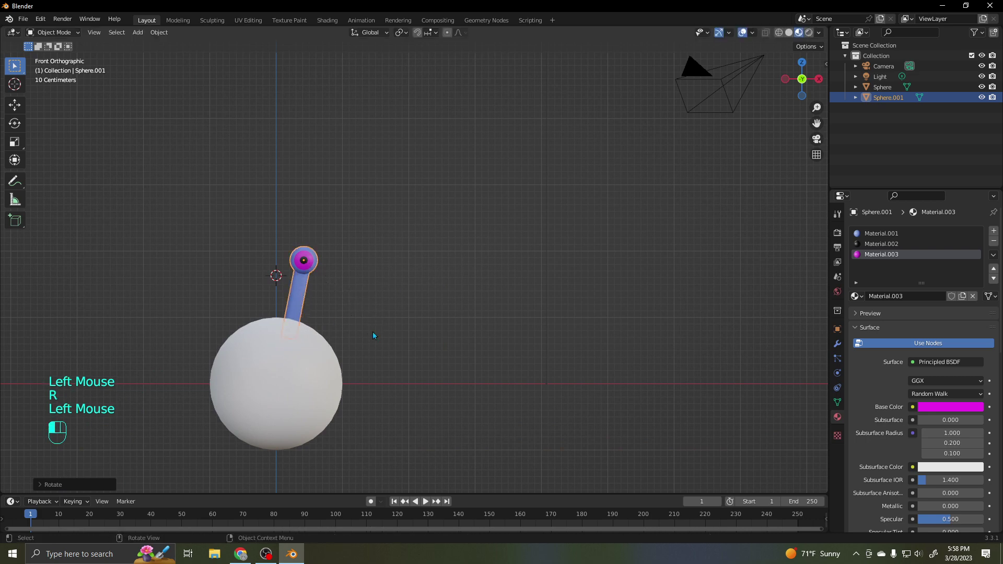
pyautogui.press('g')
pyautogui.click(475, 271)
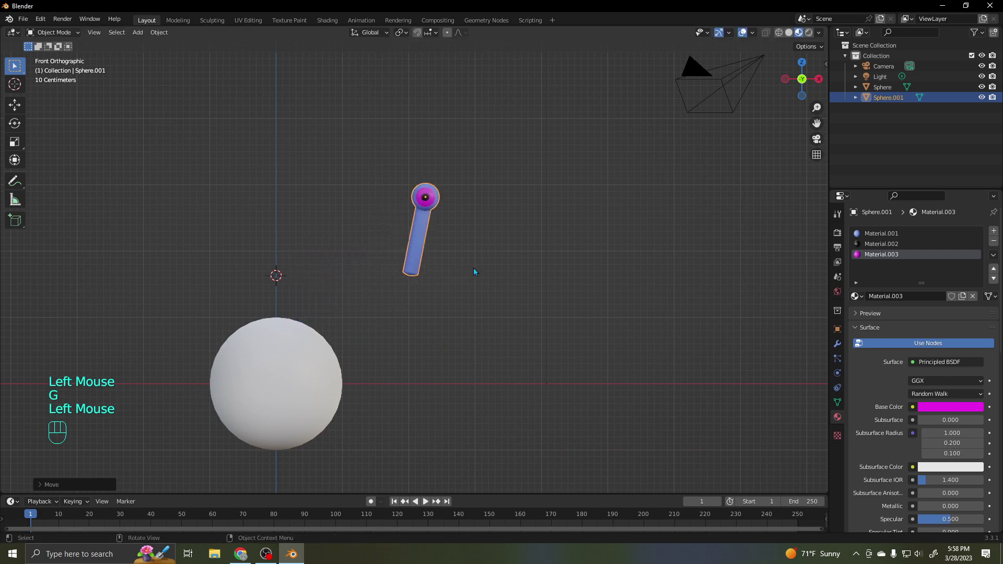
pyautogui.moveTo(441, 296); pyautogui.dragTo(458, 253, button='middle')
pyautogui.scroll(5, 452, 288)
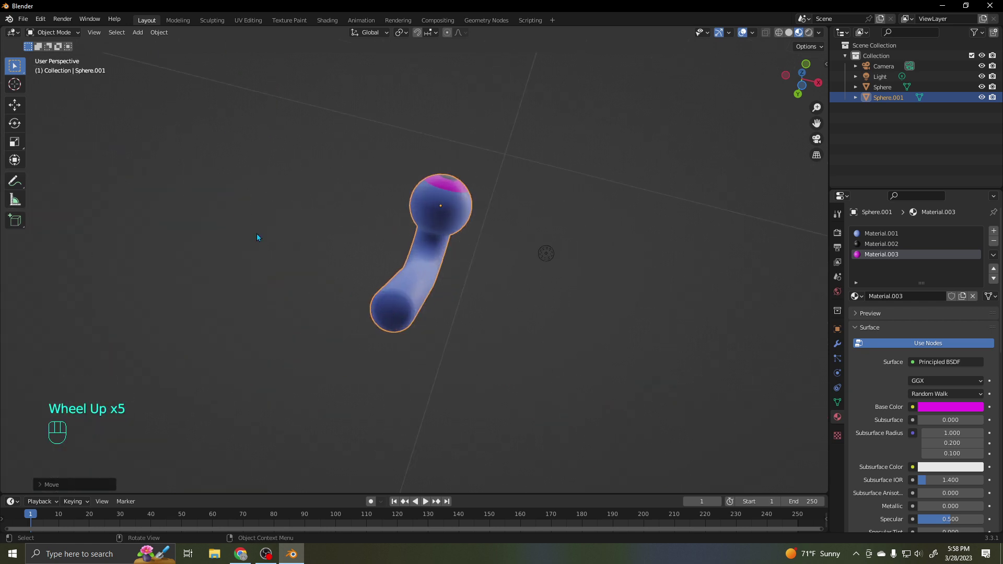
# Place the 3D cursor on the tube's lower end and use Origin to 3D Cursor
pyautogui.click(15, 83)
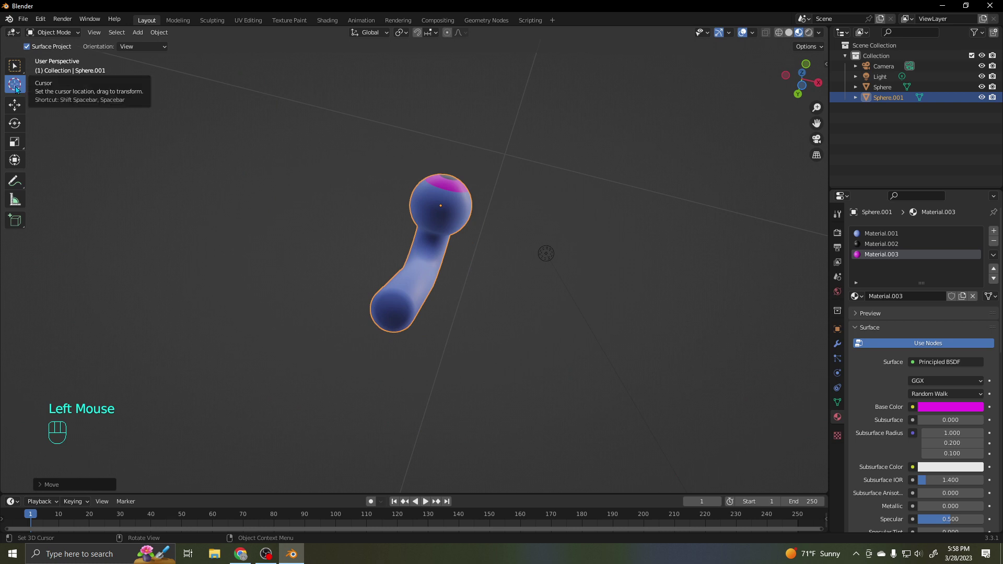
pyautogui.click(388, 311)
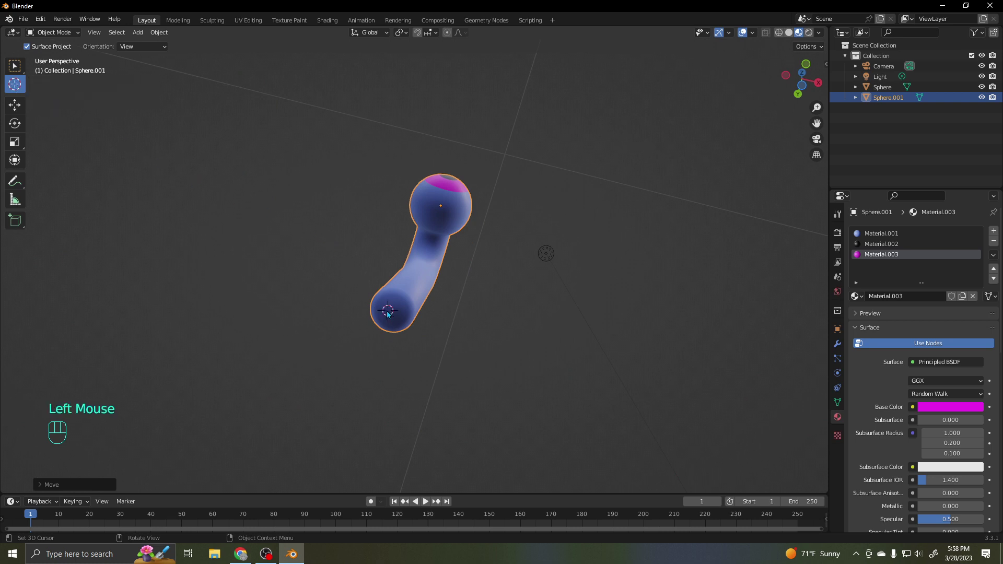
pyautogui.click(159, 32)
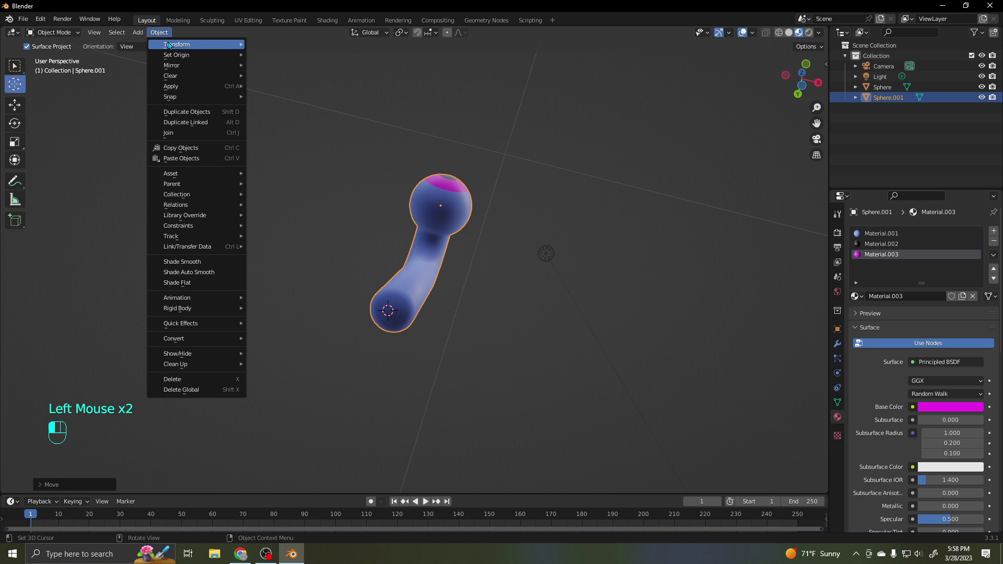
pyautogui.moveTo(173, 56)
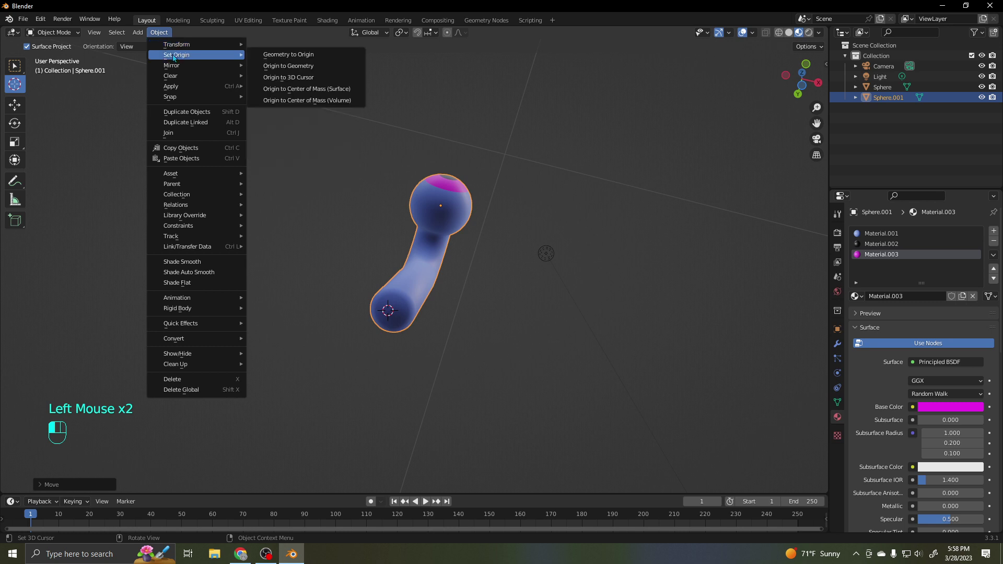
pyautogui.click(307, 77)
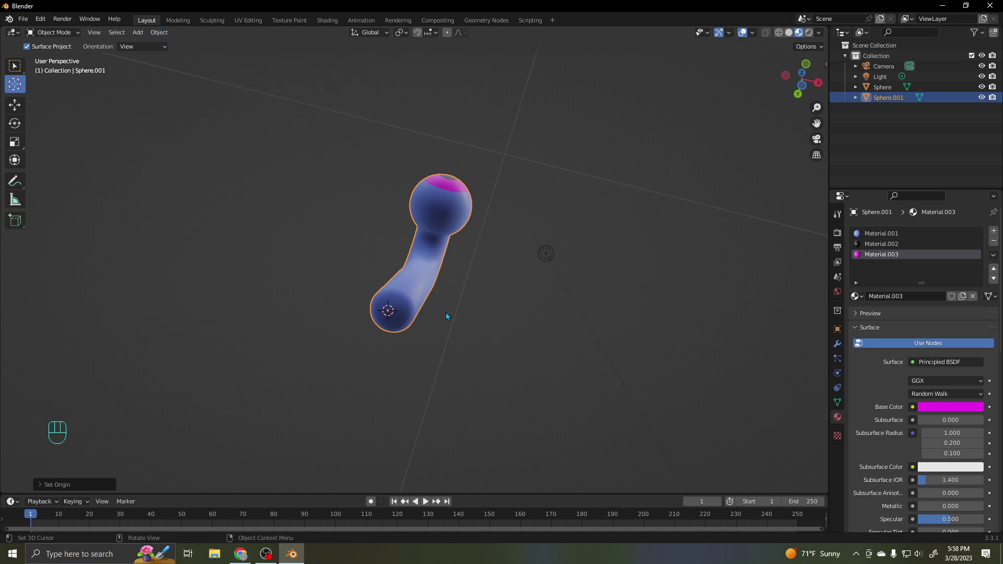
pyautogui.press('KP_1')
pyautogui.scroll(-3, 406, 320)
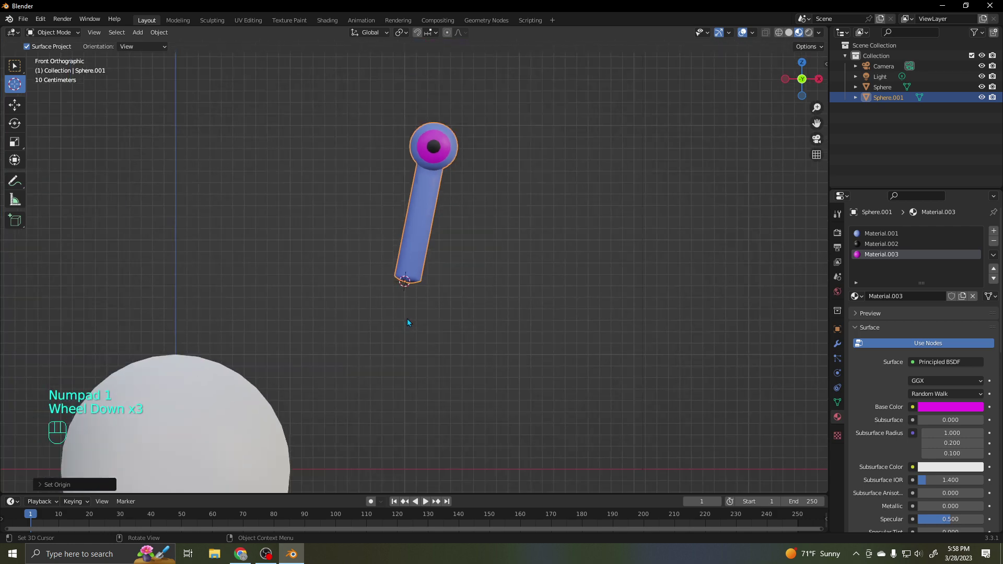
# Move the eye stalk down so it sits on top of the body
pyautogui.press('r')
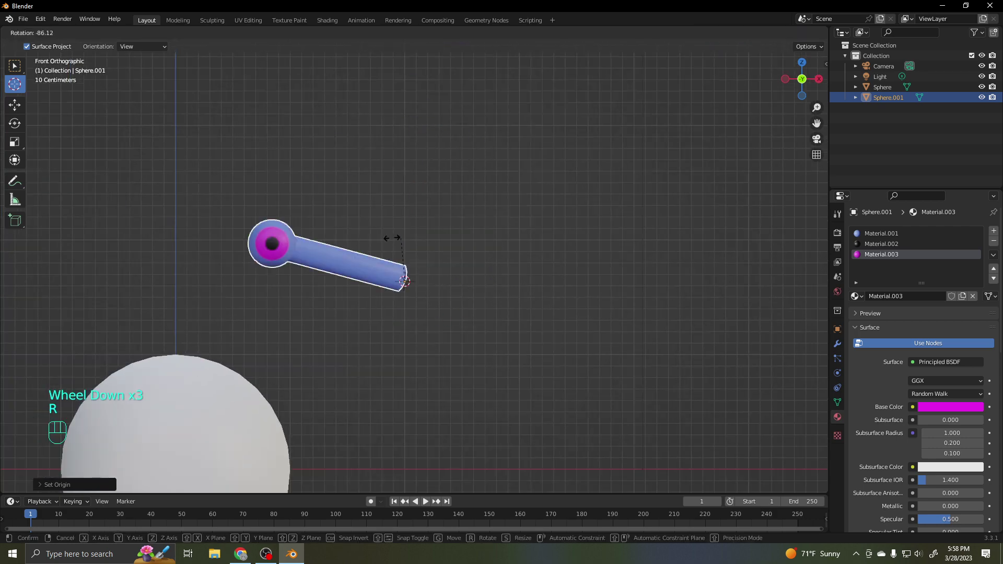
pyautogui.rightClick(497, 281)
pyautogui.press('g')
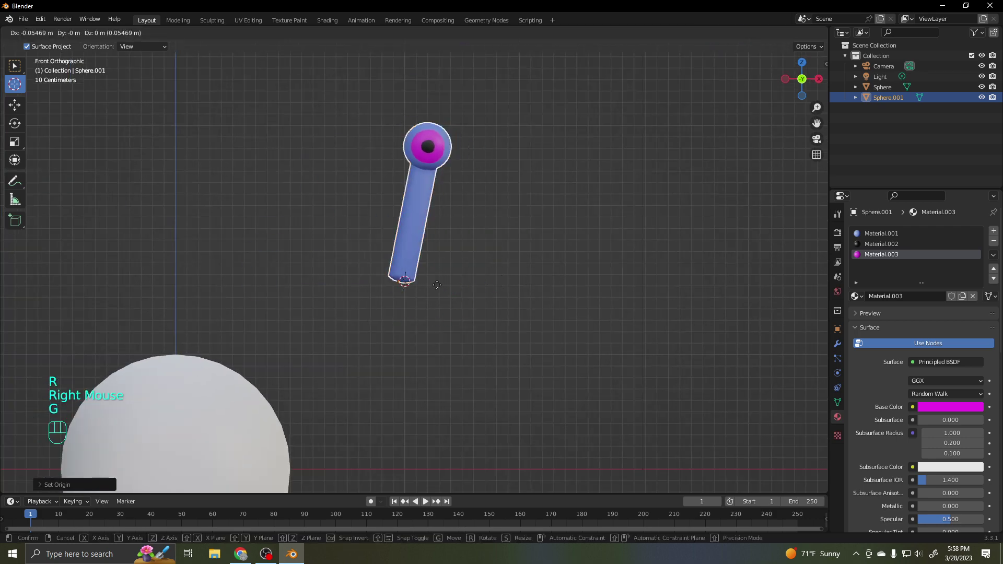
pyautogui.click(244, 385)
pyautogui.scroll(-2, 291, 341)
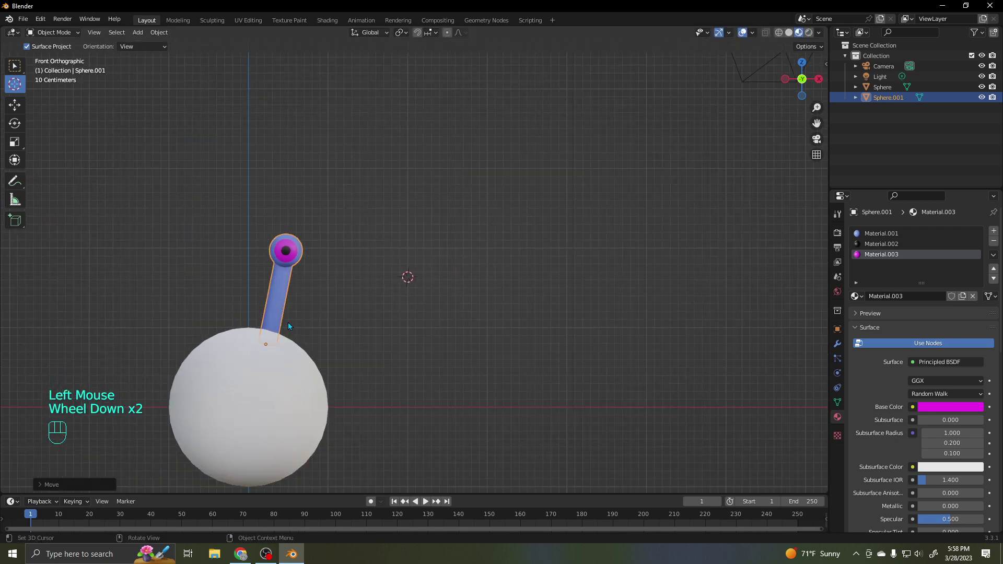
# Duplicate the stalk as Sphere.002, place it to the left, and tilt it outward
pyautogui.hotkey('shift', 'd')
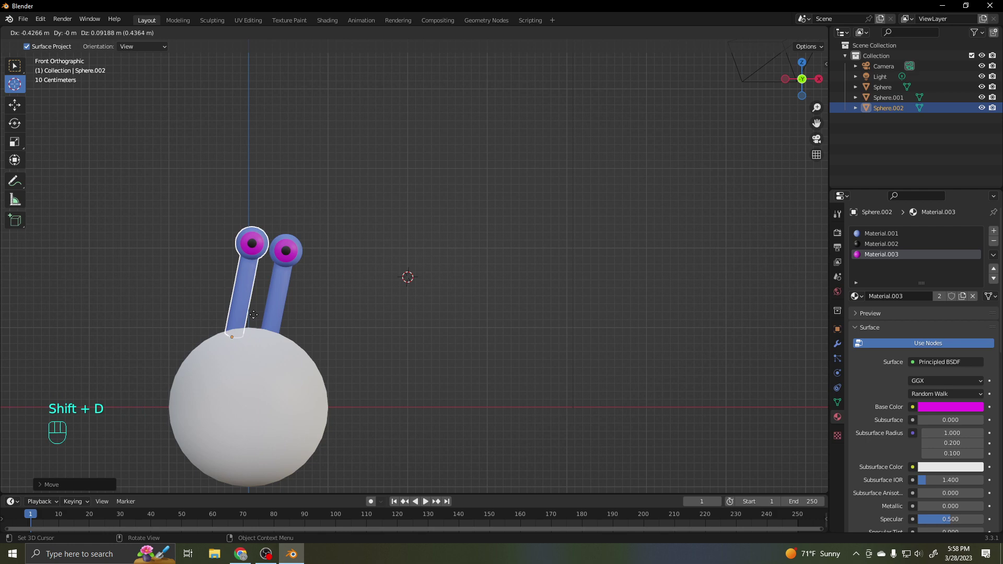
pyautogui.click(254, 315)
pyautogui.press('r')
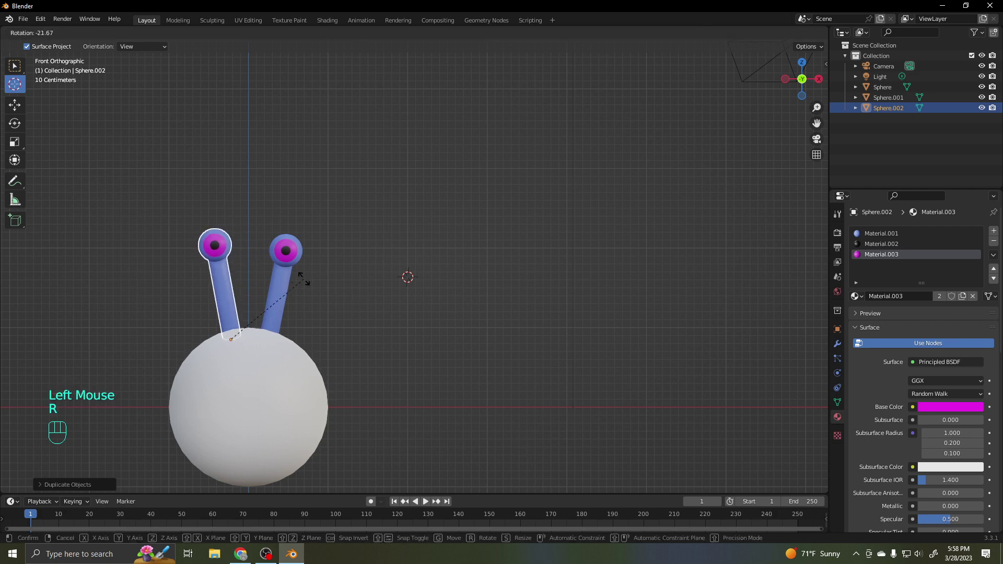
pyautogui.click(304, 279)
pyautogui.click(328, 304)
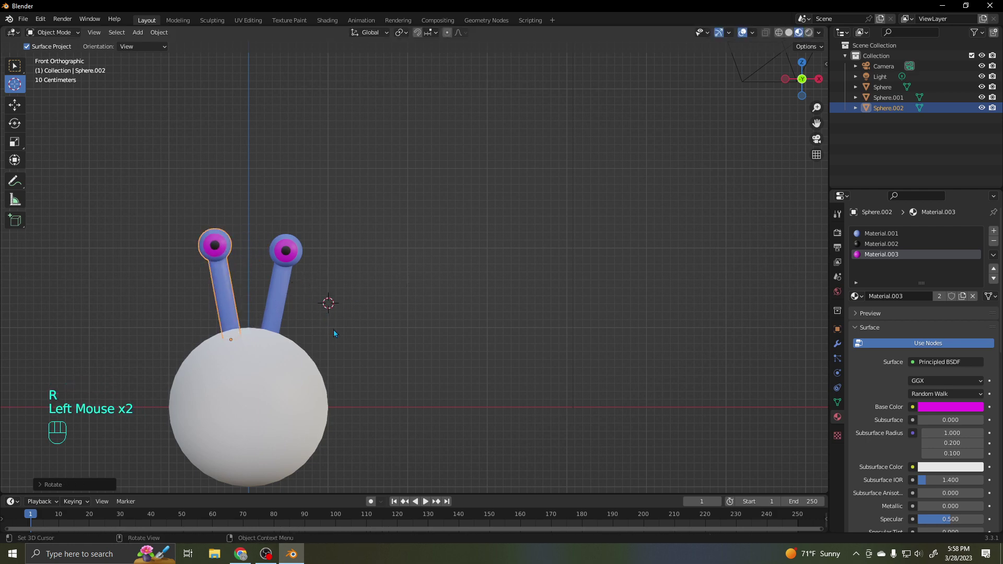
pyautogui.click(393, 324)
pyautogui.press('g')
pyautogui.click(234, 361)
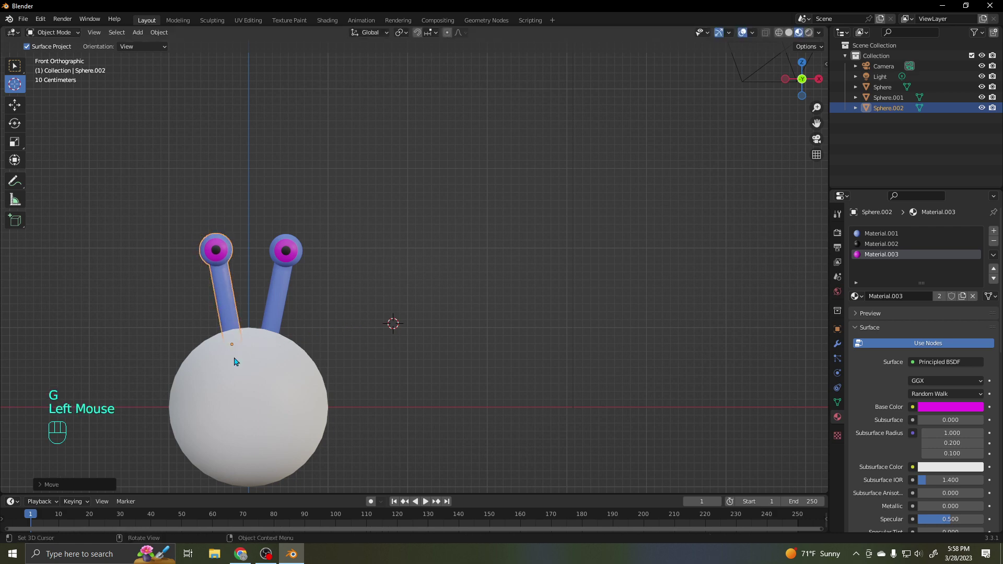
pyautogui.click(344, 305)
pyautogui.moveTo(325, 321); pyautogui.dragTo(301, 325, button='middle')
pyautogui.click(335, 319)
pyautogui.click(365, 295)
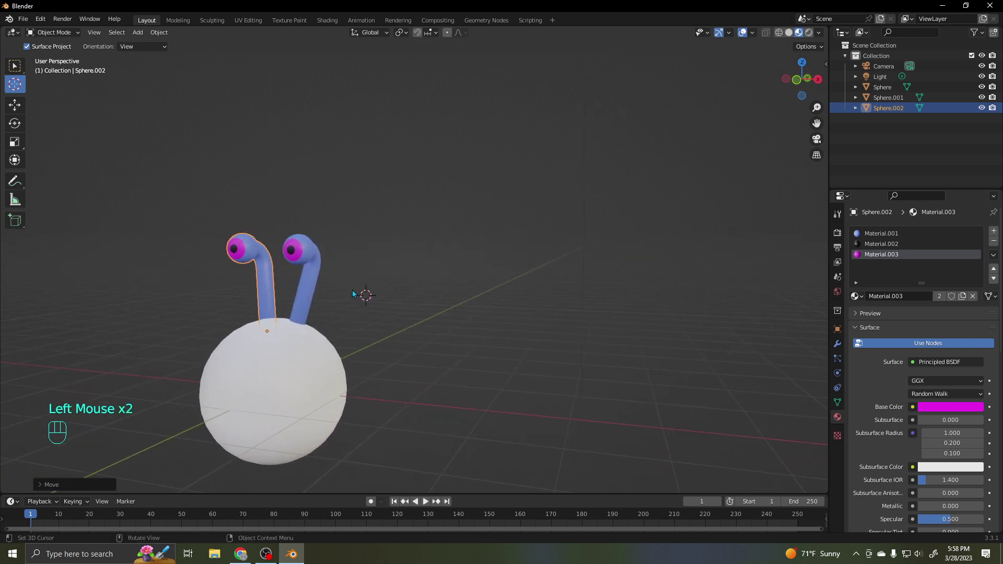
pyautogui.click(15, 67)
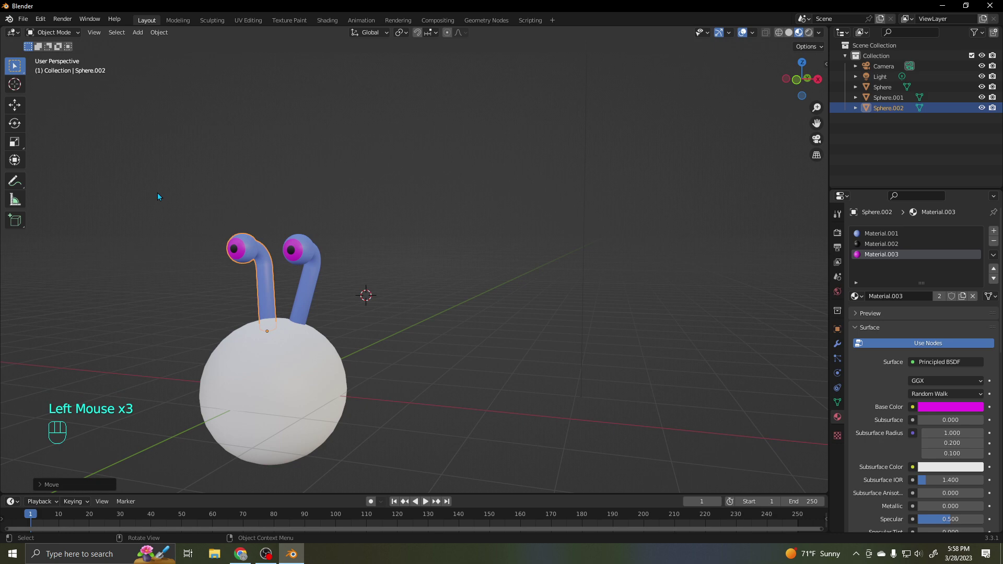
pyautogui.click(304, 282)
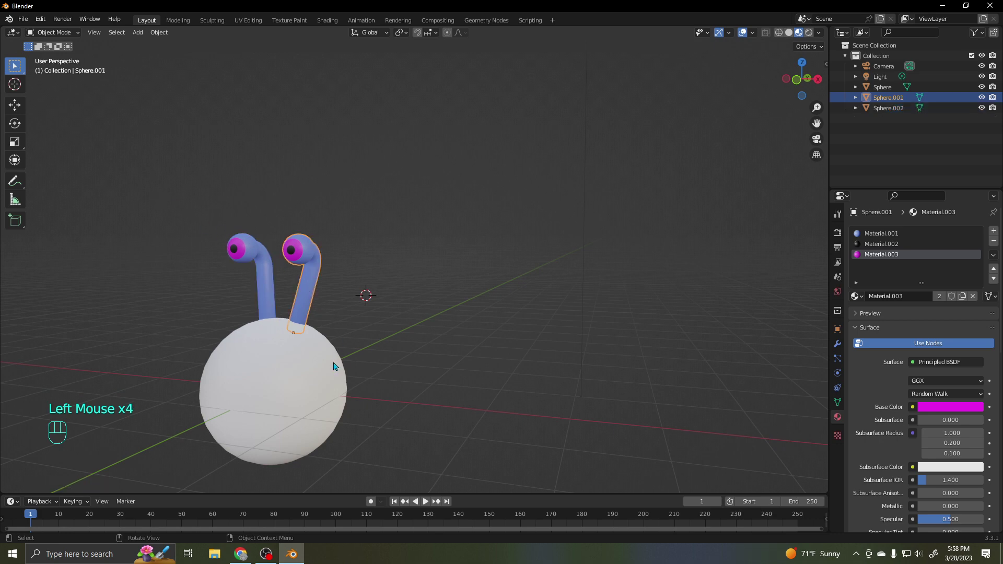
pyautogui.keyDown('shift'); pyautogui.click(321, 380); pyautogui.keyUp('shift')
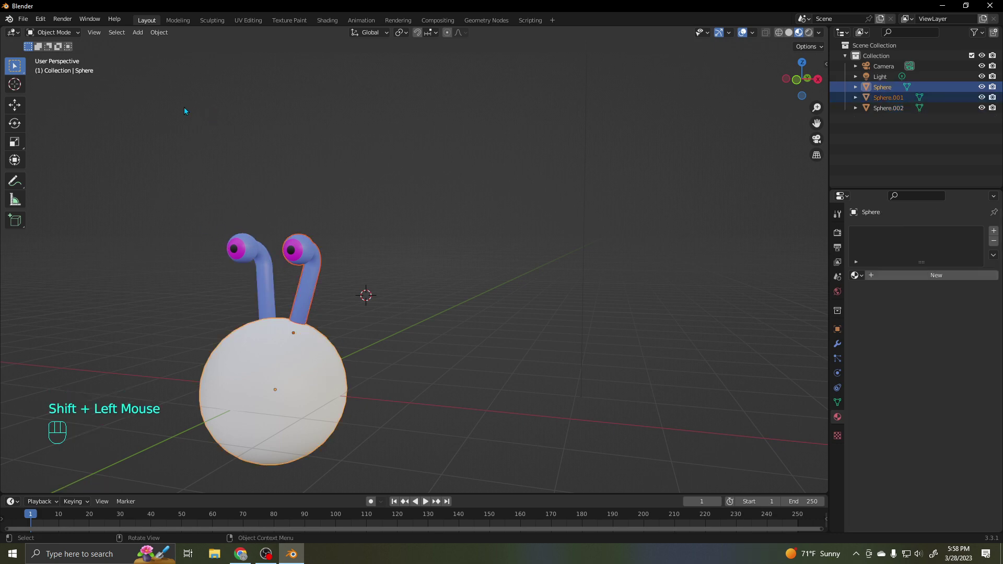
pyautogui.click(160, 32)
pyautogui.moveTo(183, 186)
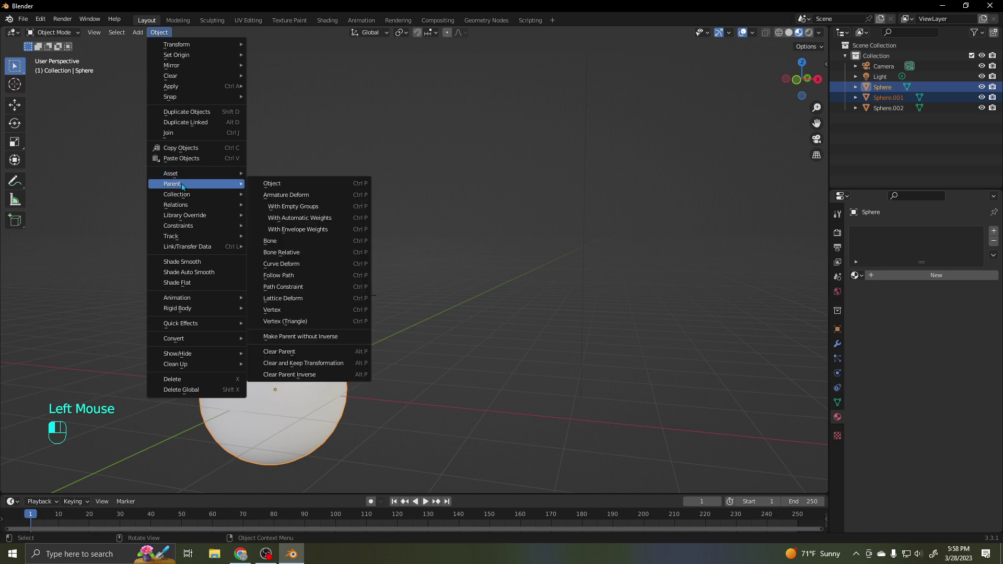
pyautogui.click(269, 188)
pyautogui.click(244, 245)
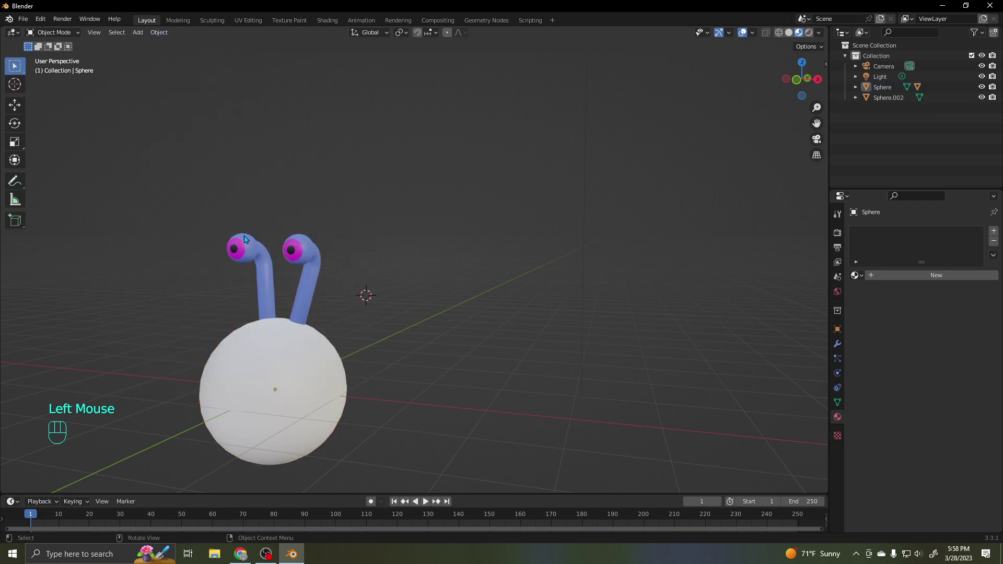
pyautogui.keyDown('shift'); pyautogui.click(231, 360); pyautogui.keyUp('shift')
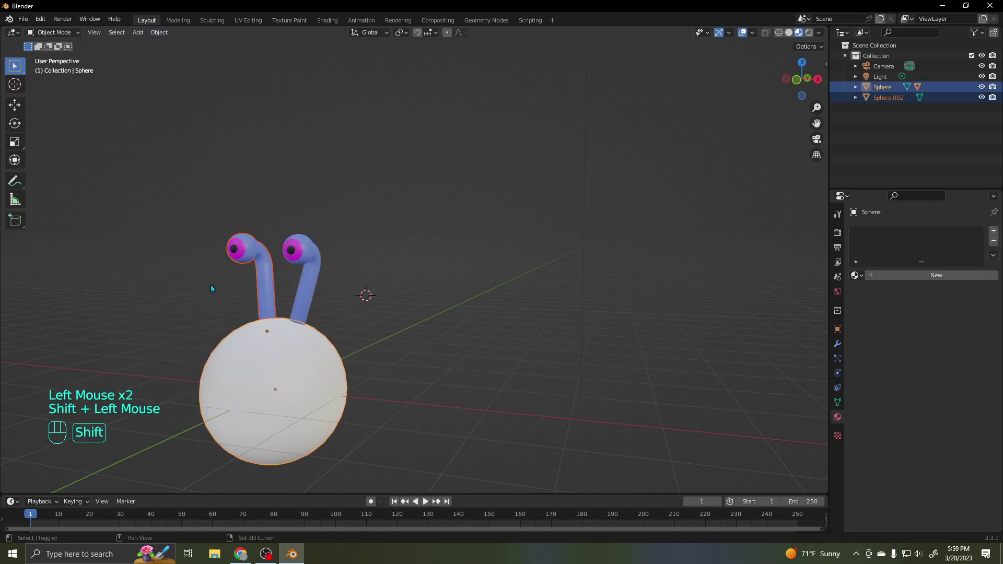
pyautogui.click(160, 32)
pyautogui.moveTo(187, 184)
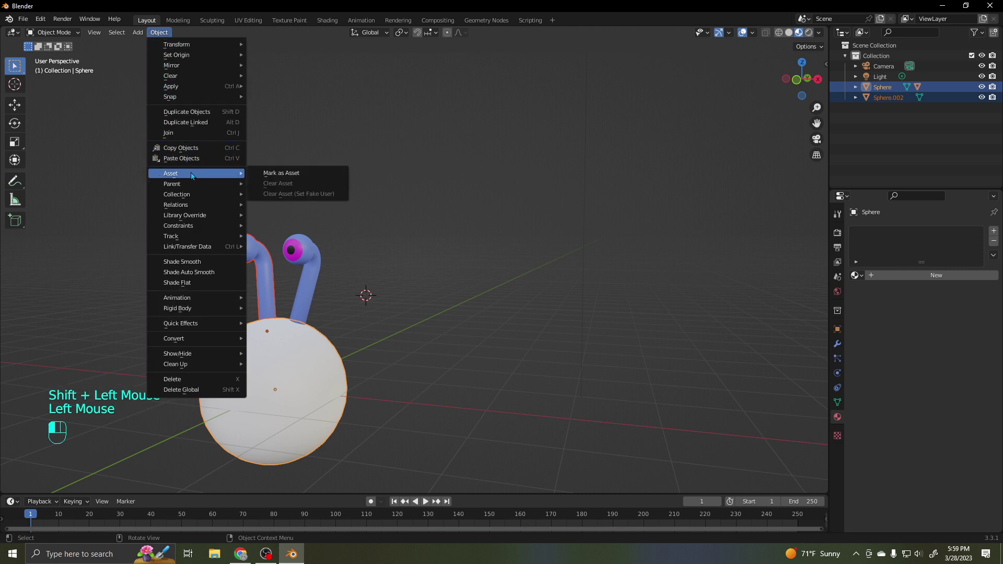
pyautogui.click(272, 183)
pyautogui.click(403, 212)
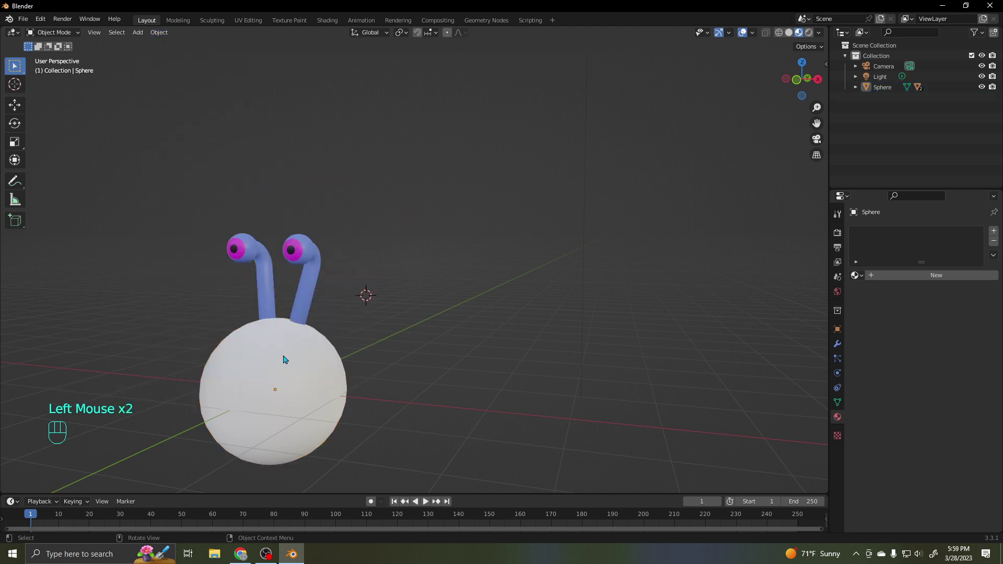
pyautogui.click(286, 360)
pyautogui.press('g')
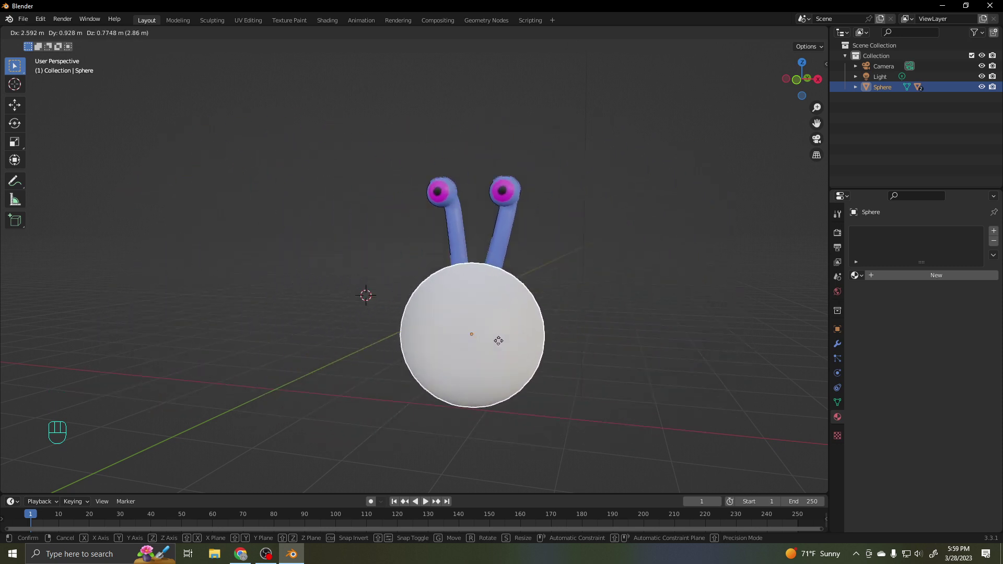
pyautogui.rightClick(411, 305)
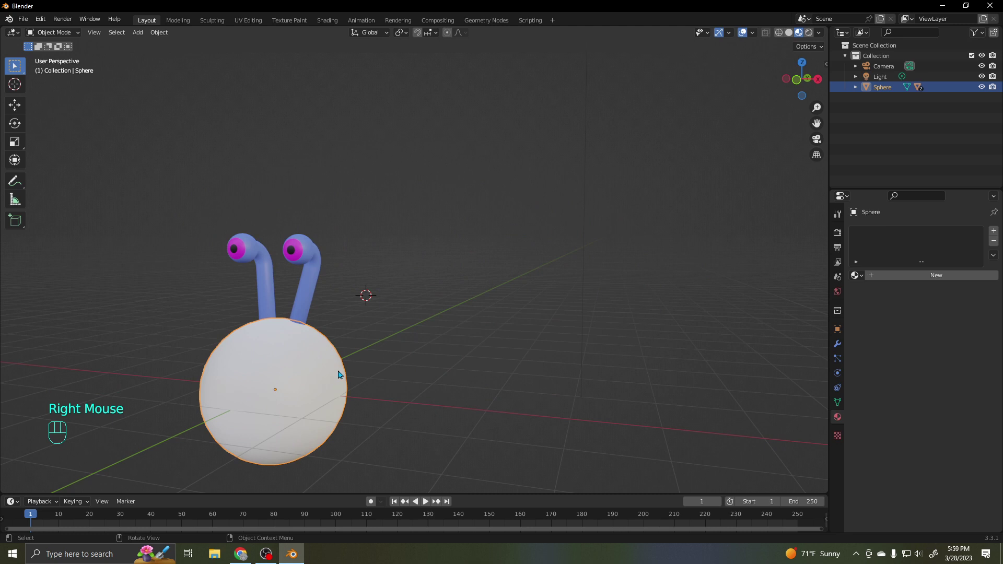
pyautogui.press('KP_Decimal')
pyautogui.scroll(-3, 460, 300)
pyautogui.scroll(2, 441, 300)
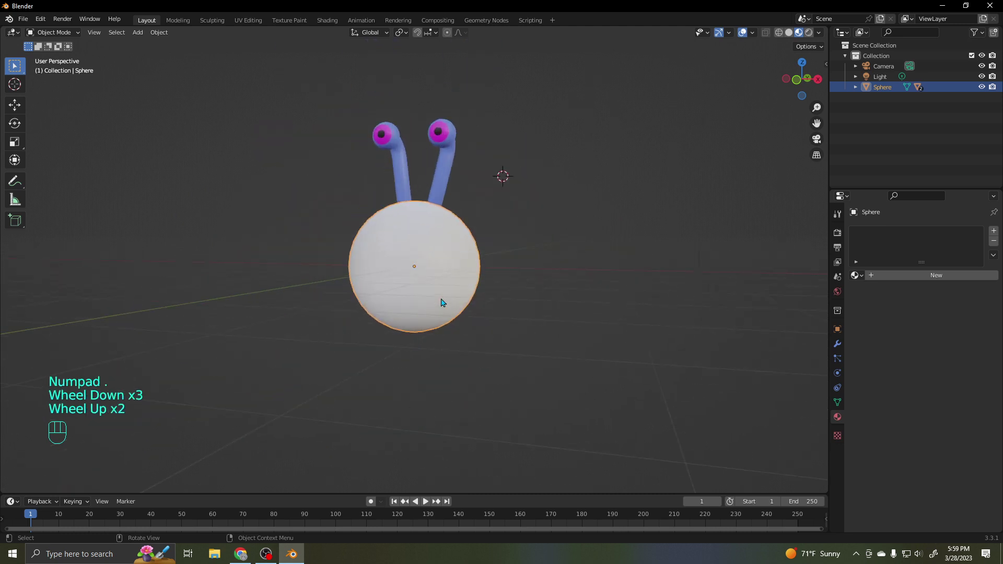
pyautogui.moveTo(441, 300); pyautogui.dragTo(381, 299, button='middle')
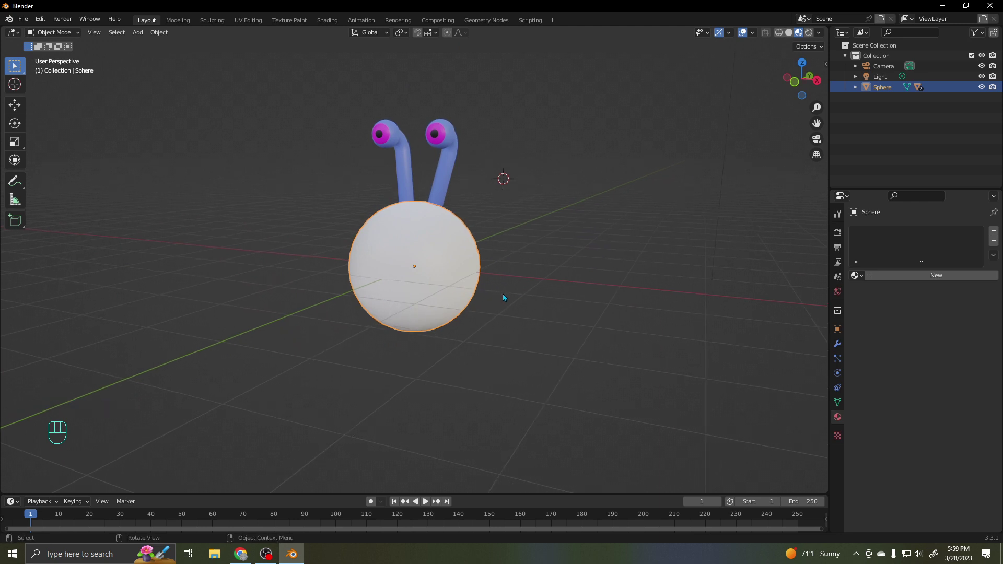
# Add a Hair particle system to the body sphere with Hair Length 0.32 m
pyautogui.click(837, 416)
pyautogui.click(837, 358)
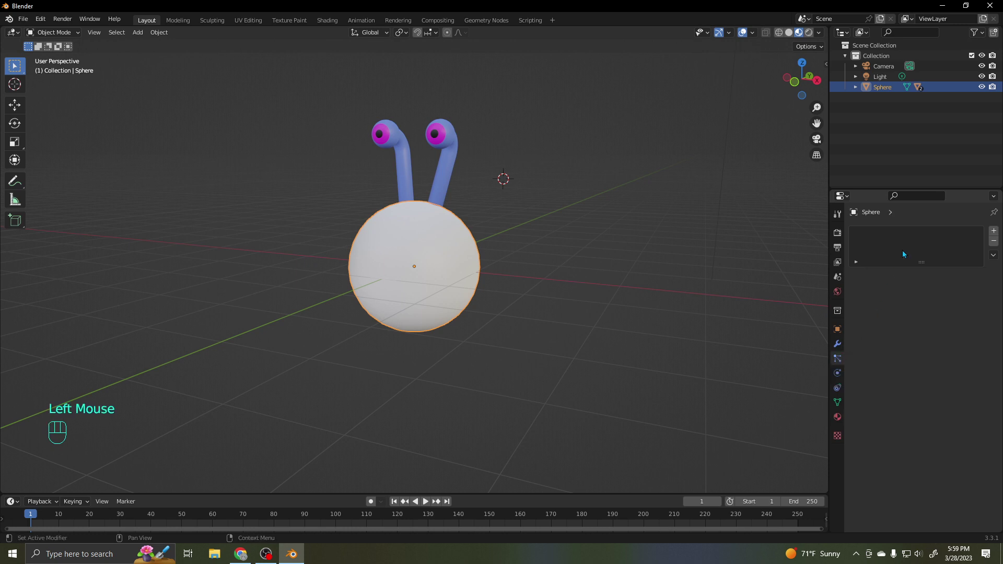
pyautogui.click(994, 230)
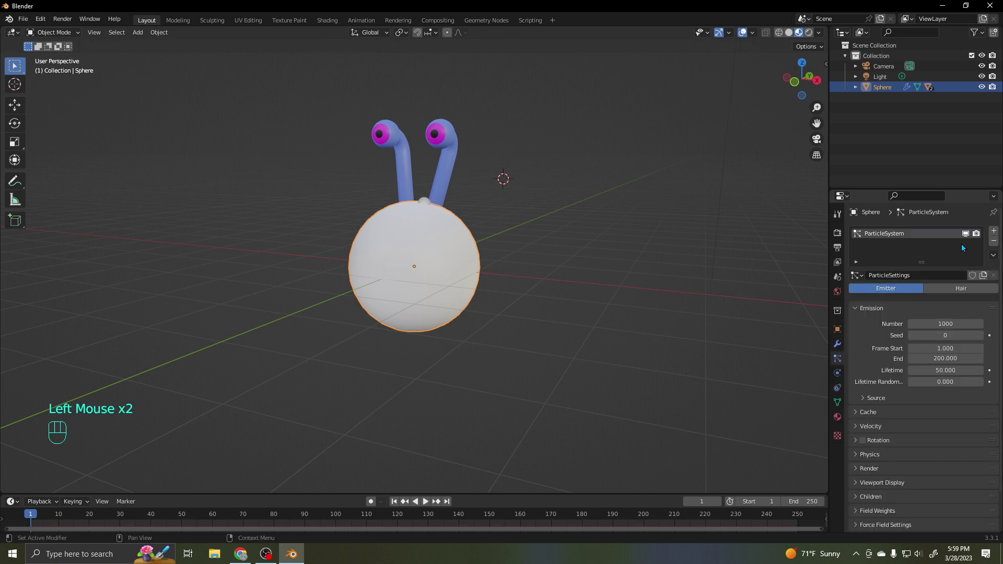
pyautogui.click(950, 287)
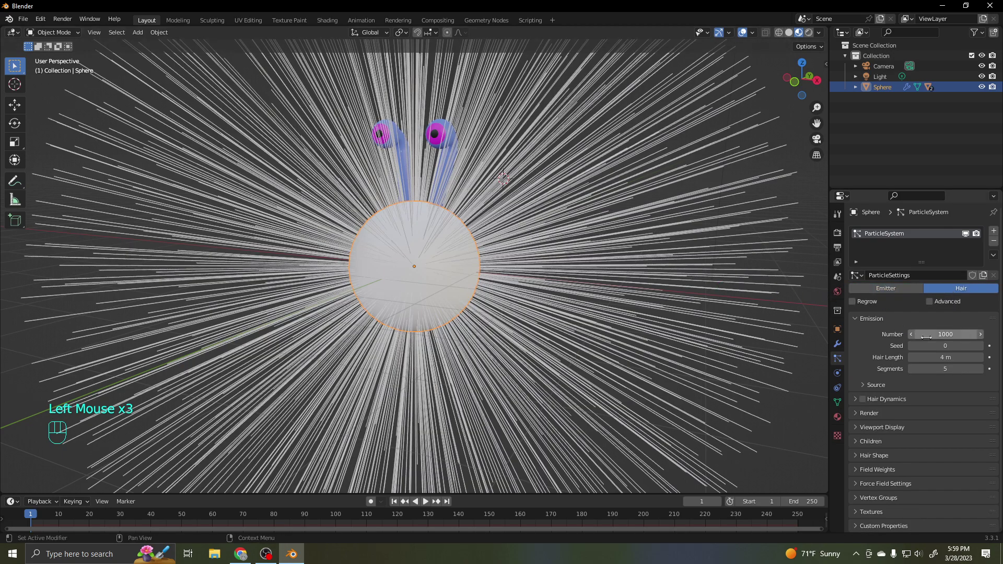
pyautogui.moveTo(946, 358); pyautogui.dragTo(918, 358)
# Turn on Interpolated children in the hair particle Children panel
pyautogui.scroll(-2, 894, 375)
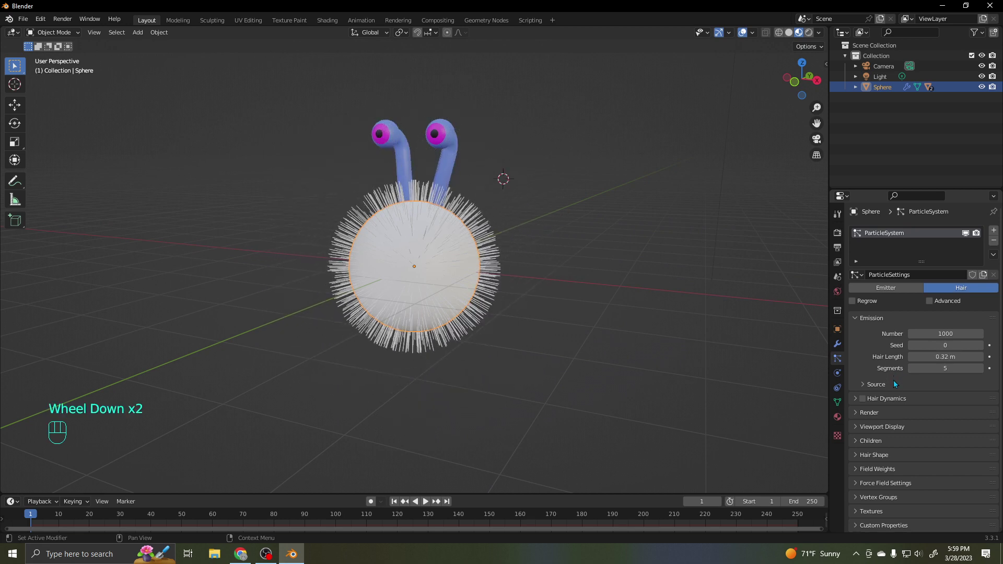
pyautogui.scroll(-1, 881, 430)
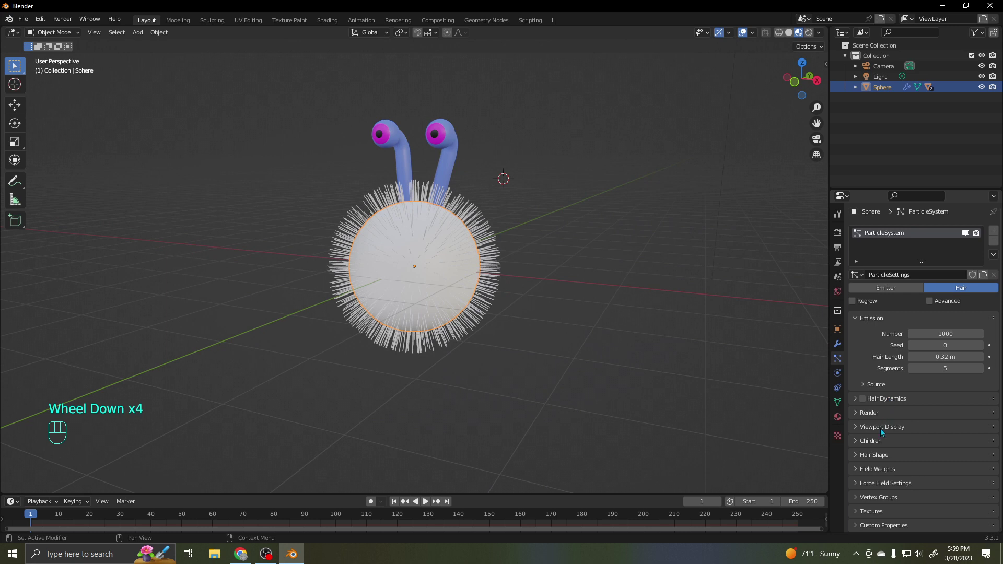
pyautogui.click(856, 441)
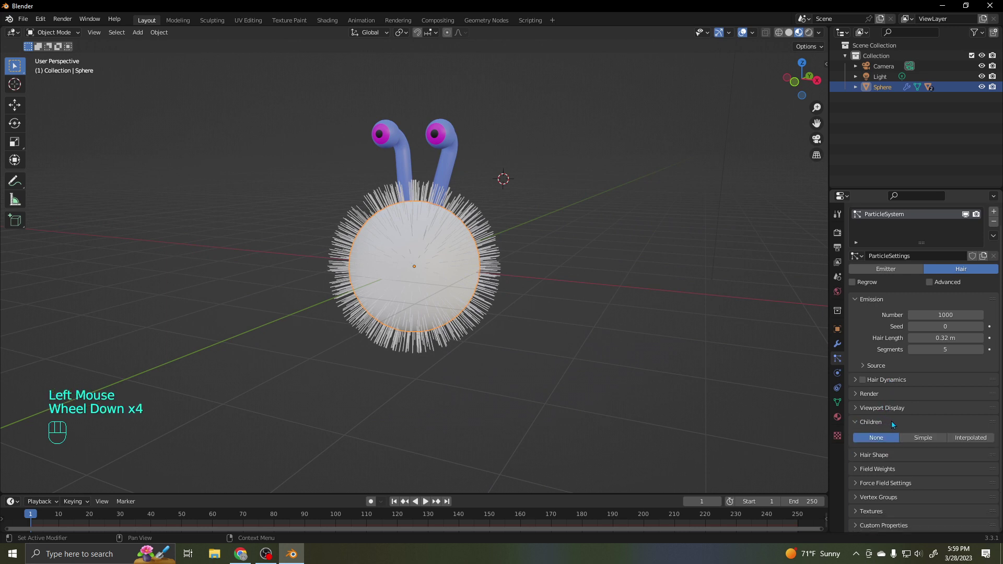
pyautogui.click(966, 439)
pyautogui.scroll(-1, 941, 435)
pyautogui.scroll(-4, 940, 435)
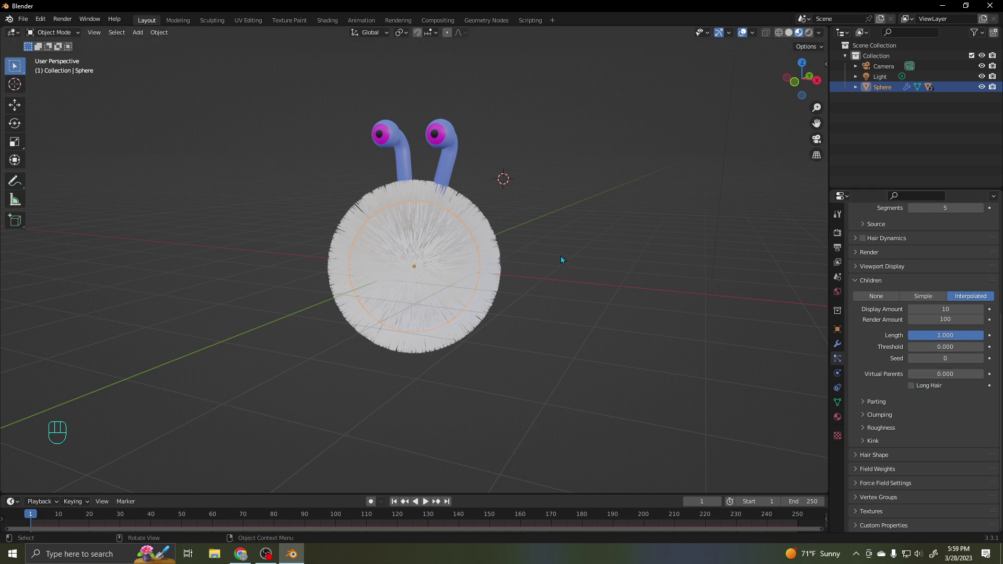
# Render a test frame with F12, close the render window, and show the body's material settings
pyautogui.press('F12')
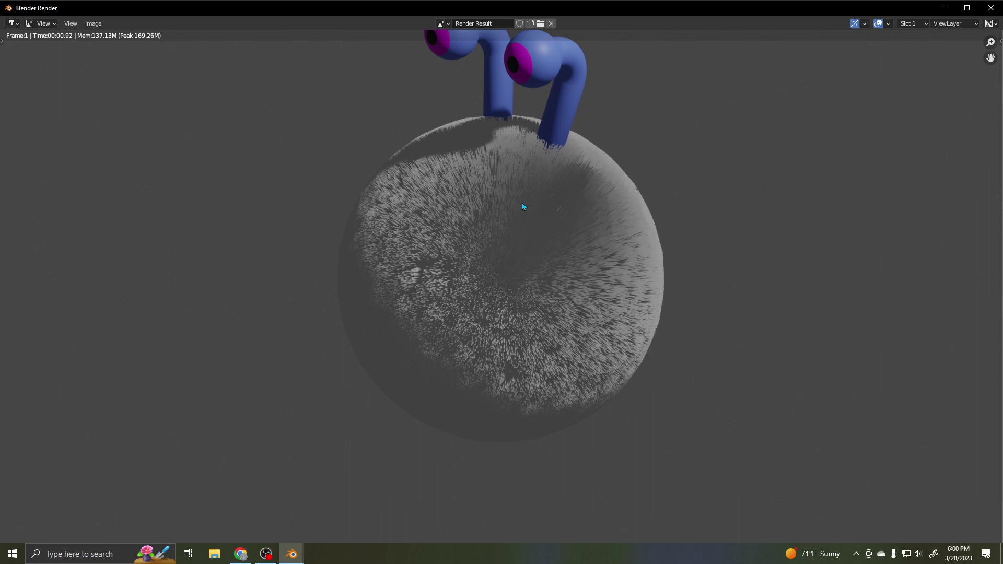
pyautogui.click(990, 8)
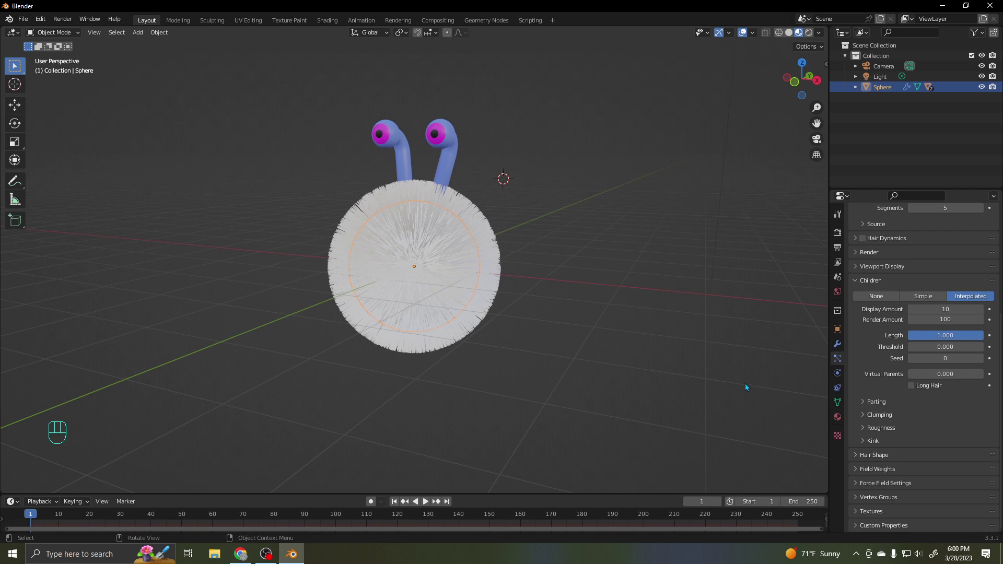
pyautogui.click(838, 417)
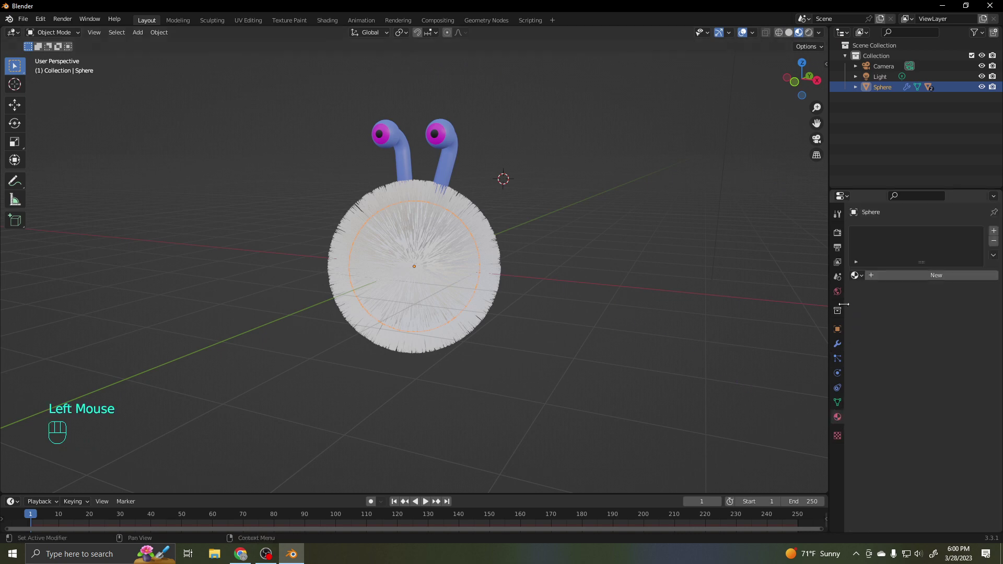
# Copy the blue base colour from the eye stalk's Material.001
pyautogui.click(448, 153)
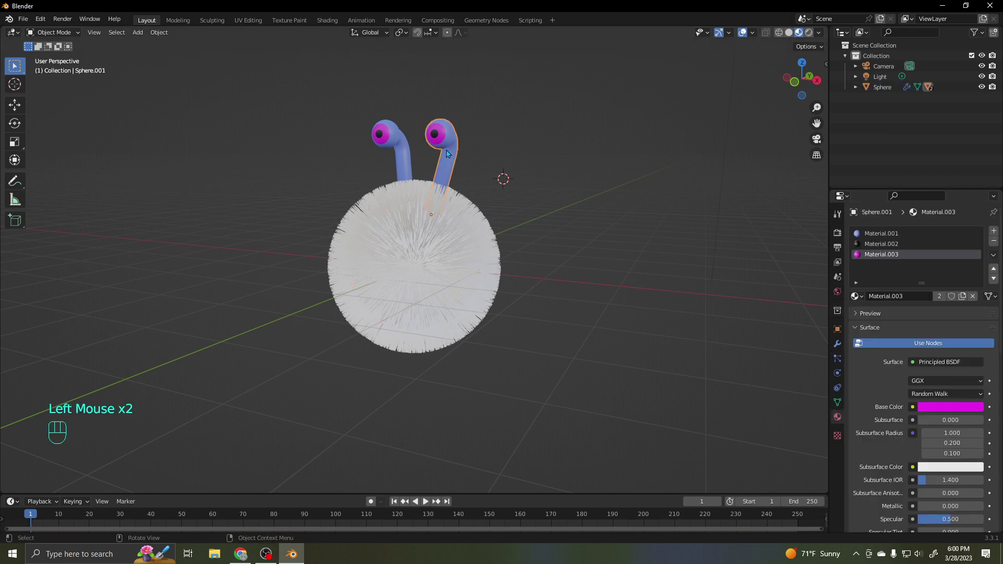
pyautogui.click(880, 234)
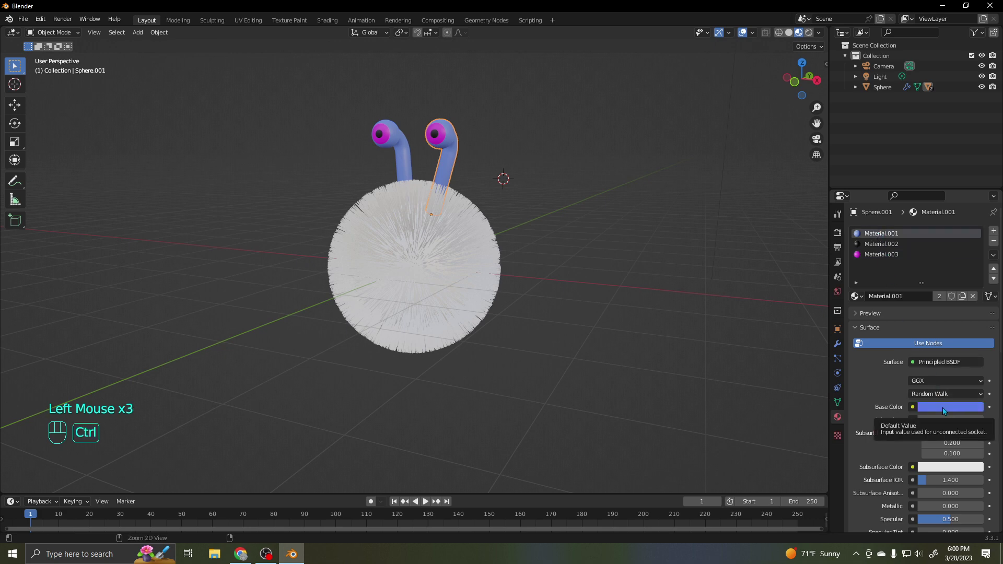
pyautogui.hotkey('ctrl', 'c')
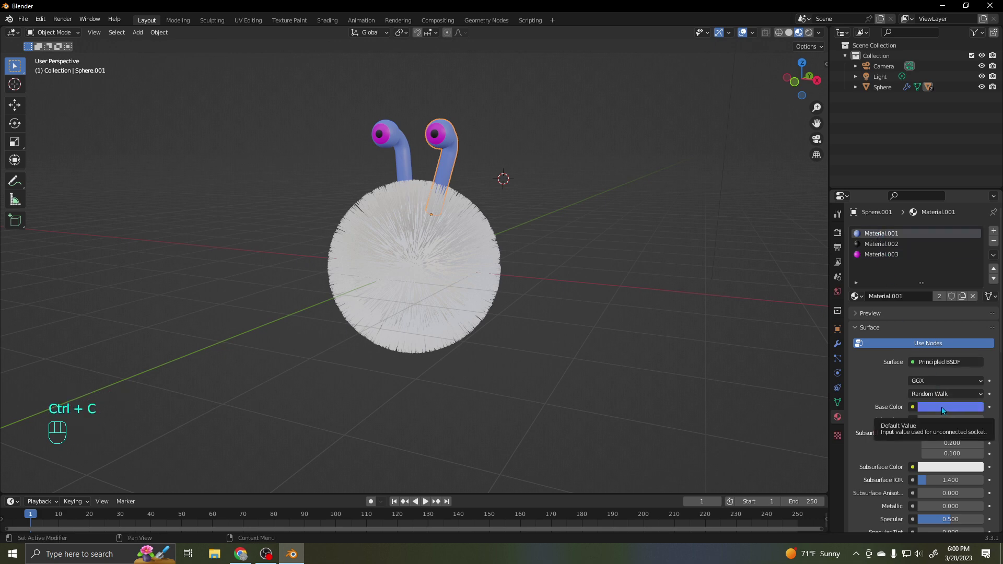
# Select the body sphere and give it a new material, Material.004
pyautogui.click(457, 281)
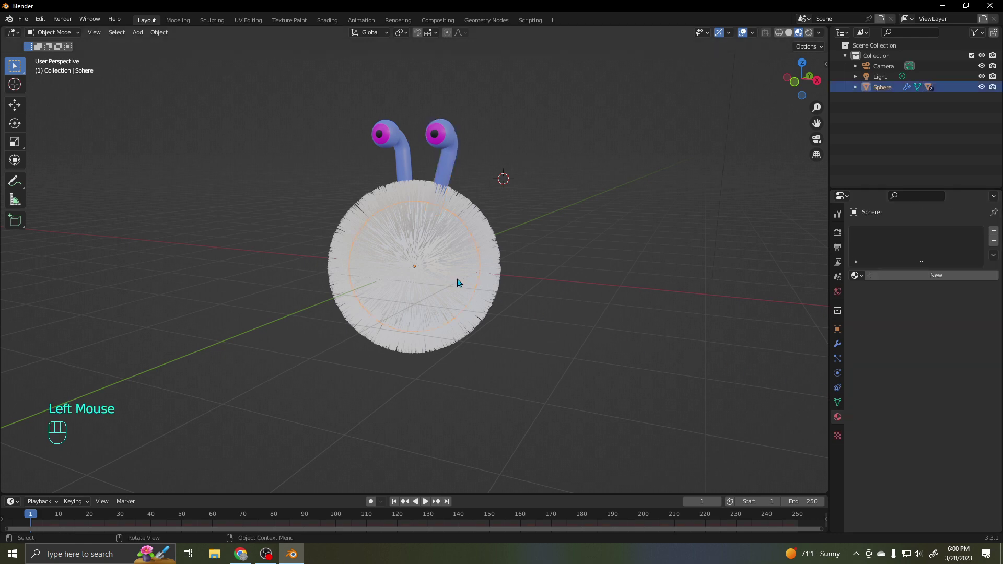
pyautogui.click(838, 422)
pyautogui.click(916, 275)
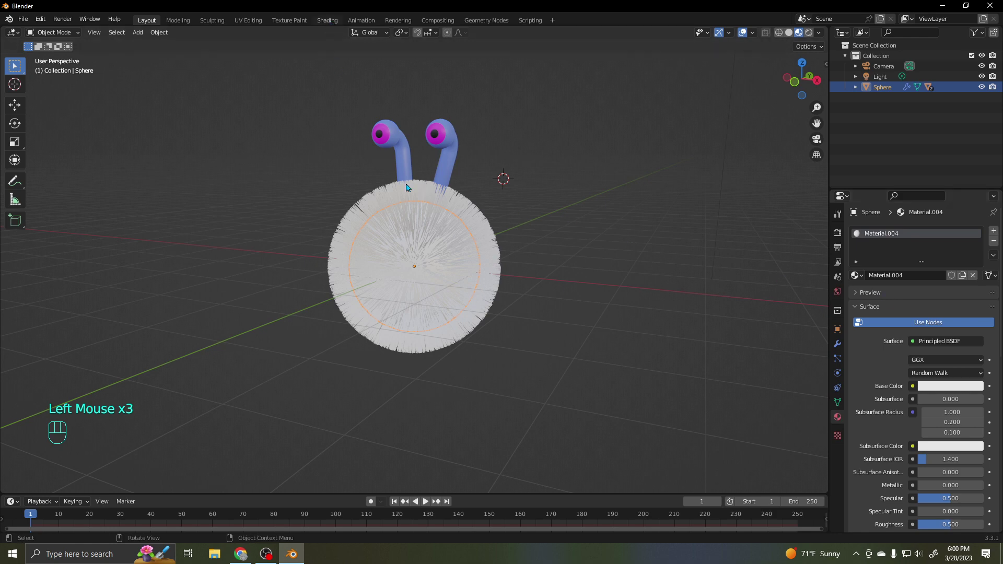
# In the Shading workspace, add a Noise Texture node and a ColorRamp node
pyautogui.click(328, 20)
pyautogui.moveTo(396, 384); pyautogui.dragTo(471, 435, button='middle')
pyautogui.scroll(2, 544, 383)
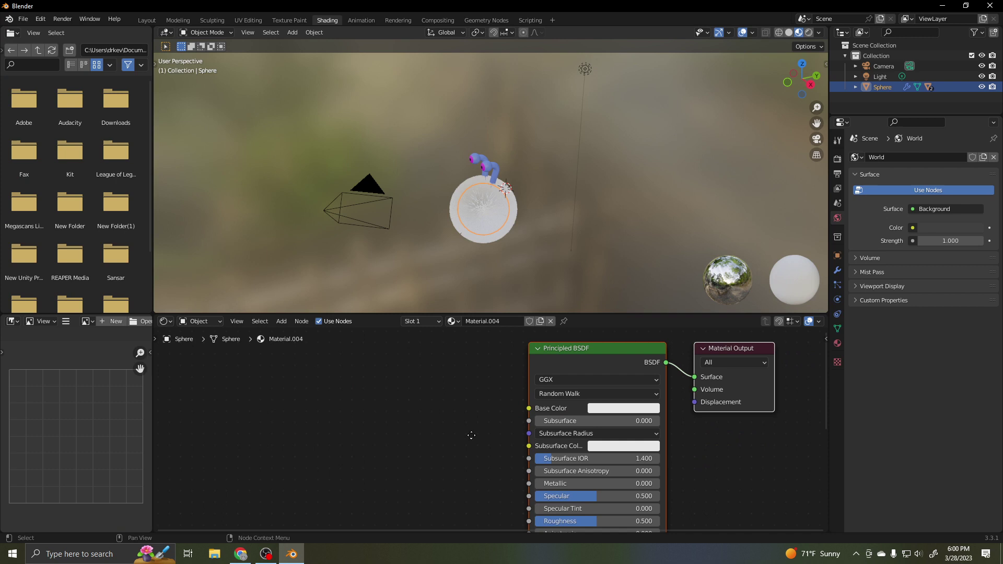
pyautogui.click(281, 321)
pyautogui.moveTo(305, 382)
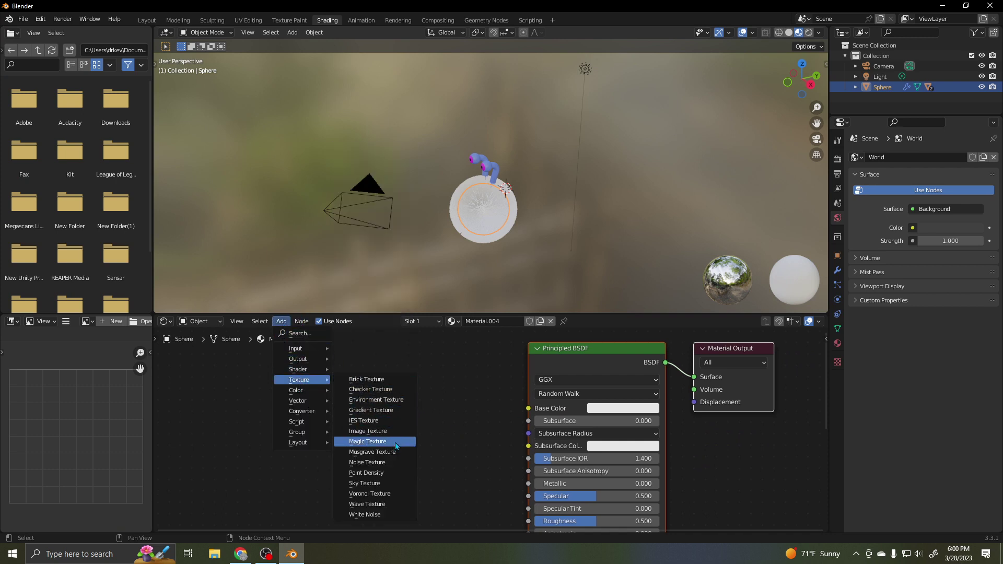
pyautogui.click(387, 463)
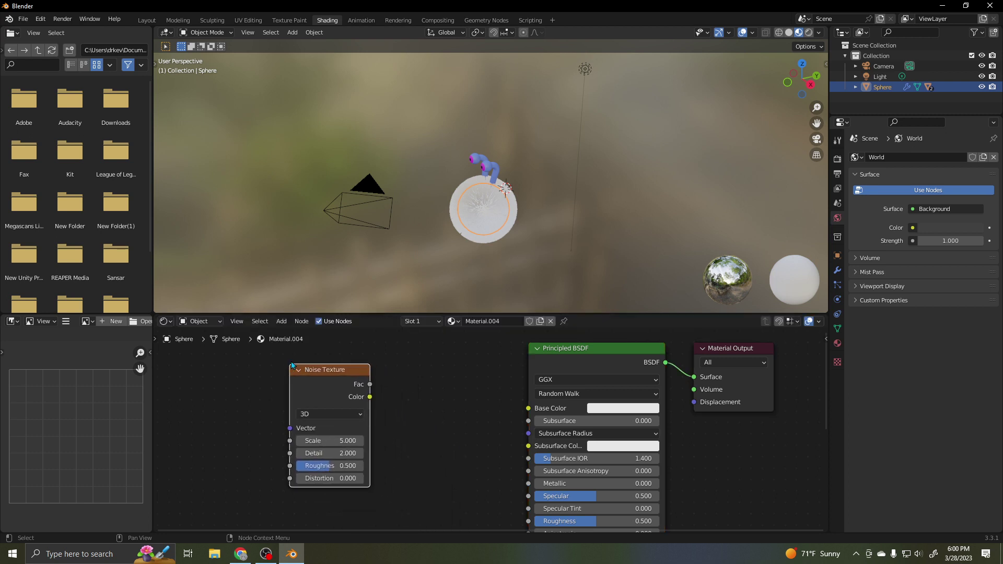
pyautogui.click(281, 322)
pyautogui.moveTo(296, 413)
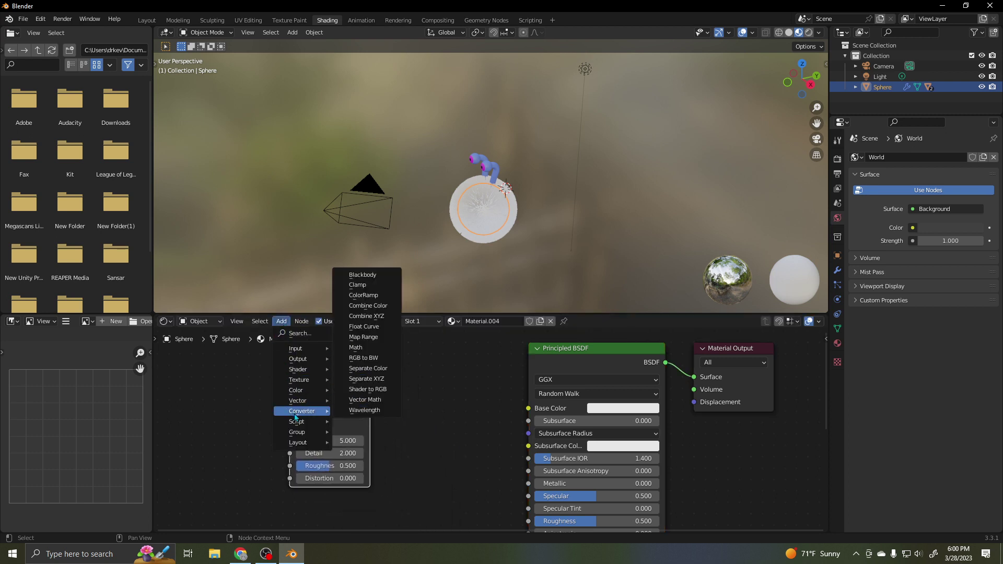
pyautogui.click(365, 295)
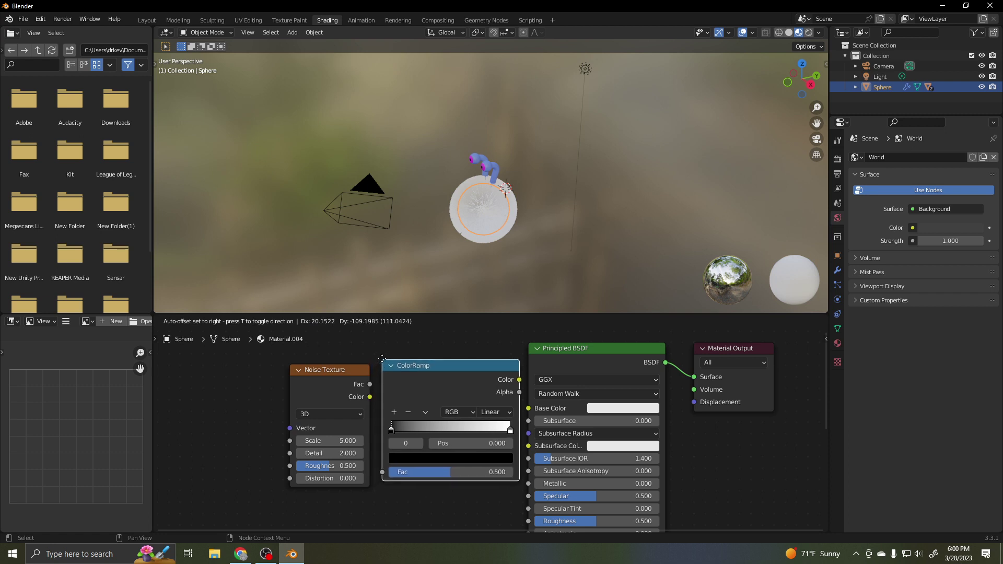
pyautogui.click(384, 353)
# Link noise Fac to ColorRamp Fac and ramp Color to Base Color; paste blue on the right stop
pyautogui.moveTo(370, 384); pyautogui.dragTo(384, 466)
pyautogui.moveTo(521, 374); pyautogui.dragTo(529, 409)
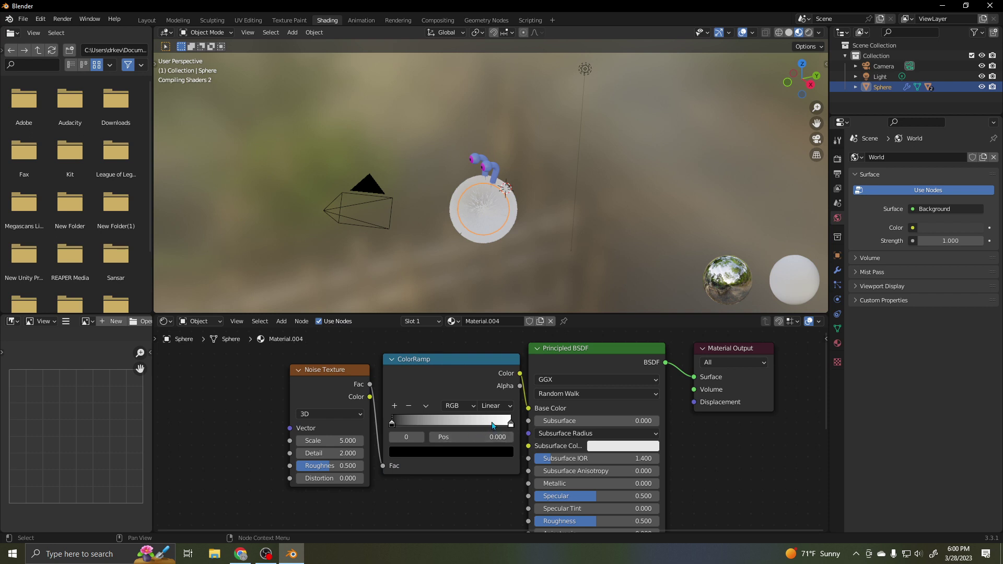
pyautogui.click(495, 427)
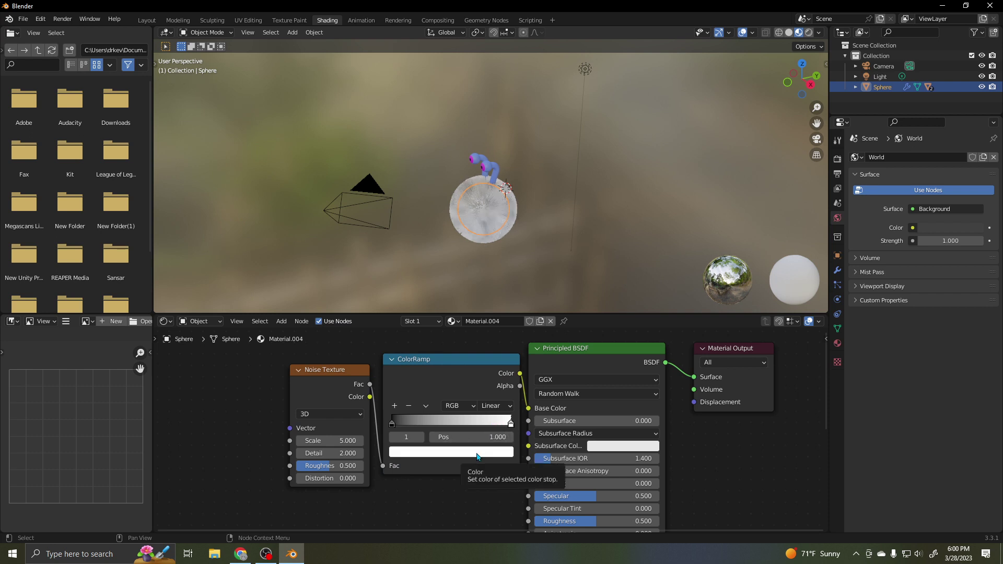
pyautogui.hotkey('ctrl', 'v')
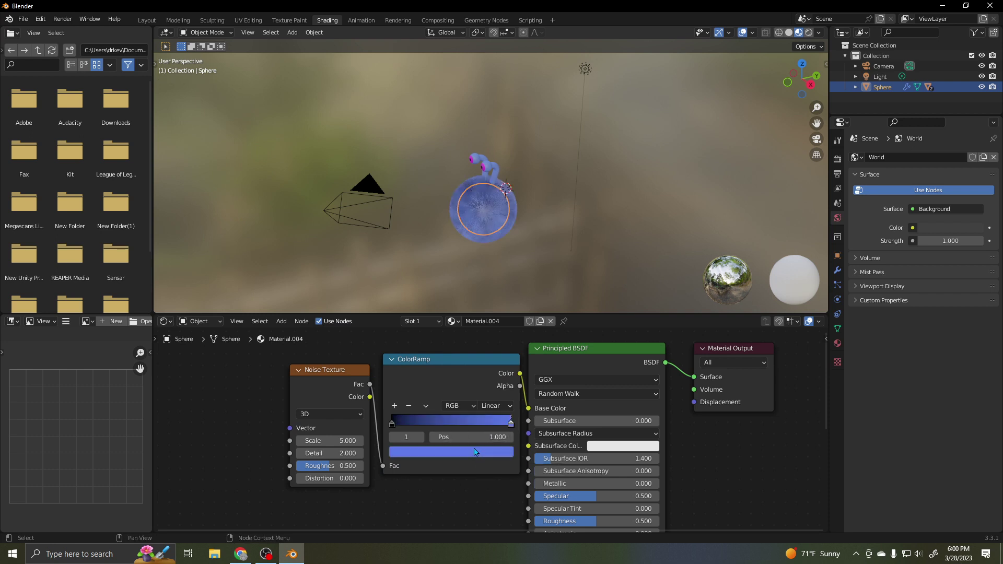
pyautogui.click(403, 419)
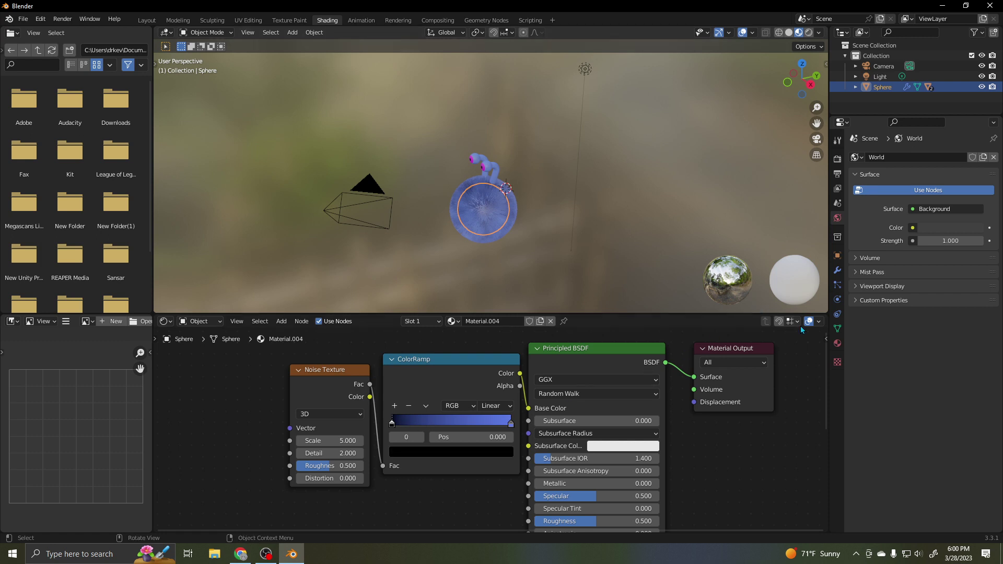
pyautogui.click(838, 343)
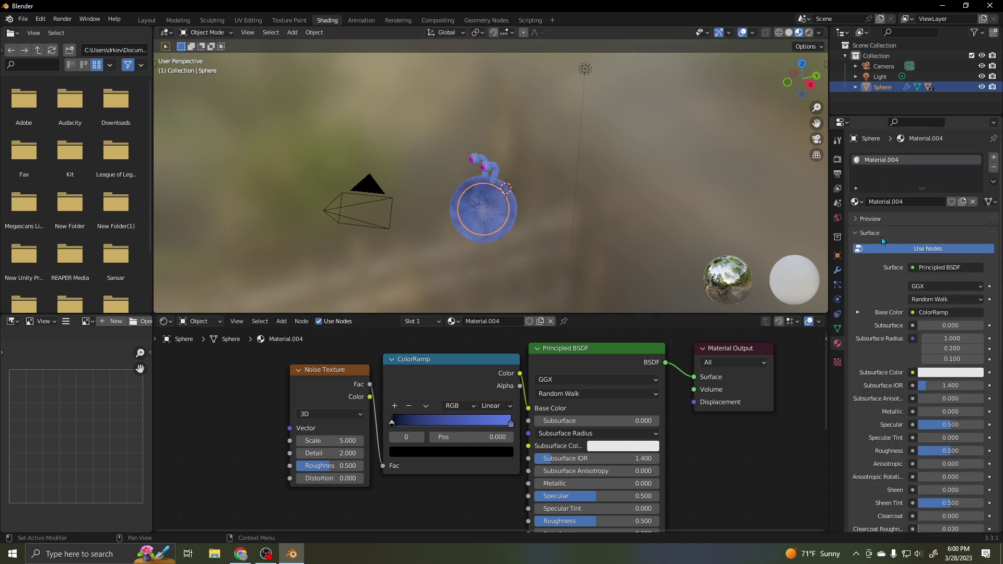
# Set the ramp's left stop to the magenta from the eyes' Material.003
pyautogui.click(497, 176)
pyautogui.scroll(5, 537, 192)
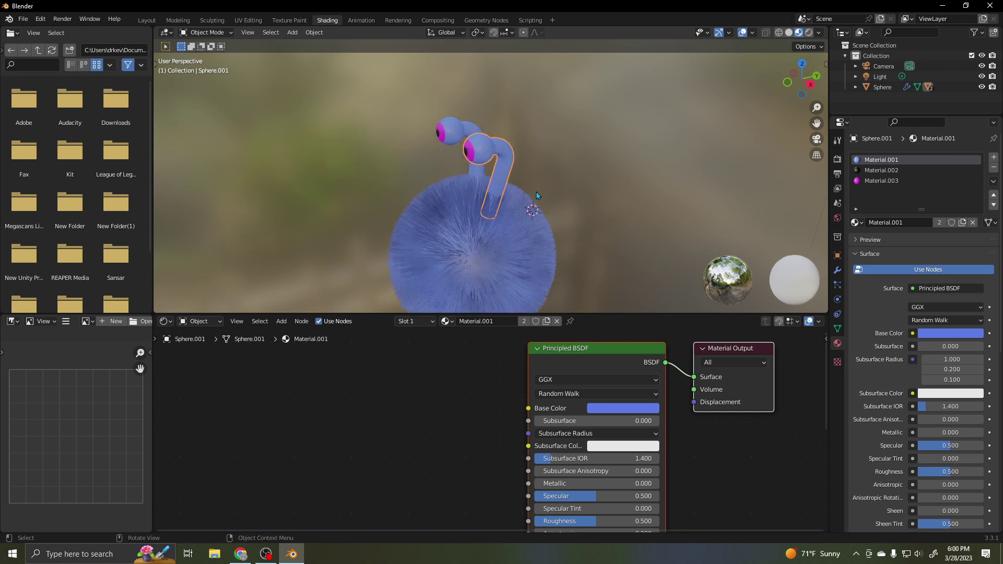
pyautogui.click(870, 181)
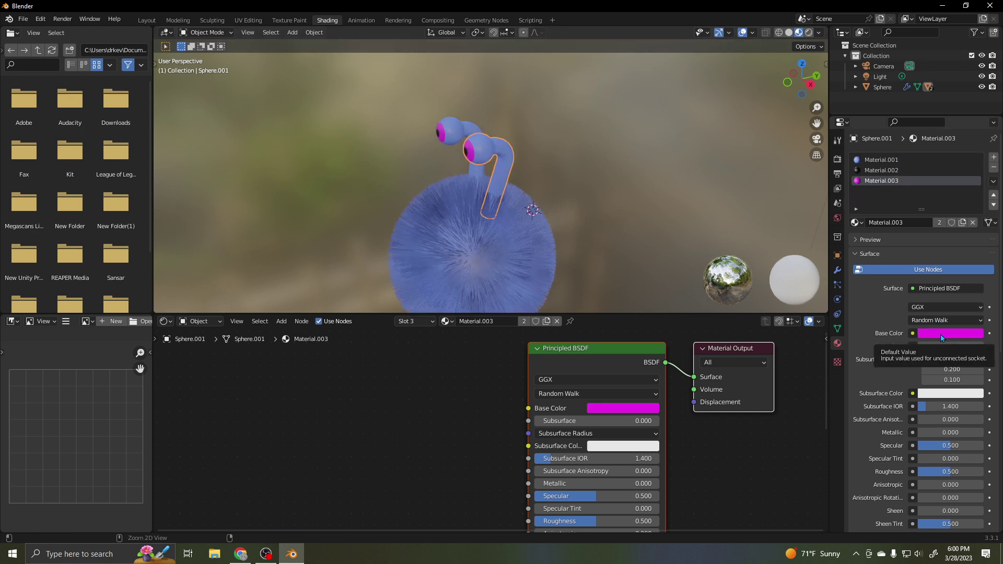
pyautogui.click(533, 306)
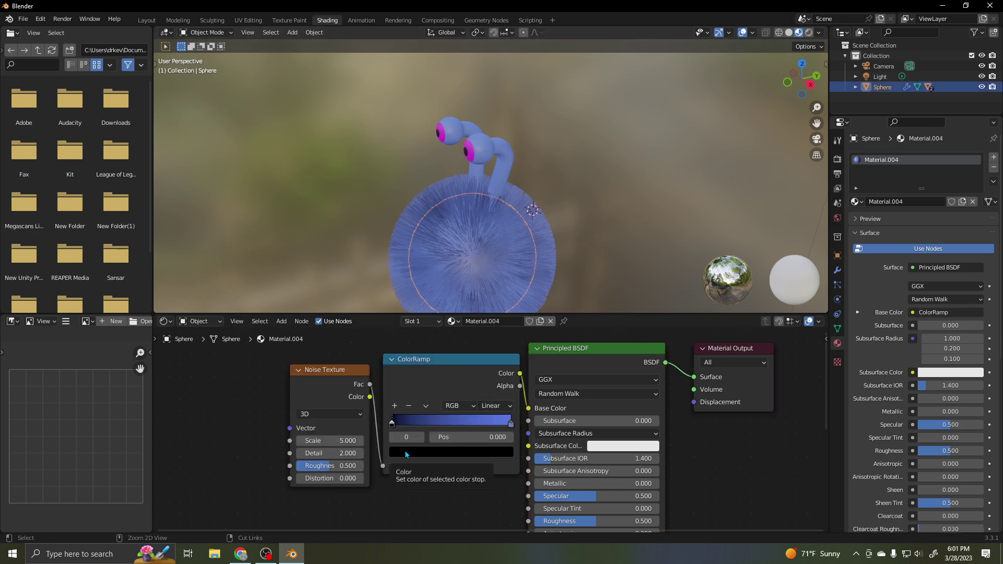
pyautogui.hotkey('ctrl', 'v')
# Slide the magenta and blue ramp stops to around 0.495 and set Noise Scale to 3.1
pyautogui.moveTo(418, 273); pyautogui.dragTo(474, 336, button='middle')
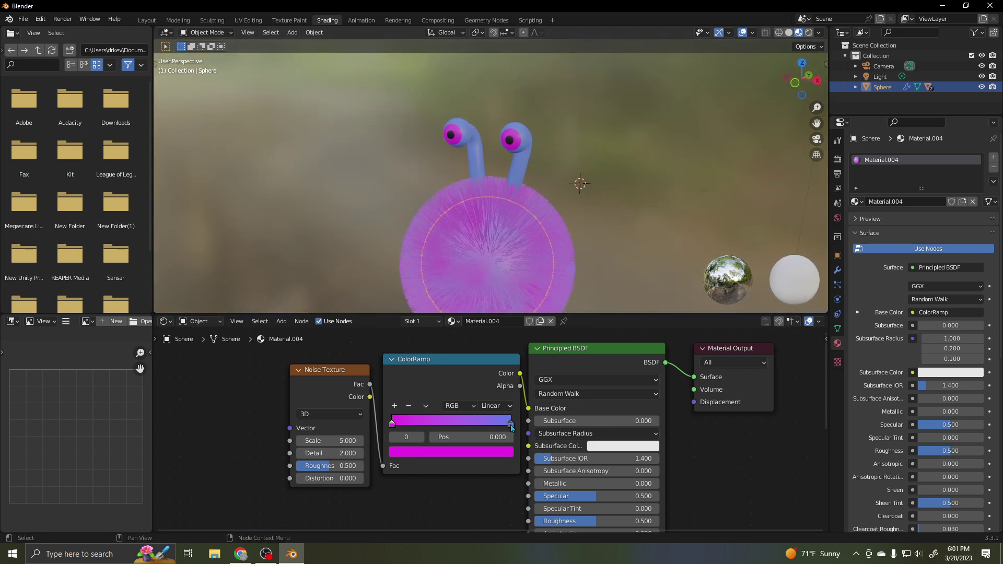
pyautogui.moveTo(511, 426); pyautogui.dragTo(458, 426)
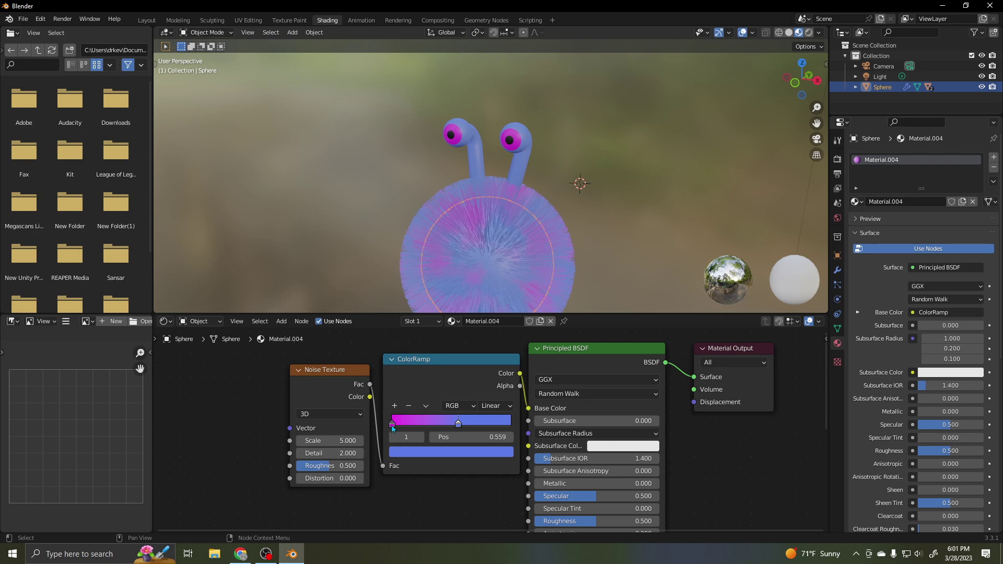
pyautogui.moveTo(392, 428); pyautogui.dragTo(451, 425)
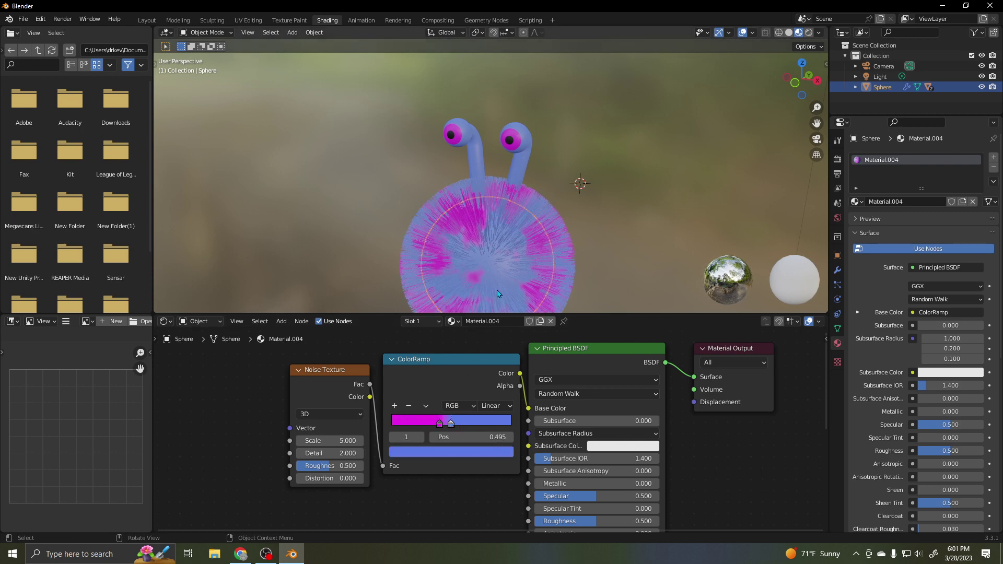
pyautogui.moveTo(502, 293); pyautogui.dragTo(523, 289, button='middle')
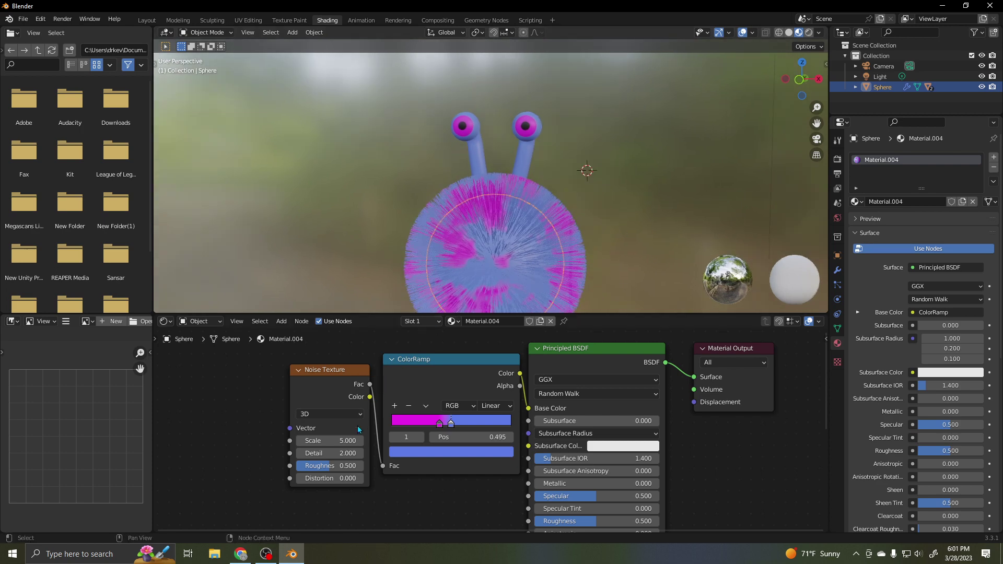
pyautogui.moveTo(332, 440); pyautogui.dragTo(298, 440)
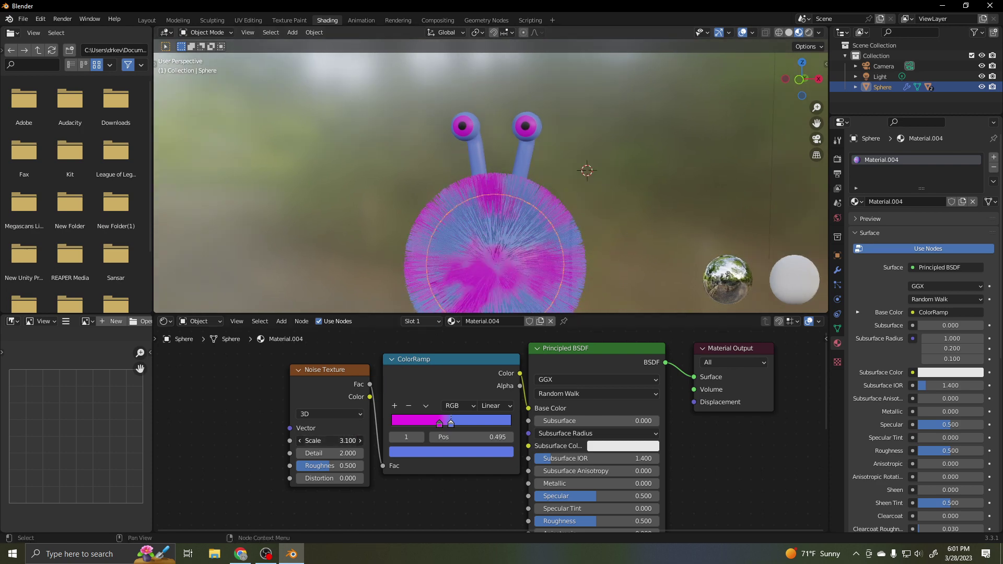
pyautogui.scroll(-1, 440, 343)
pyautogui.scroll(-3, 514, 282)
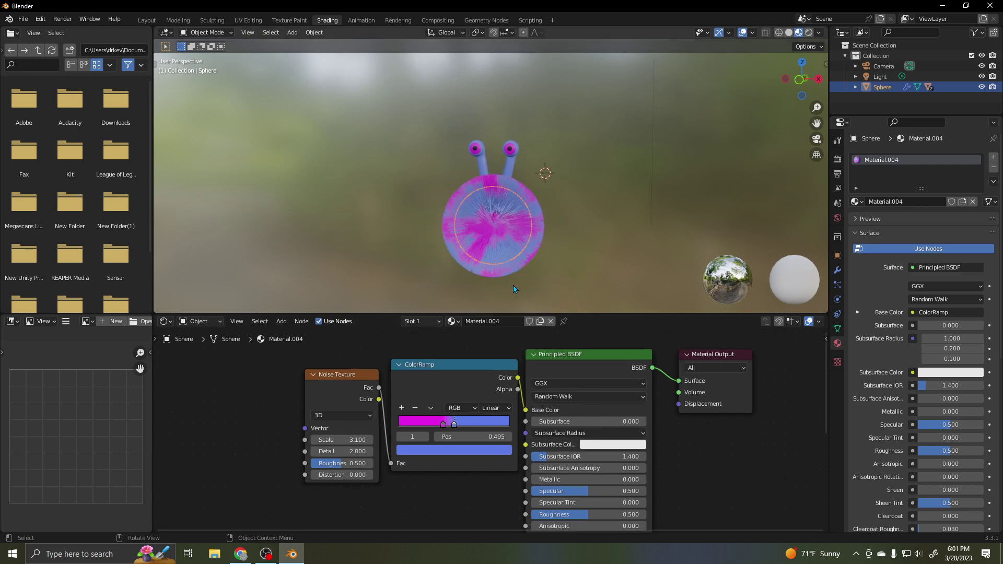
pyautogui.scroll(2, 513, 282)
pyautogui.moveTo(513, 282); pyautogui.dragTo(499, 286, button='middle')
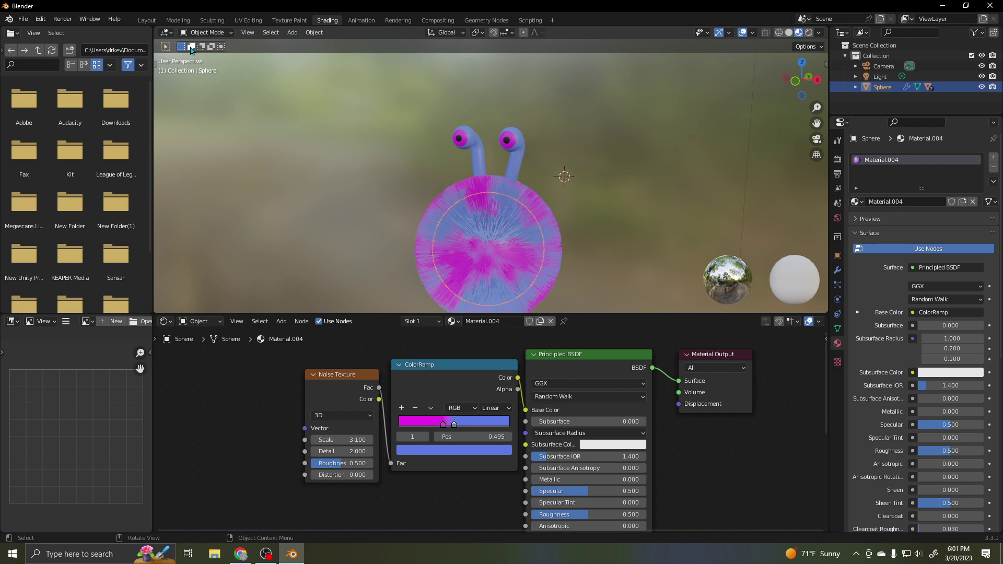
pyautogui.click(147, 19)
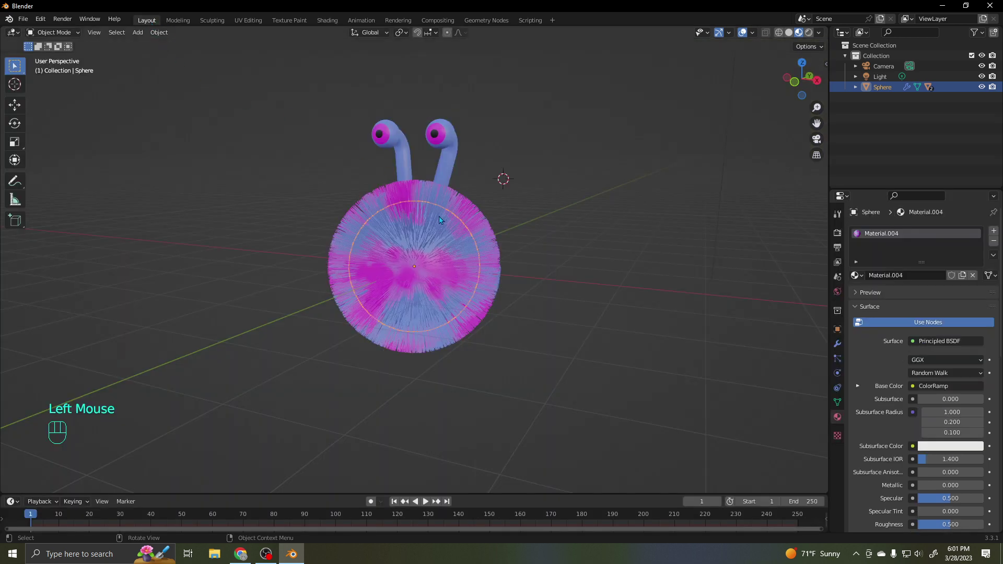
pyautogui.click(529, 285)
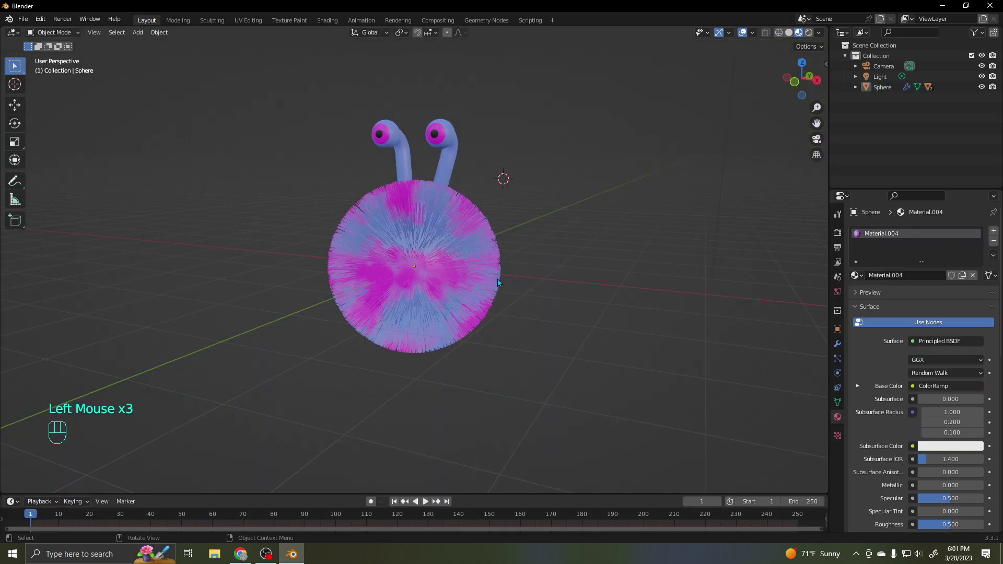
pyautogui.moveTo(498, 283)
pyautogui.mouseDown(button='middle')
pyautogui.moveTo(503, 276)
pyautogui.moveTo(490, 285)
pyautogui.mouseUp(button='middle')
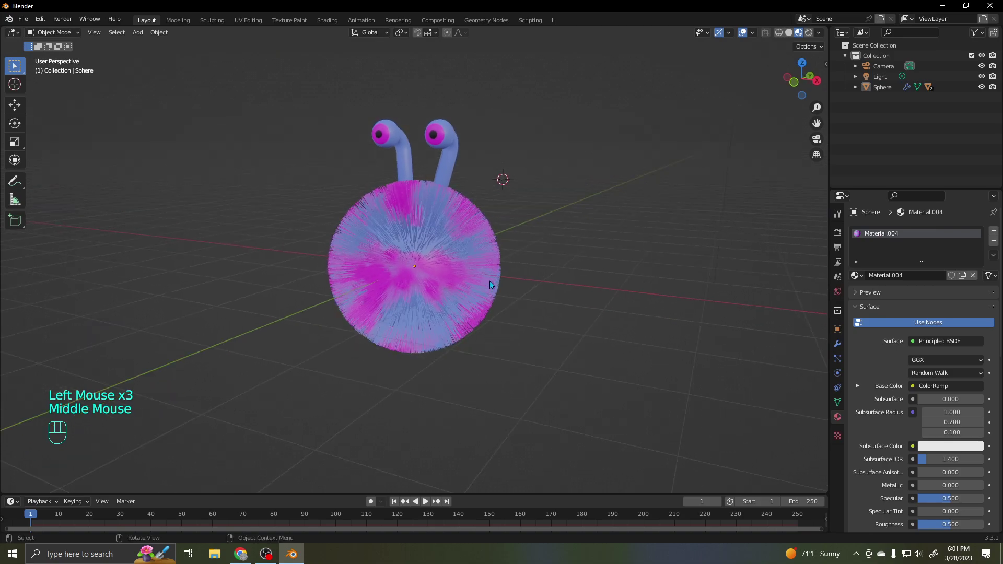
pyautogui.press('F12')
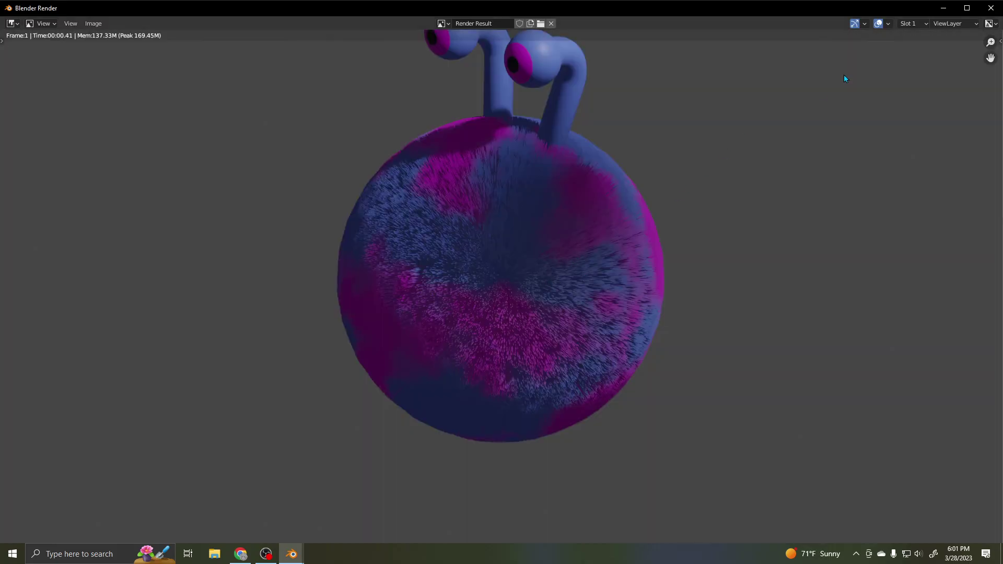
pyautogui.click(992, 8)
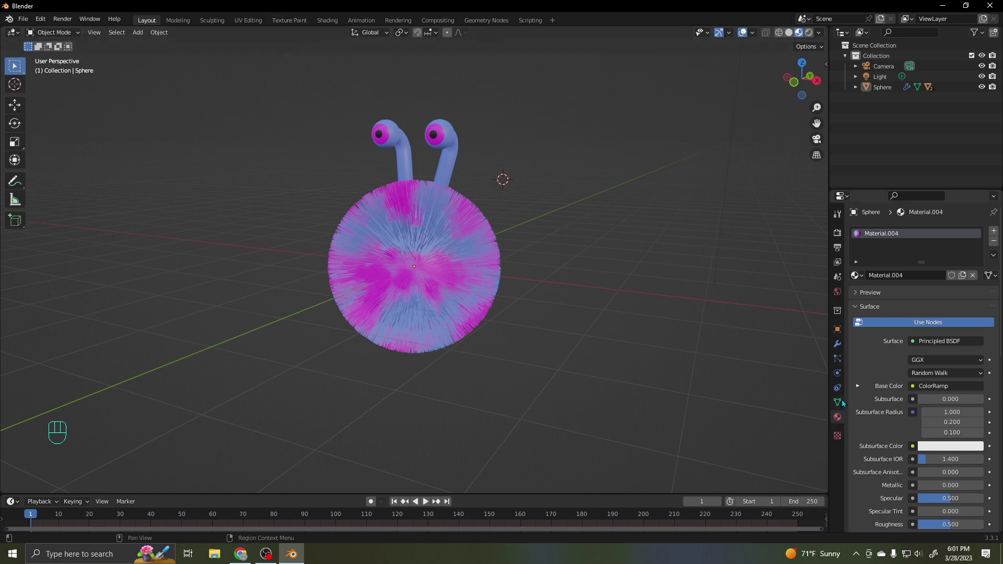
# Set the hair children Roughness to Uniform 0.459 and Size 0.446 for frizzy, spiky fur
pyautogui.click(837, 358)
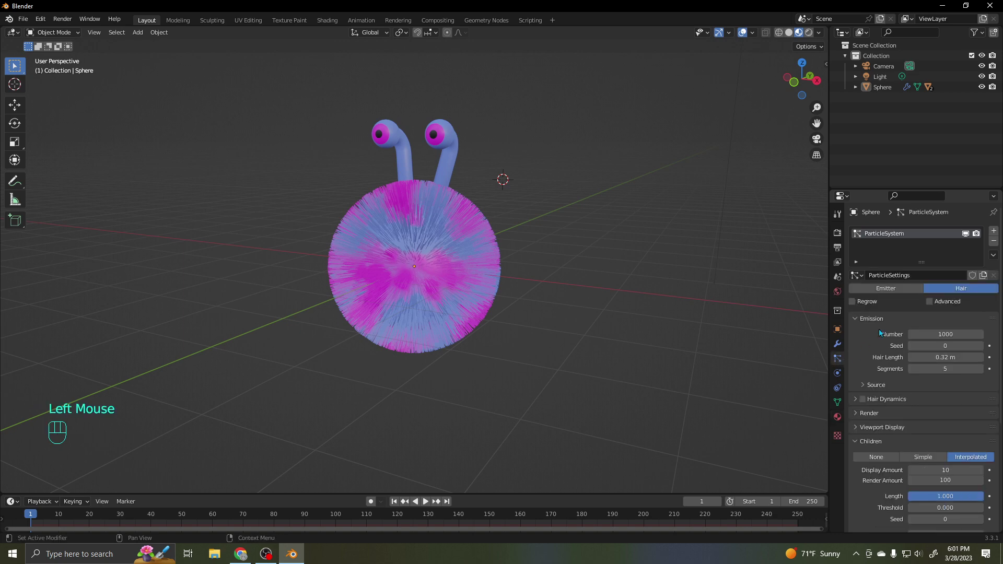
pyautogui.scroll(-5, 903, 324)
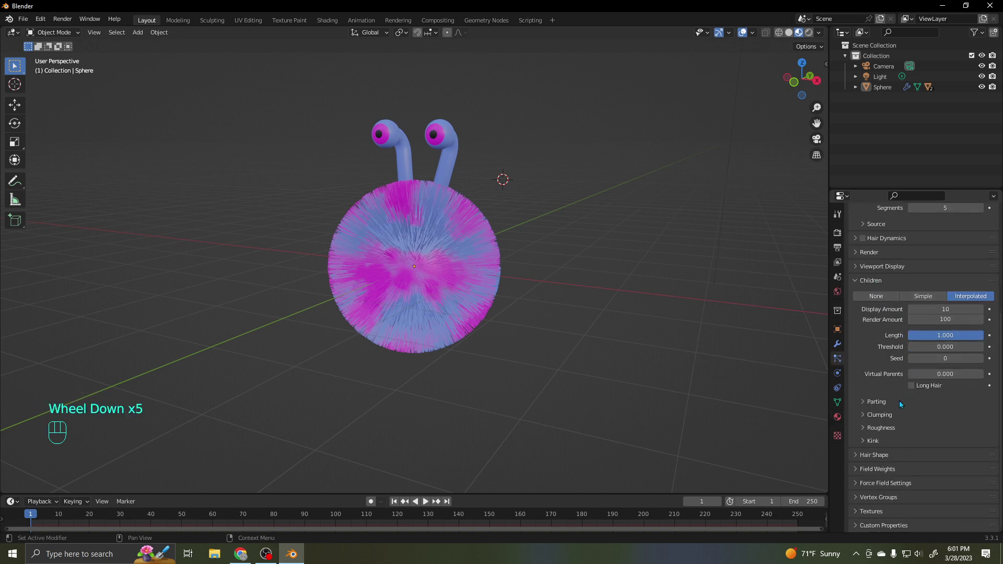
pyautogui.click(889, 428)
pyautogui.scroll(-3, 889, 428)
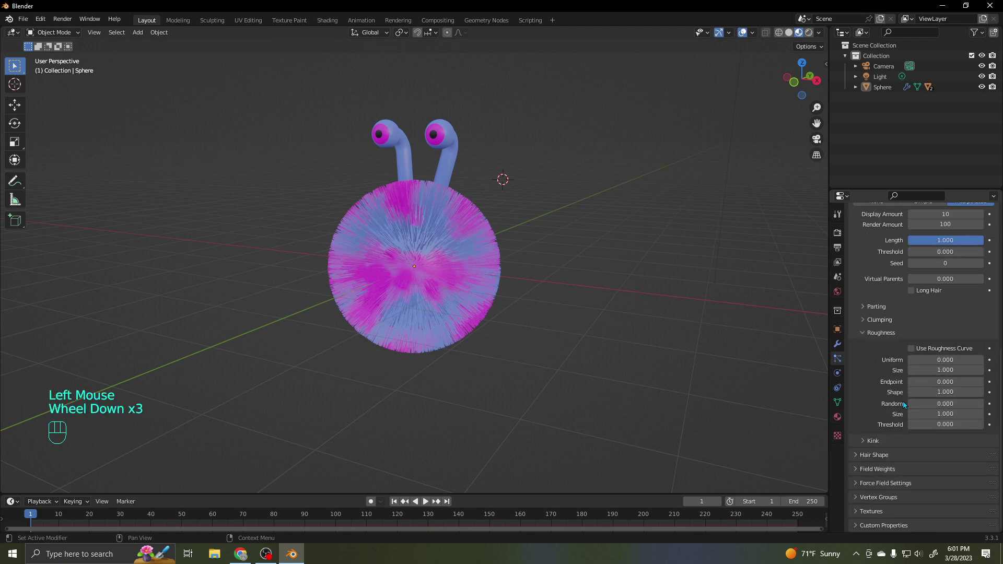
pyautogui.moveTo(939, 360)
pyautogui.mouseDown()
pyautogui.moveTo(975, 360)
pyautogui.moveTo(948, 360)
pyautogui.moveTo(959, 360)
pyautogui.mouseUp()
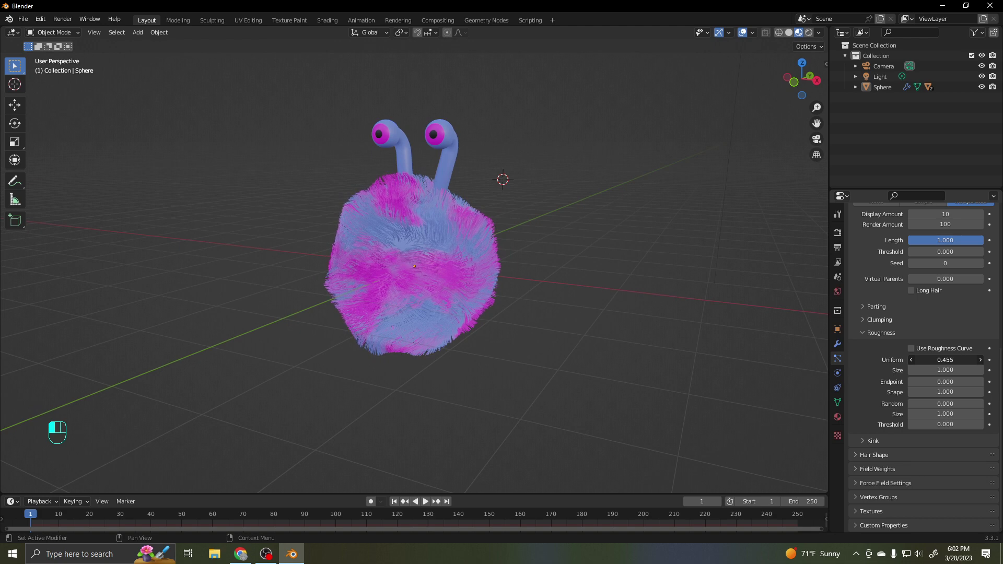
pyautogui.moveTo(961, 360); pyautogui.dragTo(924, 370)
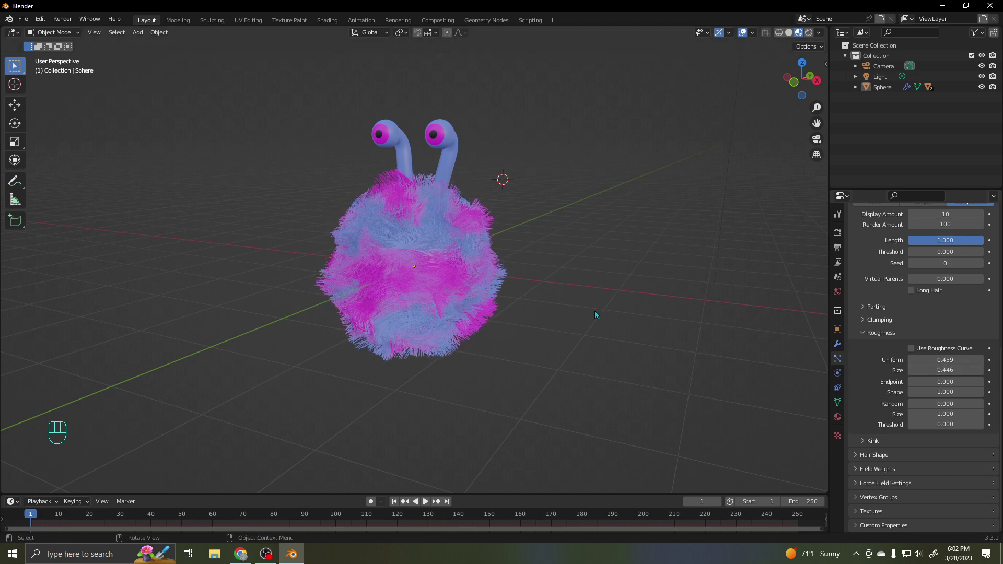
pyautogui.press('F12')
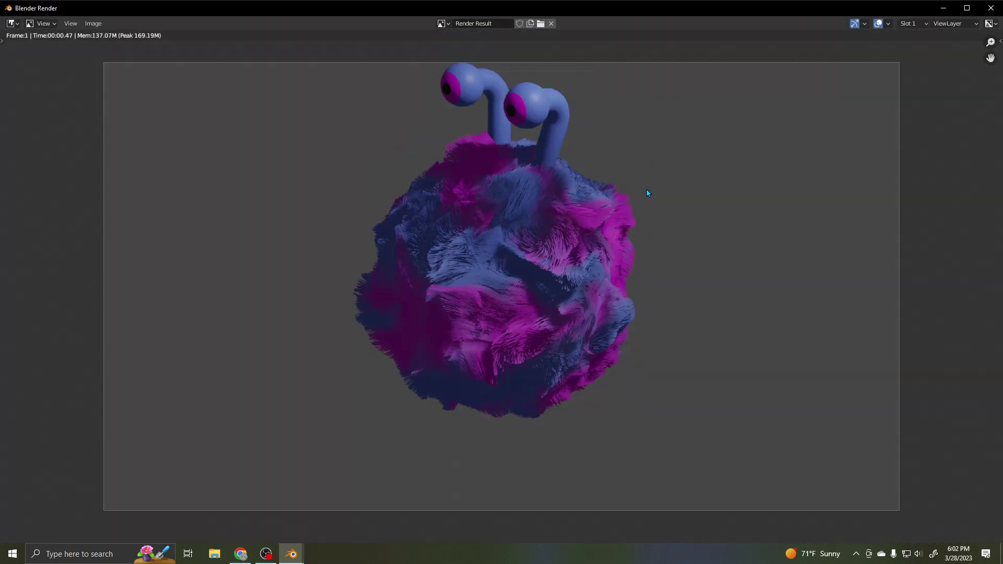
pyautogui.click(991, 8)
pyautogui.moveTo(428, 226); pyautogui.dragTo(415, 219, button='middle')
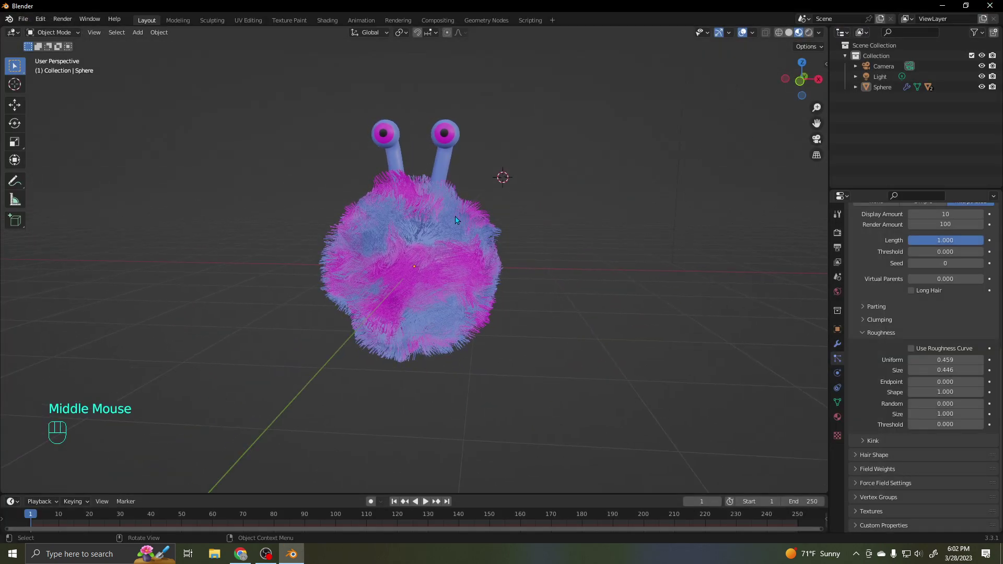
pyautogui.scroll(2, 416, 219)
pyautogui.keyDown('shift'); pyautogui.moveTo(437, 173); pyautogui.dragTo(458, 259, button='middle'); pyautogui.keyUp('shift')
pyautogui.click(456, 292)
pyautogui.click(458, 293)
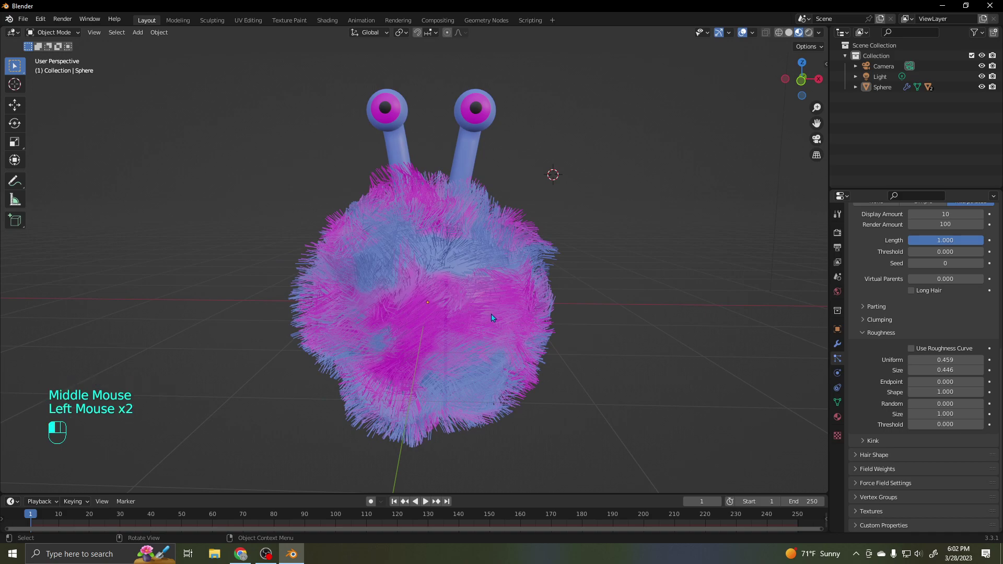
pyautogui.press('g')
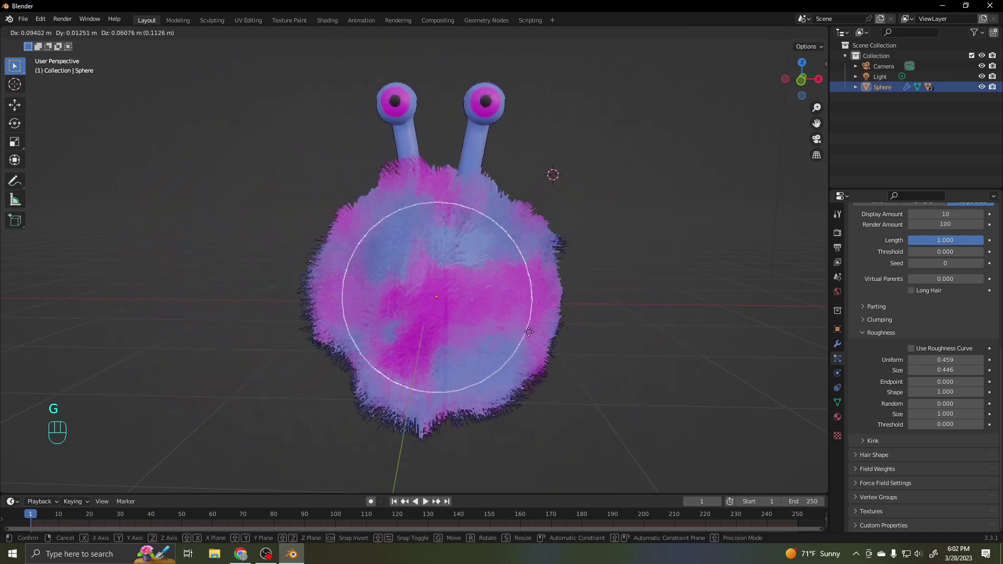
pyautogui.rightClick(587, 341)
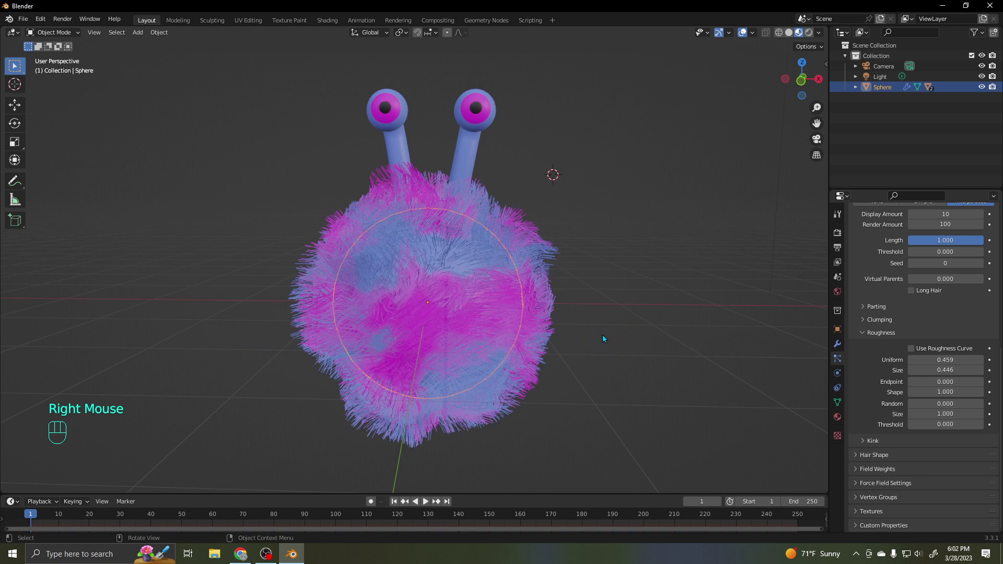